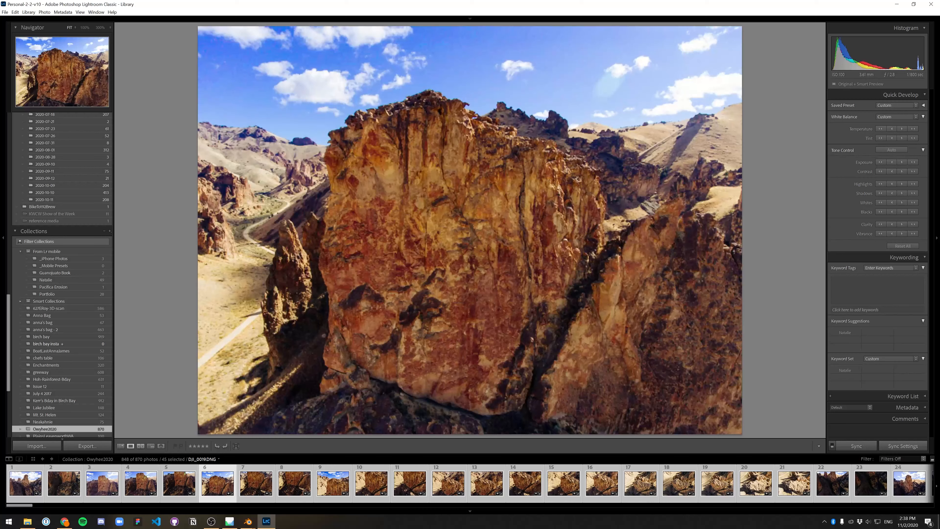
# Look through the selected drone photos of the rock pillar one by one, up to DJI_0011.DNG
pyautogui.press('Right')
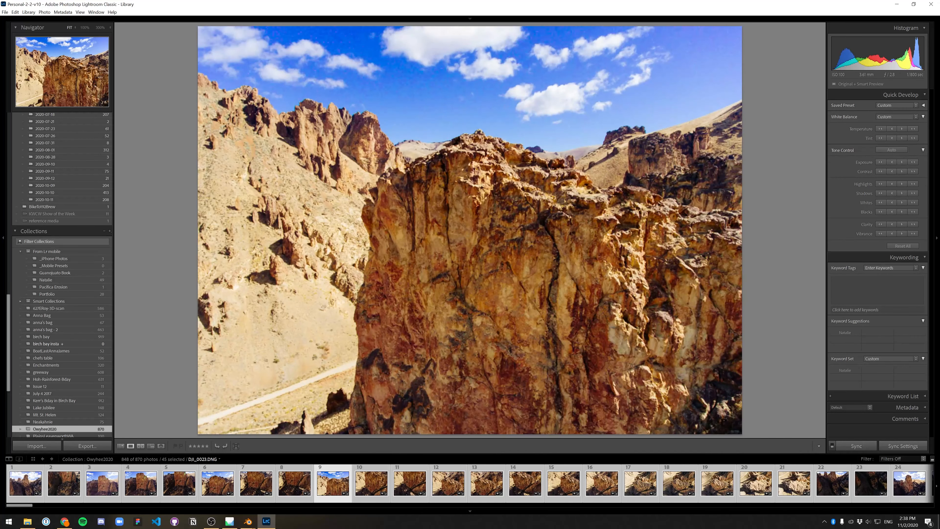
pyautogui.press('Right')
pyautogui.press('Right')
pyautogui.press('Right')
pyautogui.press('Right')
pyautogui.press('Right')
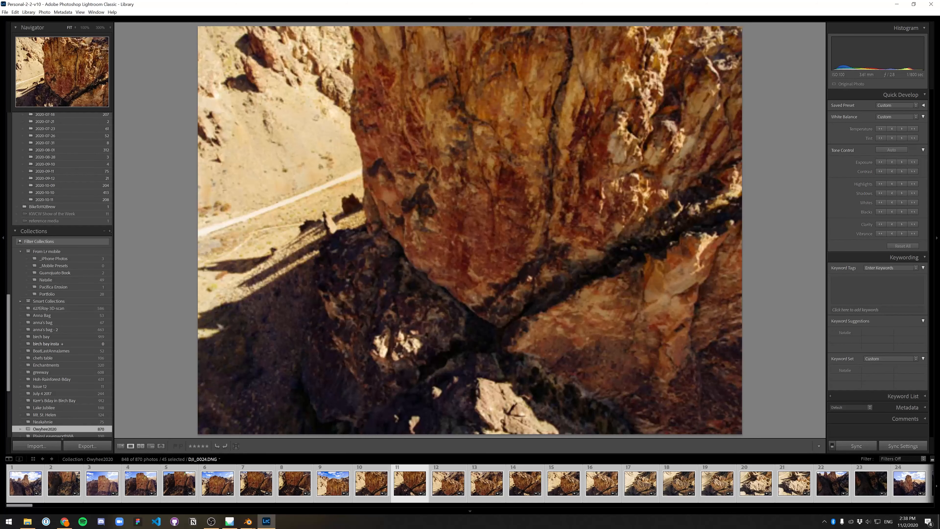
pyautogui.press('Right')
pyautogui.press('Right')
pyautogui.press('Right')
pyautogui.press('Right')
pyautogui.press('Right')
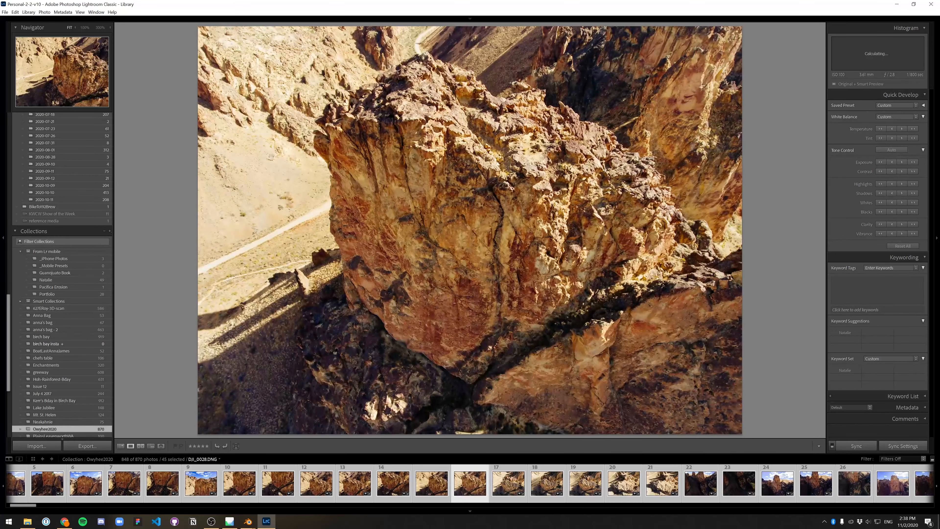
pyautogui.press('Right')
pyautogui.press('Right')
pyautogui.press('Right')
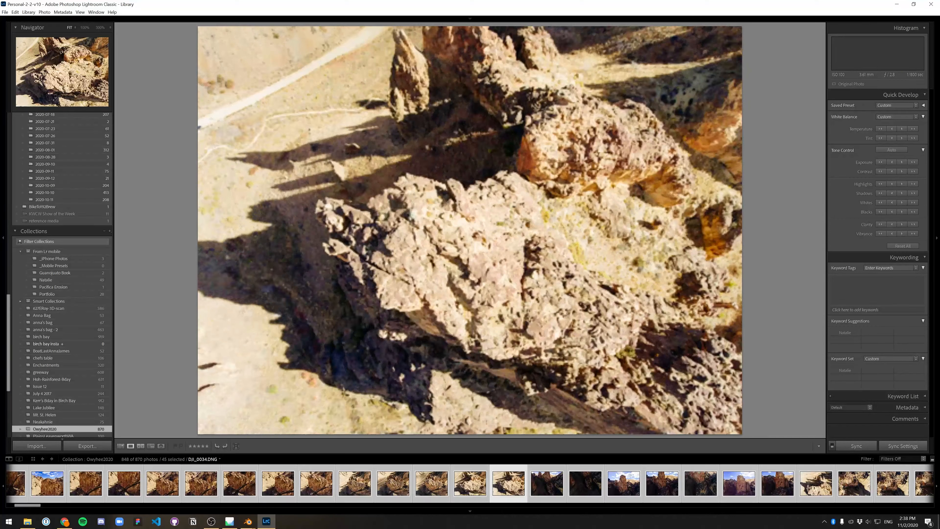
pyautogui.press('Left')
pyautogui.press('Left')
pyautogui.press('Left')
pyautogui.press('Left')
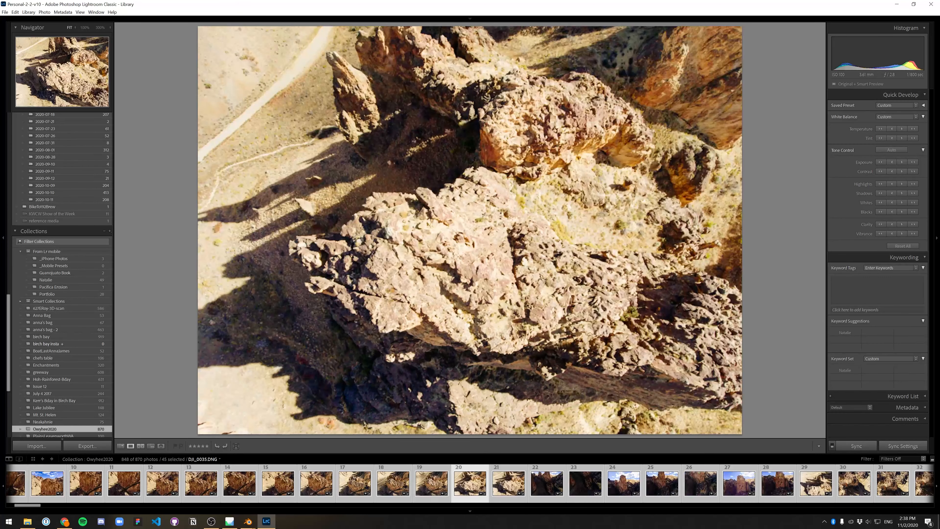
pyautogui.press('Right')
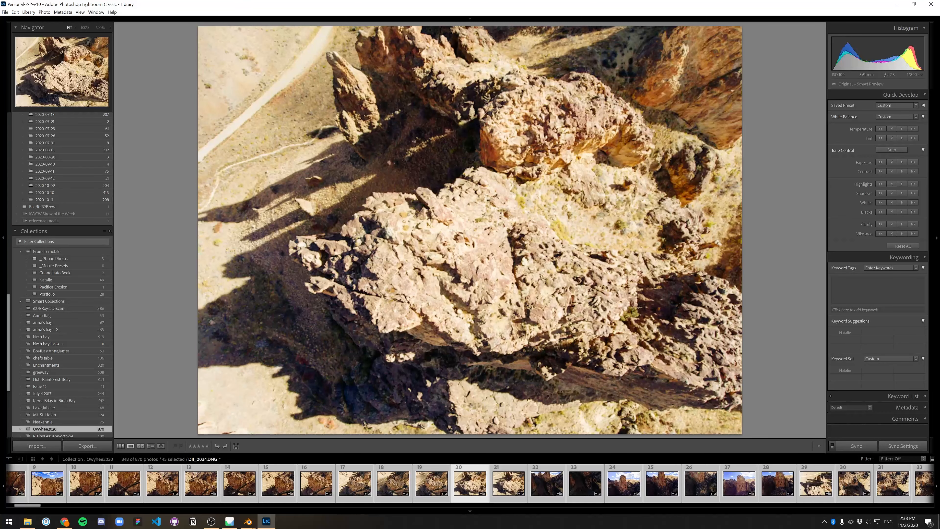
pyautogui.press('Right')
pyautogui.press('Right')
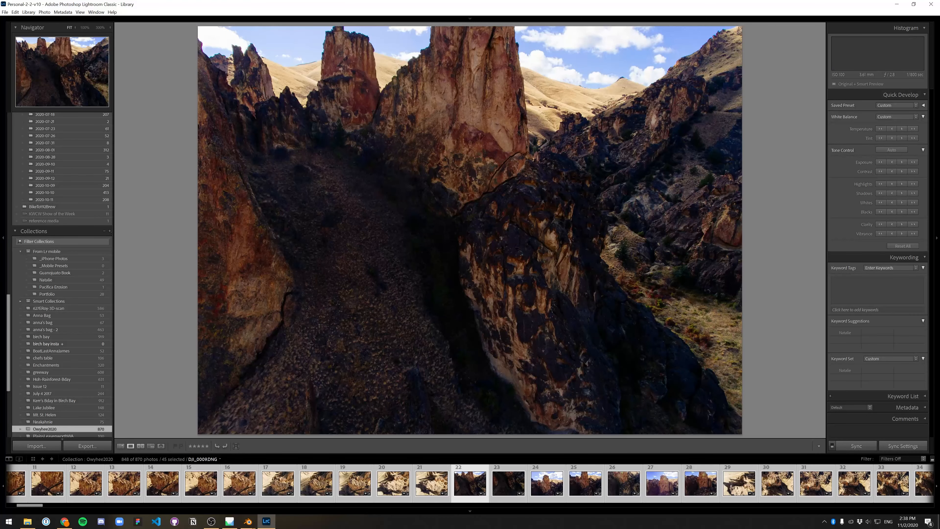
pyautogui.press('Right')
pyautogui.press('Right')
pyautogui.press('Right')
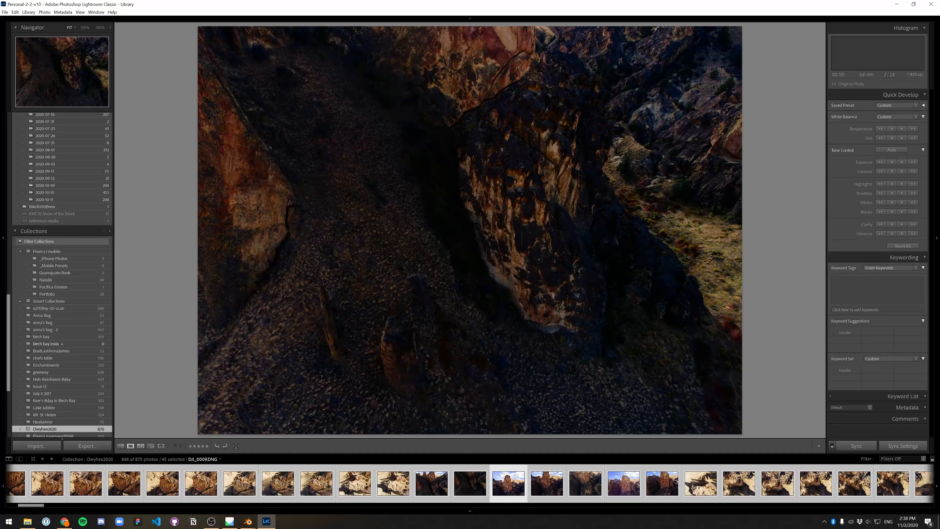
pyautogui.press('Right')
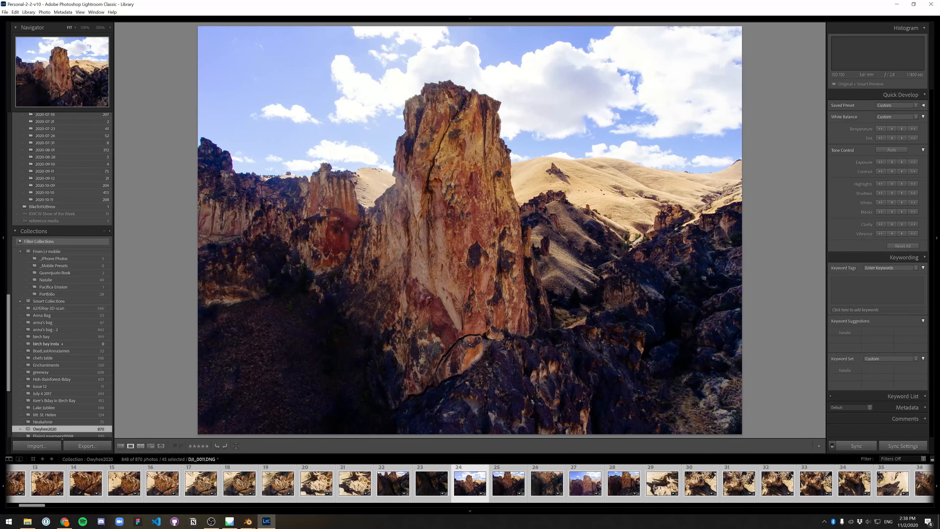
# Develop DJI_0011.DNG with exposure -0.03 and contrast -76, and show the photo info overlay
pyautogui.press('d')
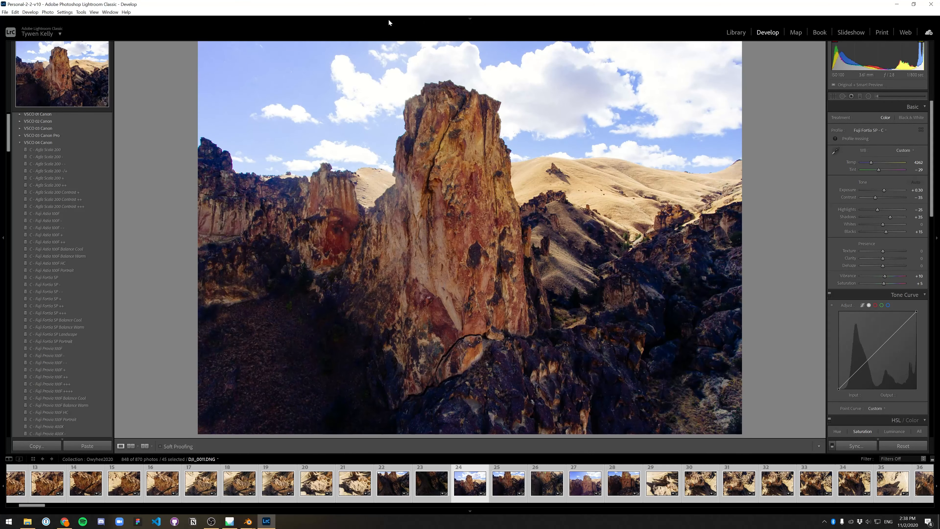
pyautogui.moveTo(884, 191); pyautogui.dragTo(883, 192)
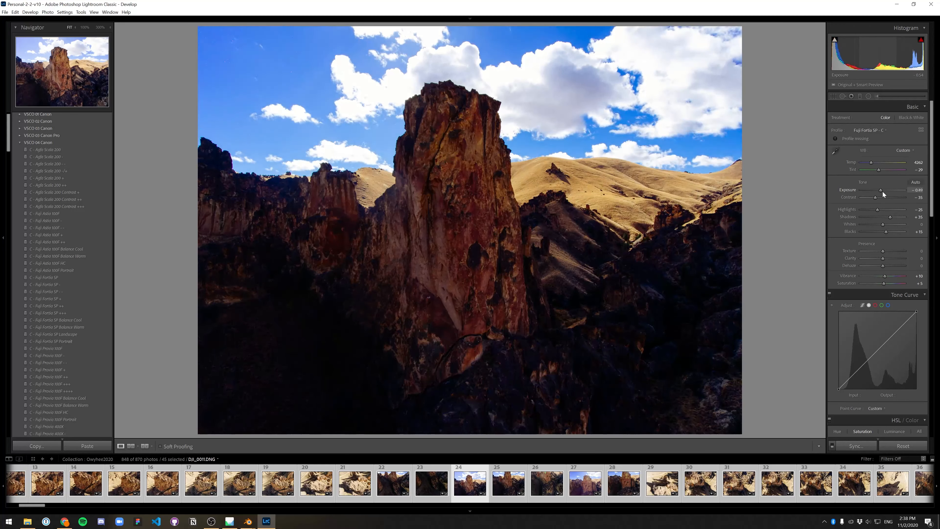
pyautogui.press('i')
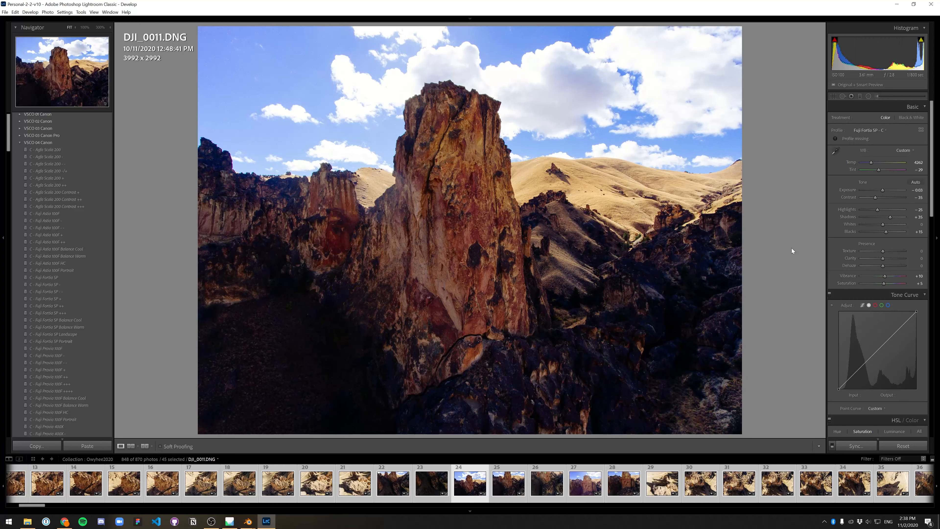
pyautogui.moveTo(876, 197)
pyautogui.mouseDown()
pyautogui.moveTo(866, 198)
pyautogui.moveTo(875, 199)
pyautogui.mouseUp()
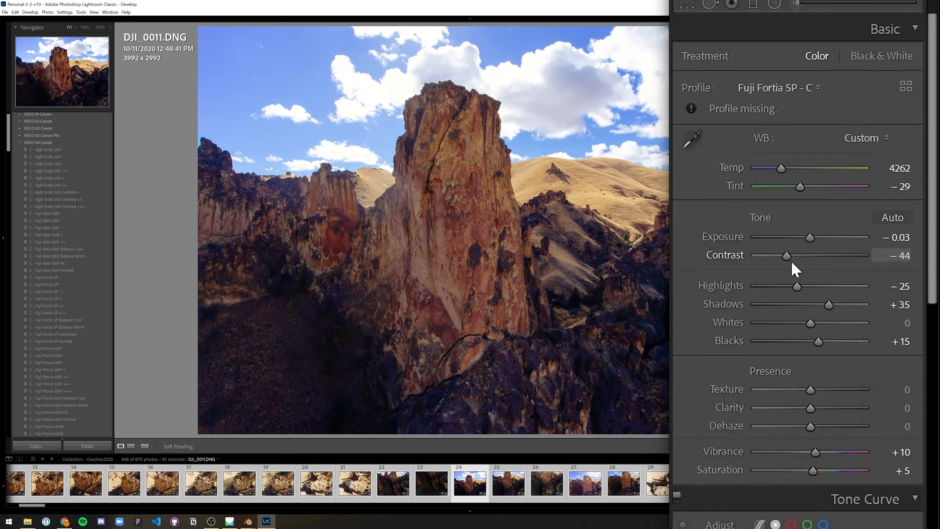
pyautogui.moveTo(795, 269); pyautogui.dragTo(768, 268)
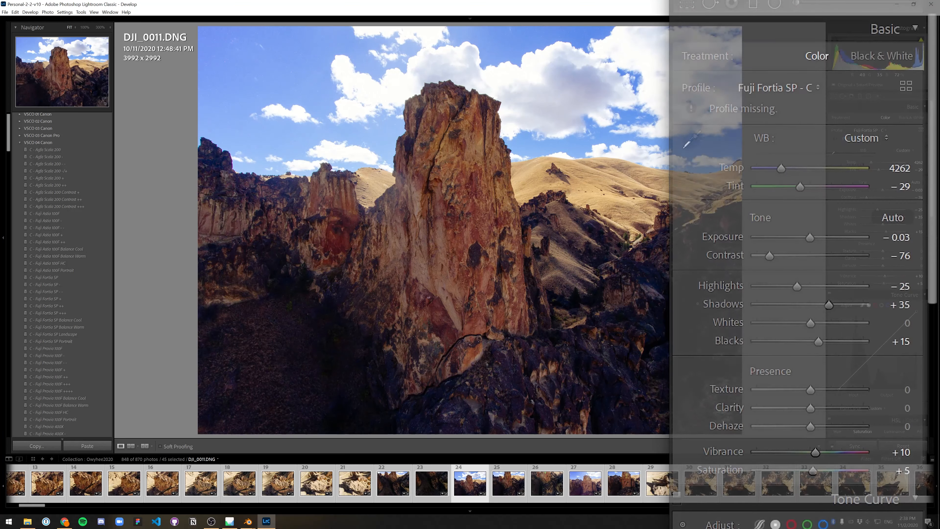
# Advance to DJI_0012.DNG, return to the Library grid and look over the selected drone photos
pyautogui.press('Right')
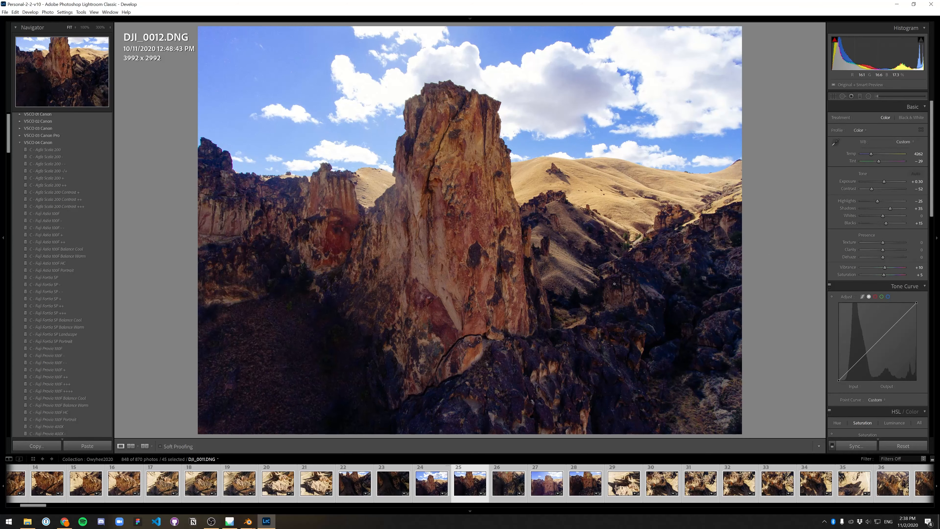
pyautogui.press('g')
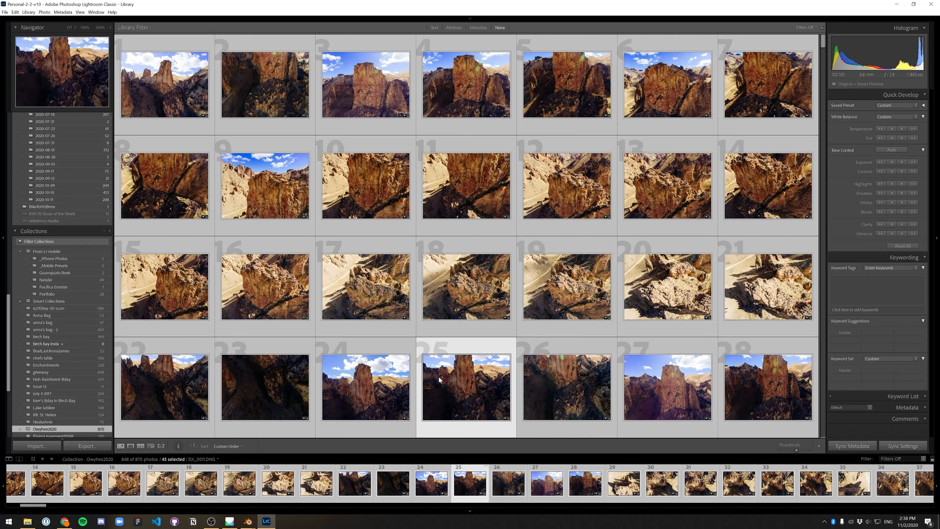
pyautogui.scroll(-6, 477, 389)
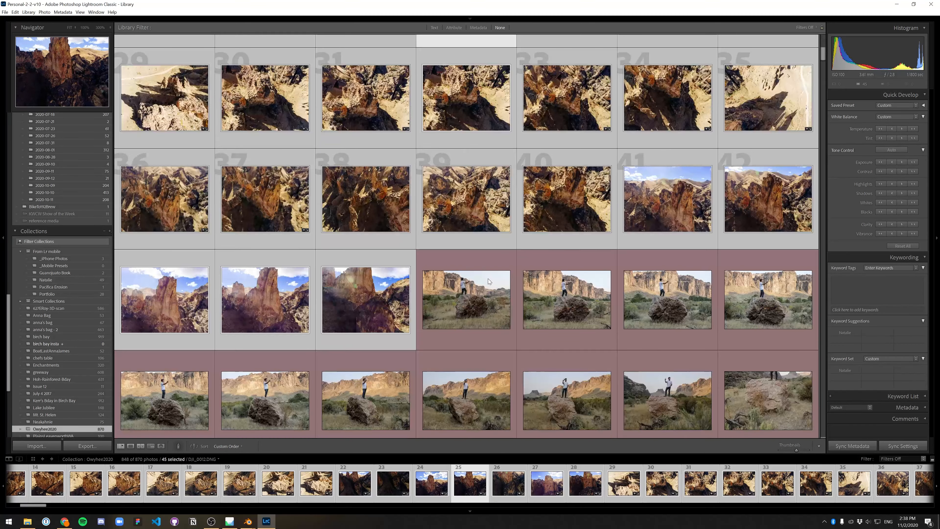
pyautogui.scroll(6, 469, 267)
pyautogui.scroll(-3, 481, 259)
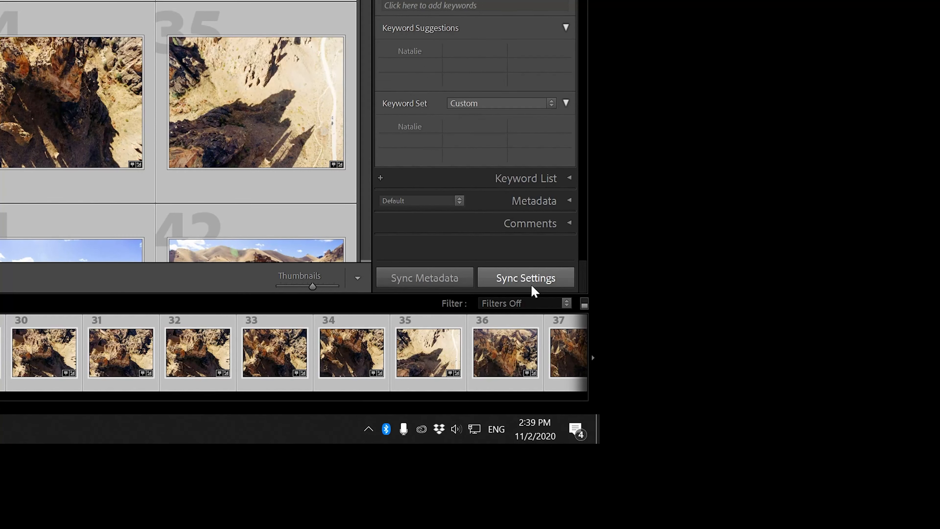
# Review the Synchronize Settings options for the selected photos and close them without synchronizing
pyautogui.click(530, 281)
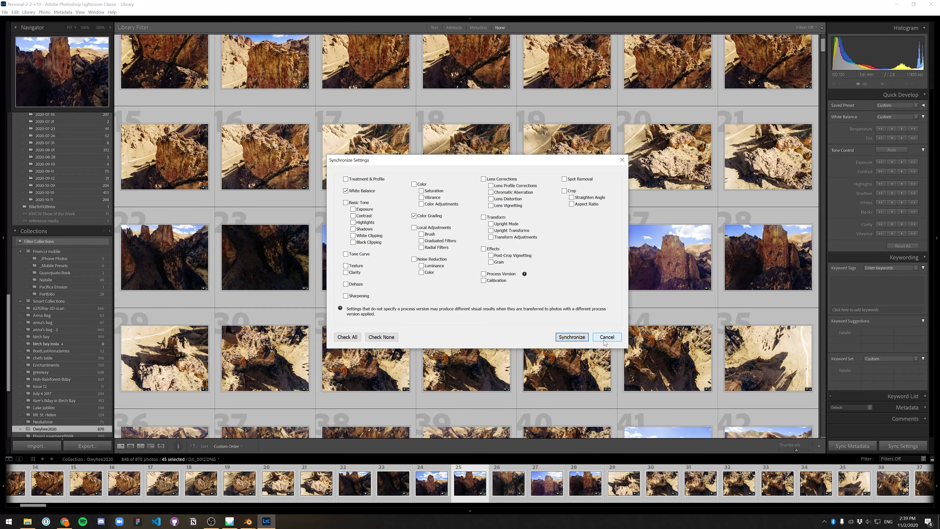
pyautogui.click(604, 341)
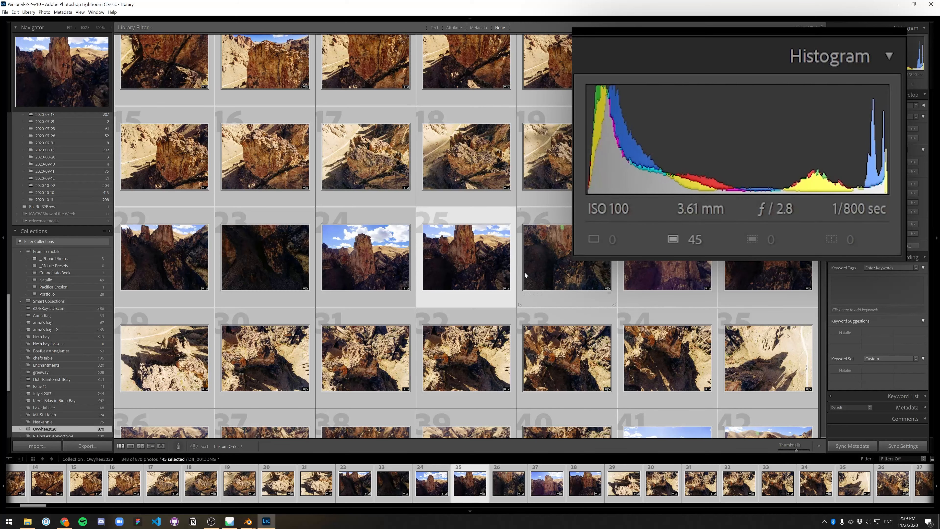
# Make the first photo active and review the selected photos' export location, file naming, file settings, sizing and metadata options
pyautogui.scroll(3, 467, 256)
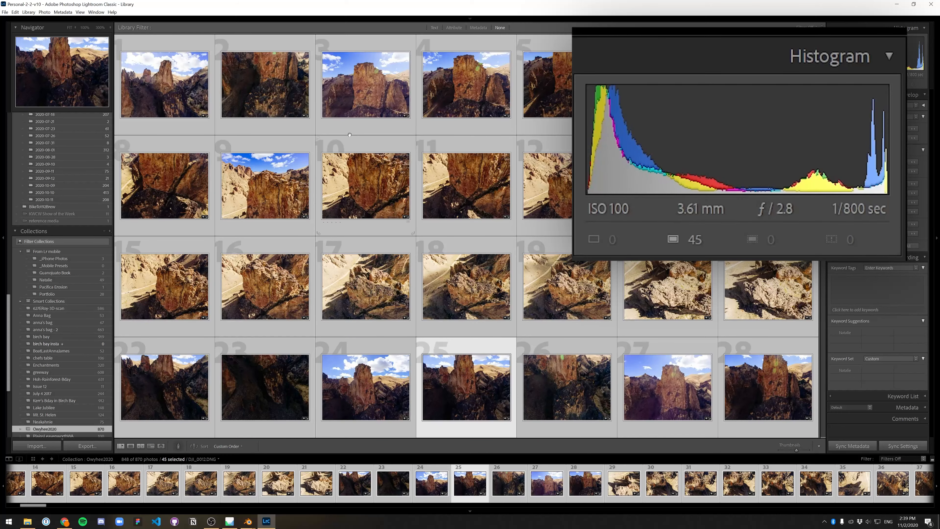
pyautogui.click(162, 87)
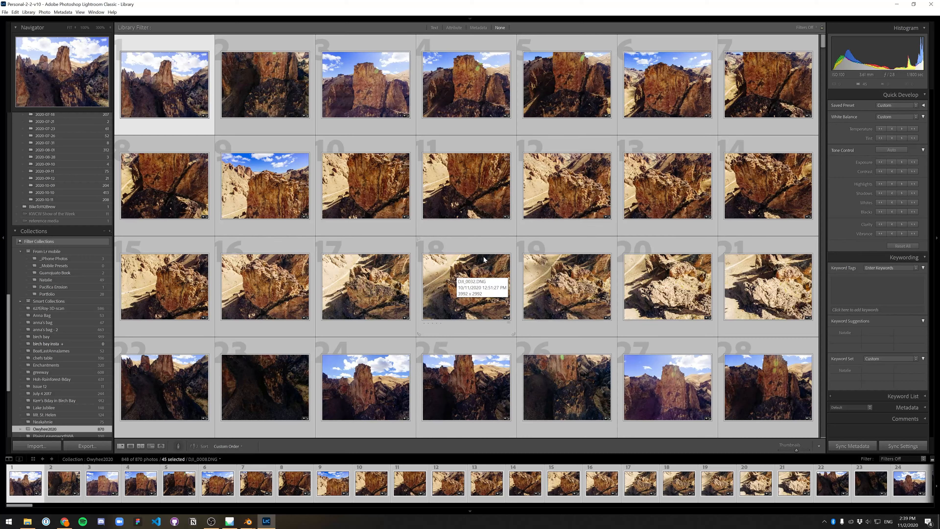
pyautogui.click(94, 448)
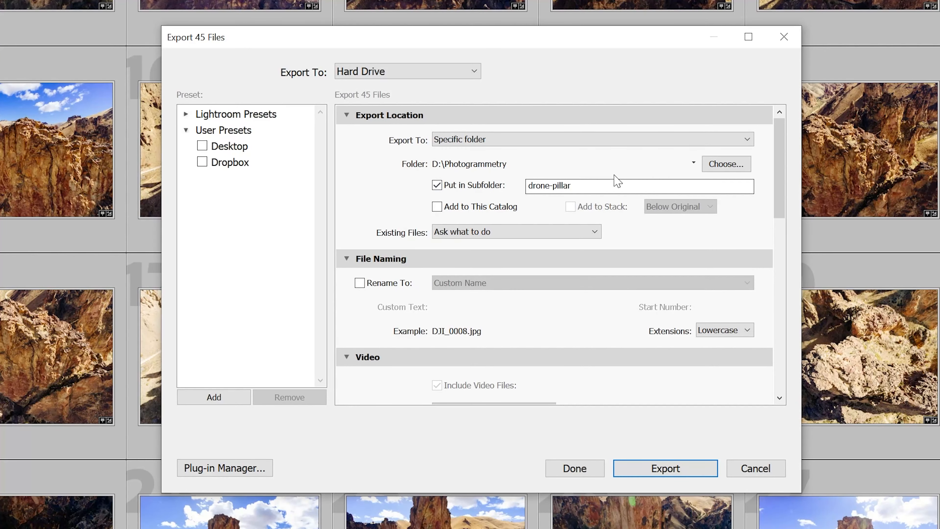
pyautogui.scroll(-5, 781, 159)
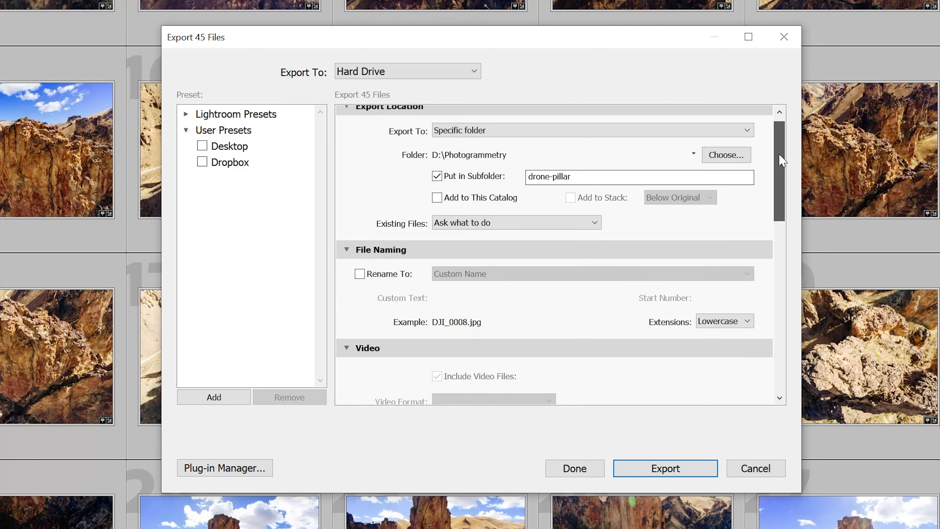
pyautogui.scroll(-6, 781, 190)
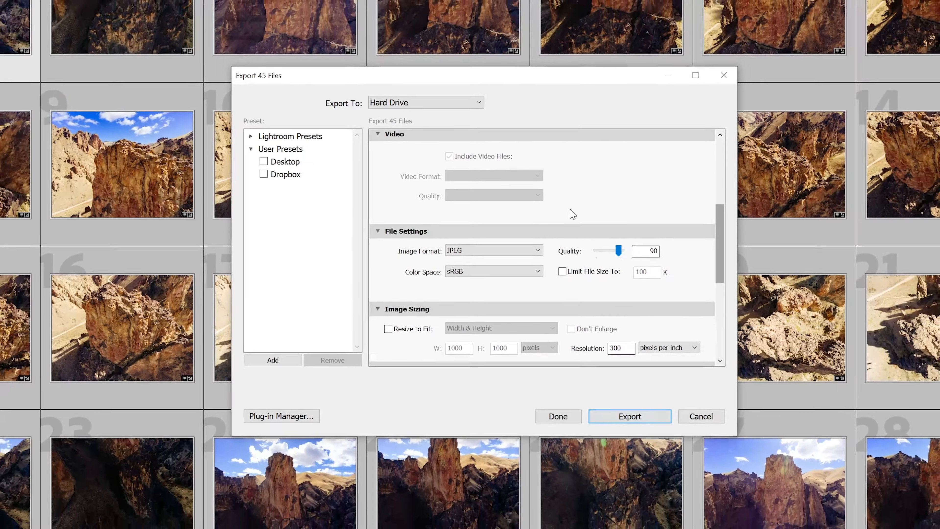
pyautogui.scroll(-5, 573, 214)
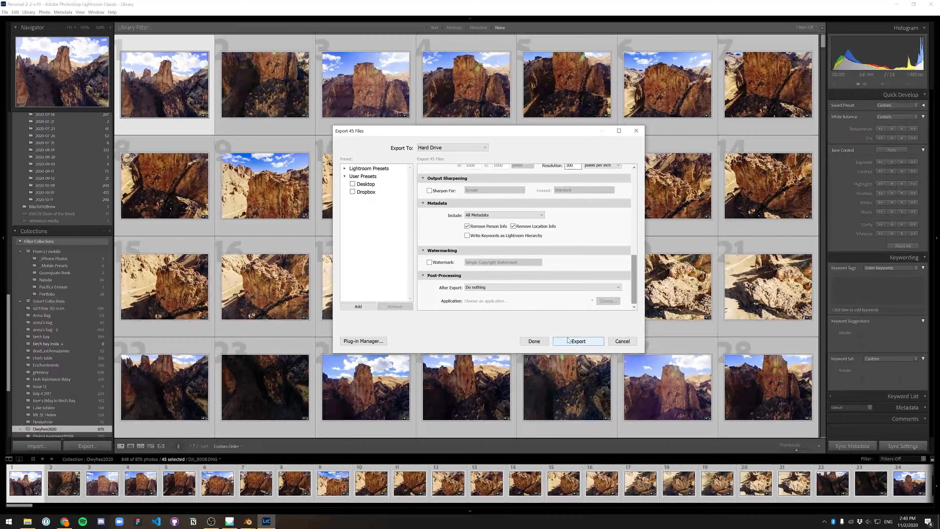
pyautogui.click(569, 340)
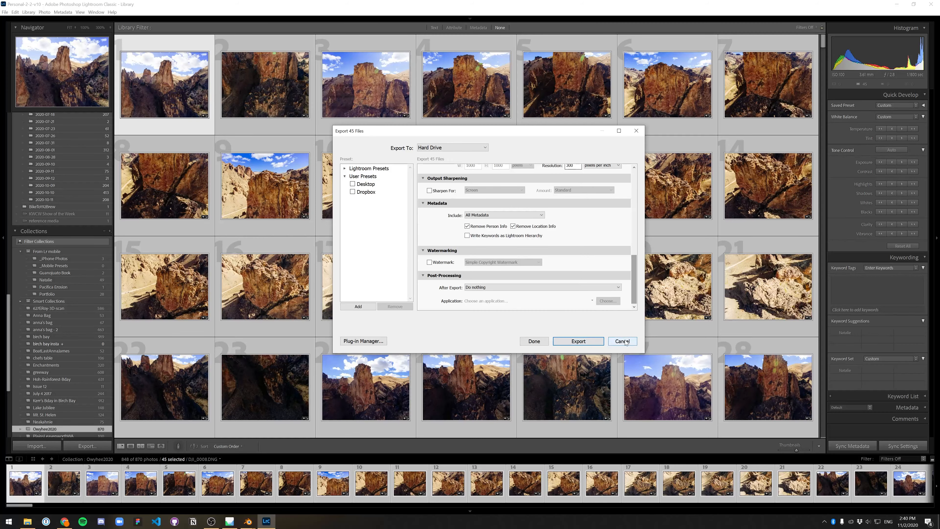
# Leave Lightroom for File Explorer, open the drone-pillar folder and view DJI_0008.jpg
pyautogui.click(897, 4)
pyautogui.doubleClick(375, 70)
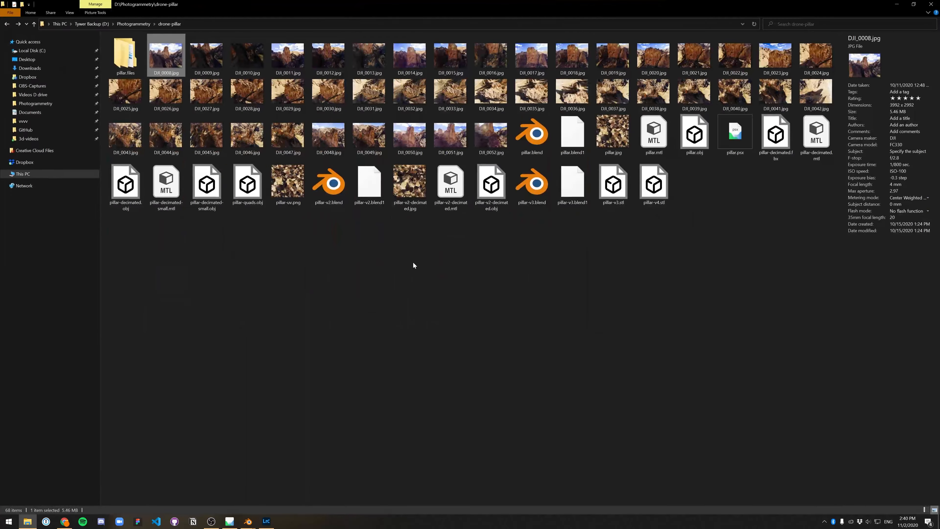
pyautogui.doubleClick(175, 61)
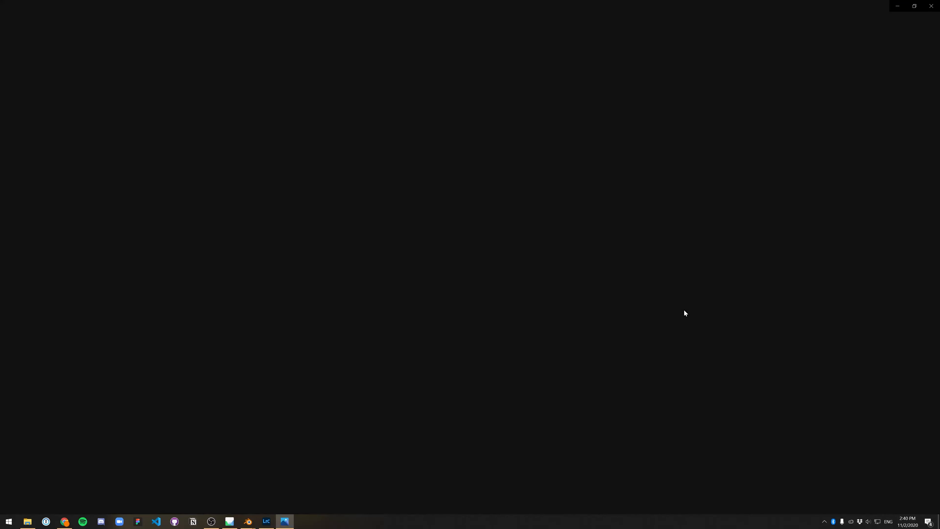
# Flip through the exported pillar JPEGs in the photo viewer, then close the viewer
pyautogui.press('Right')
pyautogui.press('Right')
pyautogui.press('Right')
pyautogui.press('Right')
pyautogui.press('Right')
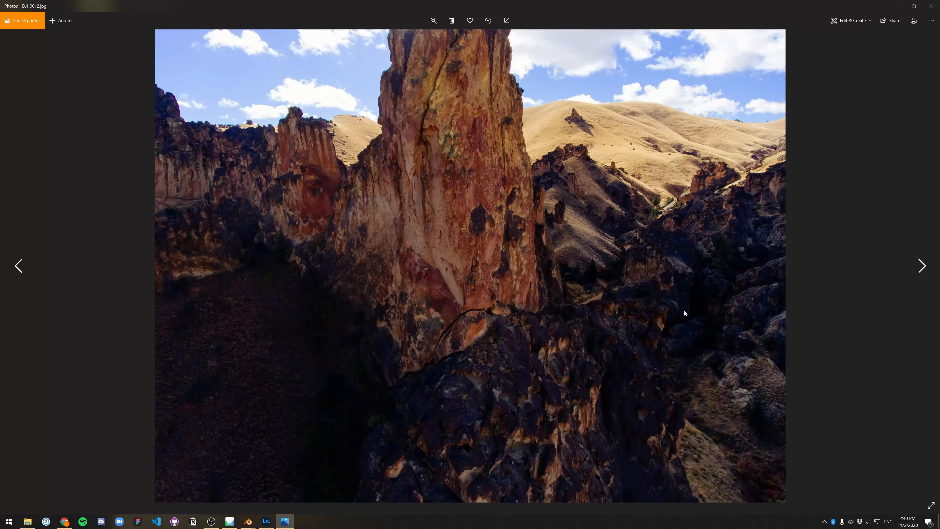
pyautogui.press('Right')
pyautogui.press('Right')
pyautogui.press('Right')
pyautogui.press('Right')
pyautogui.press('Right')
pyautogui.press('Right')
pyautogui.press('Right')
pyautogui.press('Right')
pyautogui.press('Right')
pyautogui.press('Right')
pyautogui.press('Right')
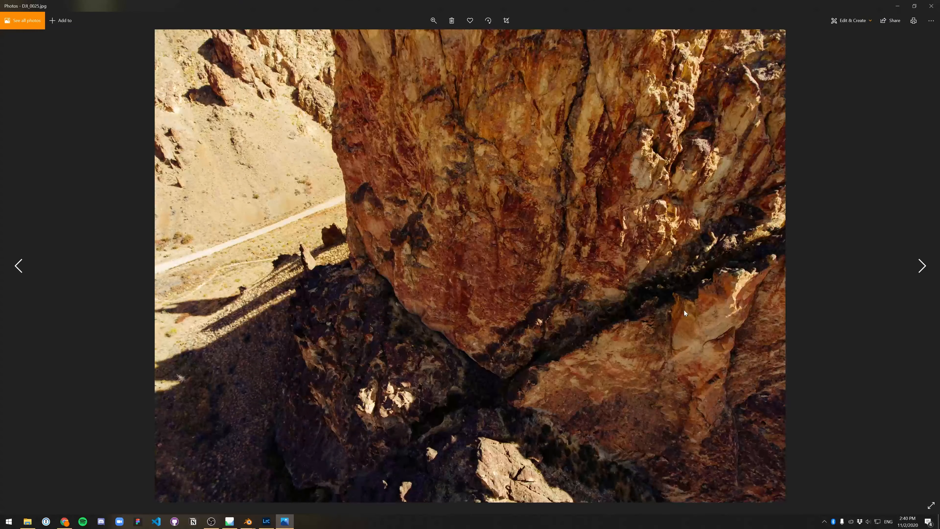
pyautogui.press('Right')
pyautogui.click(930, 6)
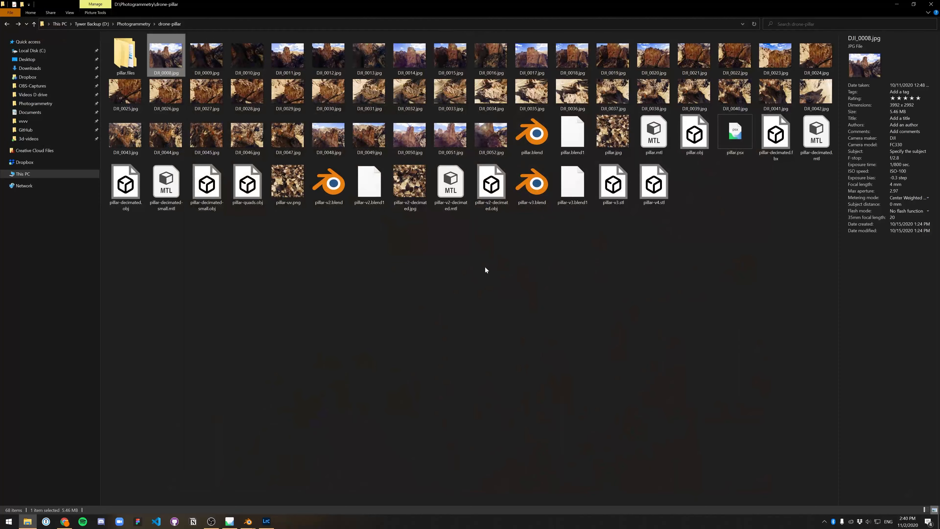
# Minimize File Explorer and switch to the pillar.psx project in Agisoft Metashape
pyautogui.click(897, 5)
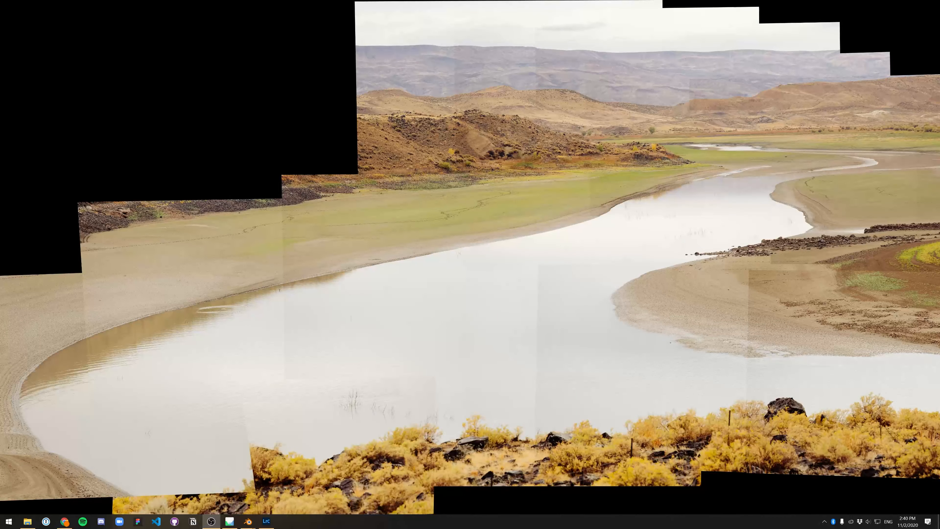
pyautogui.moveTo(234, 522)
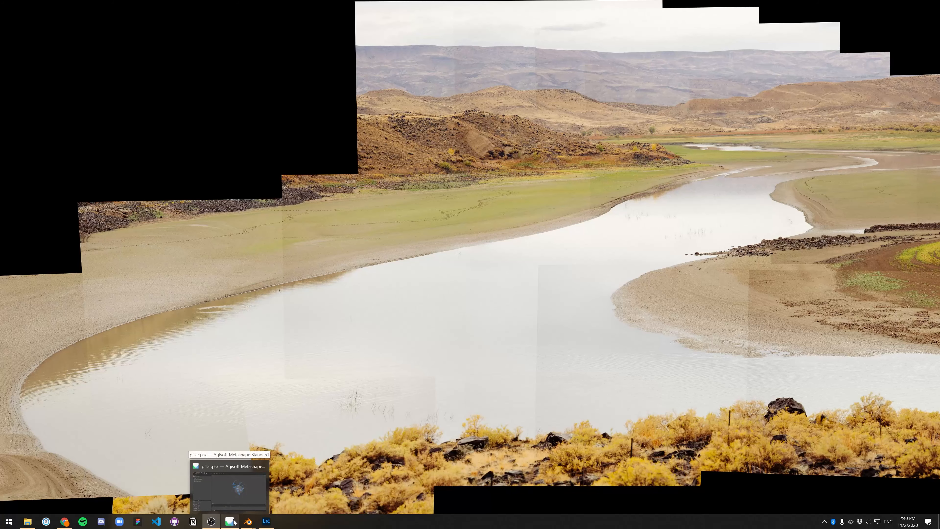
pyautogui.click(233, 522)
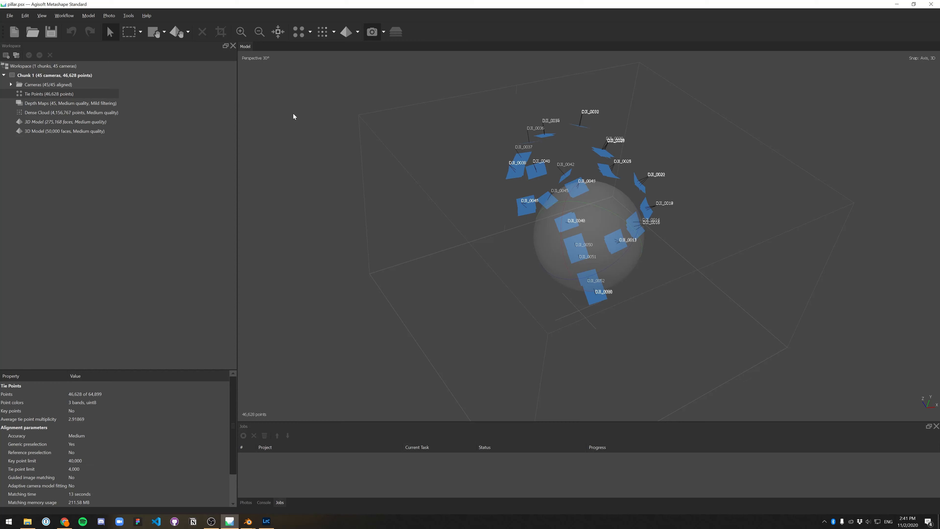
# Select DJI_0008.jpg through DJI_0052.jpg in the Photogrammetry drone-pillar folder for adding to the project, and cancel the import
pyautogui.click(60, 16)
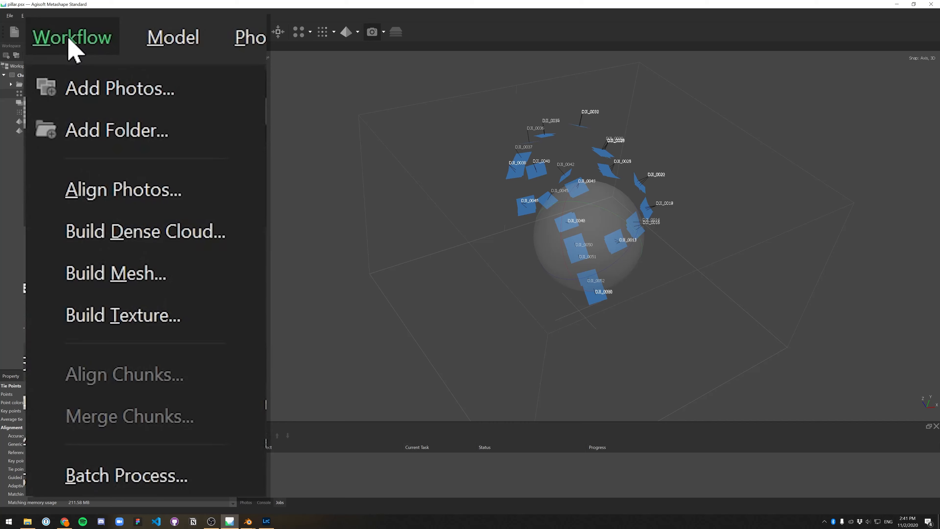
pyautogui.click(104, 96)
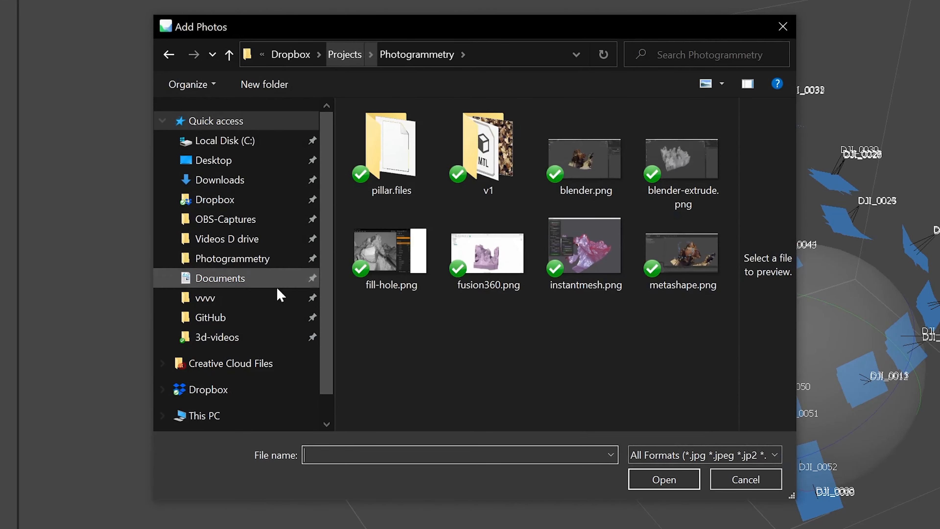
pyautogui.scroll(-2, 278, 285)
pyautogui.click(307, 224)
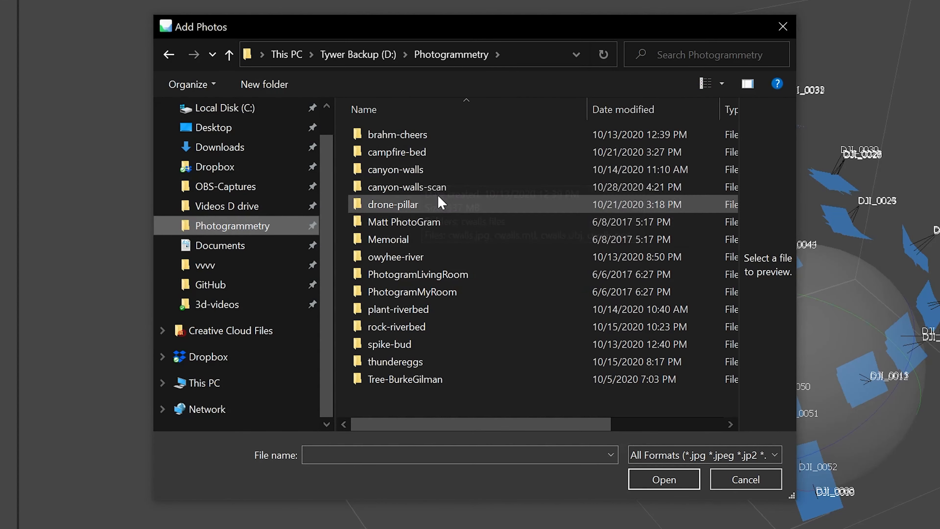
pyautogui.doubleClick(429, 205)
pyautogui.click(520, 159)
pyautogui.scroll(-6, 520, 163)
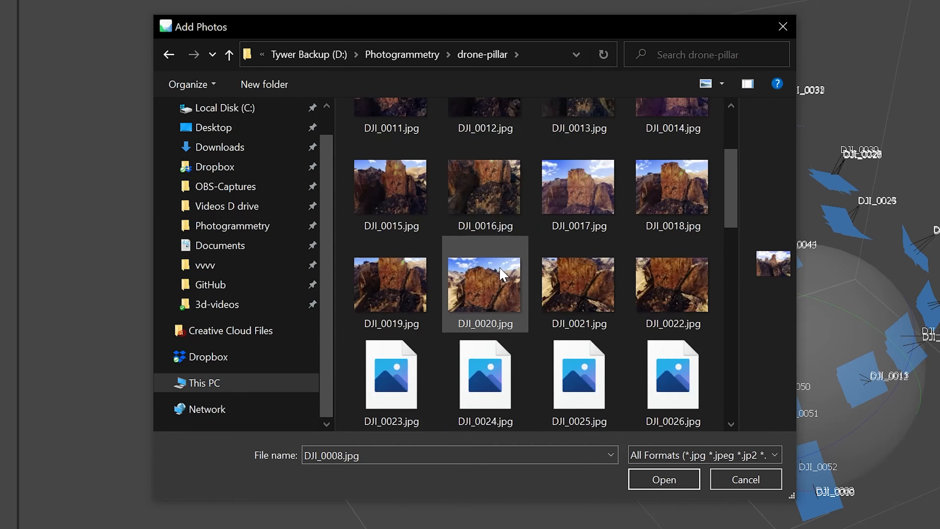
pyautogui.keyDown('shift'); pyautogui.click(563, 359); pyautogui.keyUp('shift')
pyautogui.scroll(-4, 614, 385)
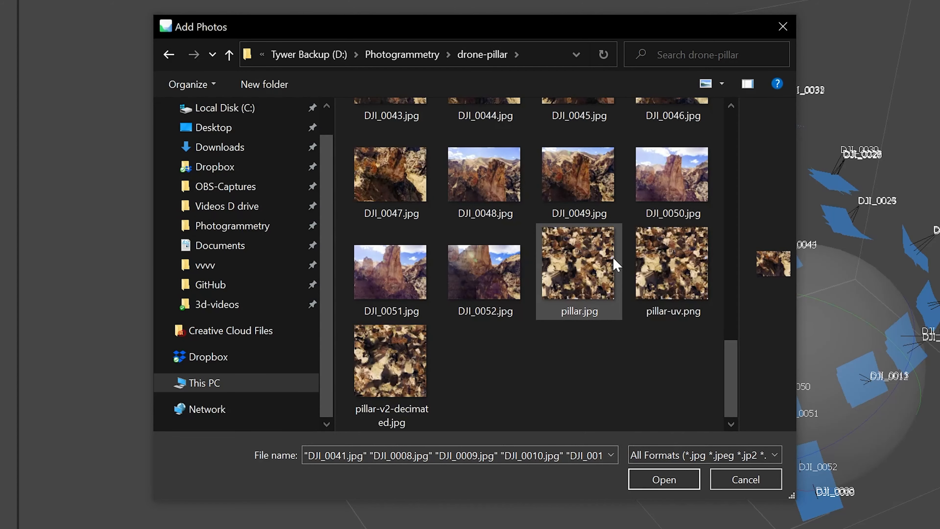
pyautogui.keyDown('shift'); pyautogui.click(483, 272); pyautogui.keyUp('shift')
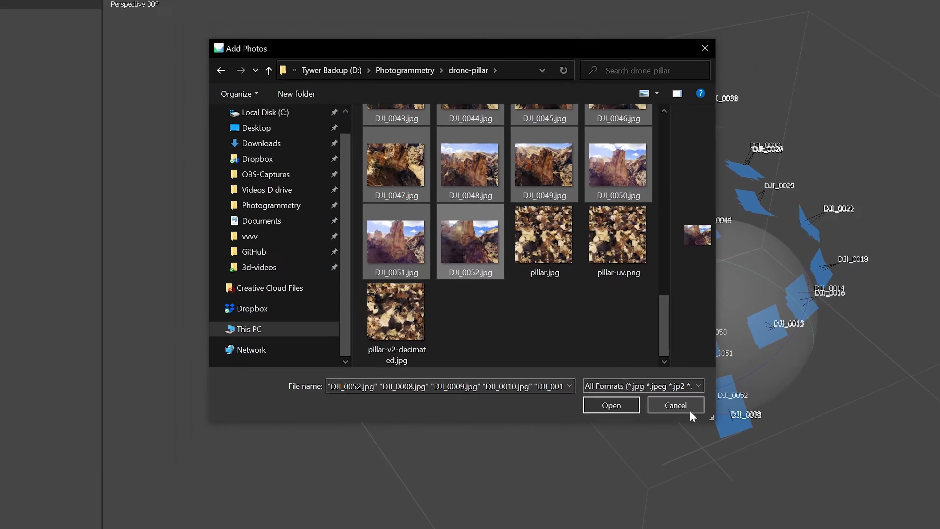
pyautogui.click(759, 480)
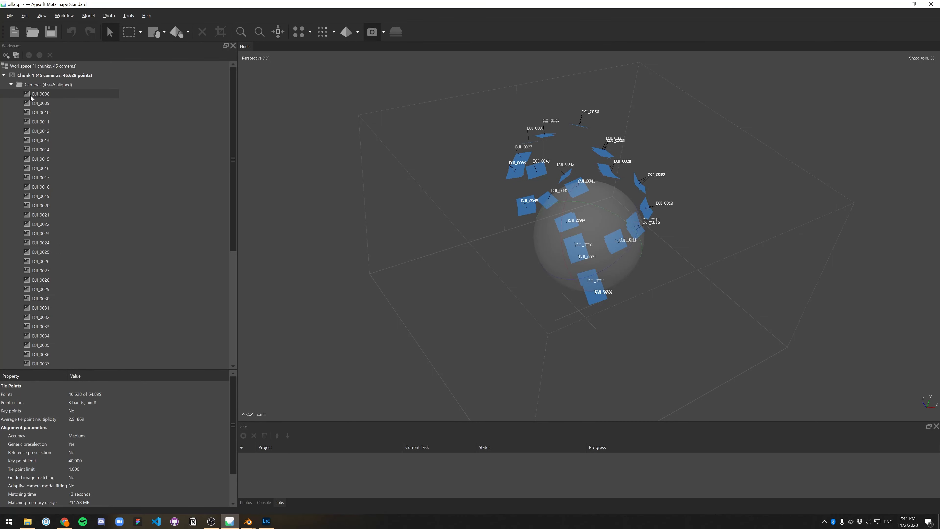
# View the DJI_0008 and DJI_0011 camera photos with their tie points
pyautogui.doubleClick(28, 94)
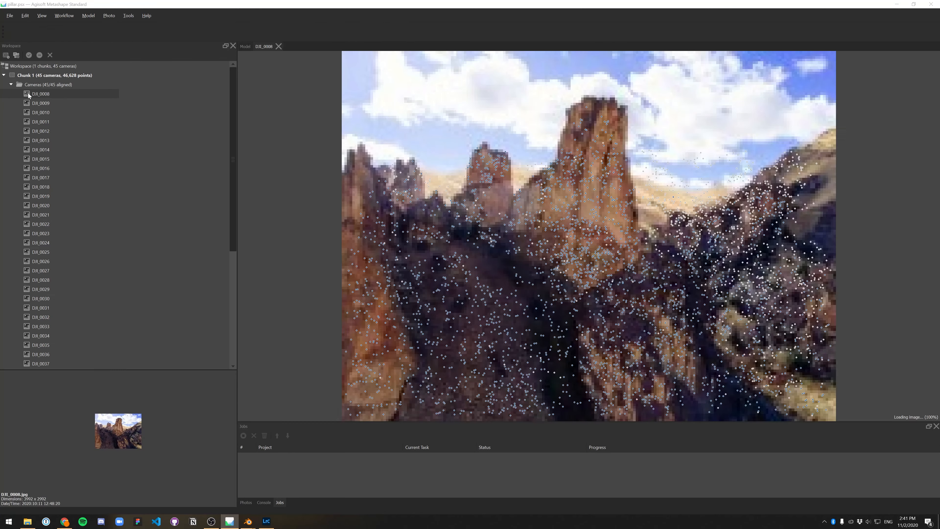
pyautogui.click(529, 279)
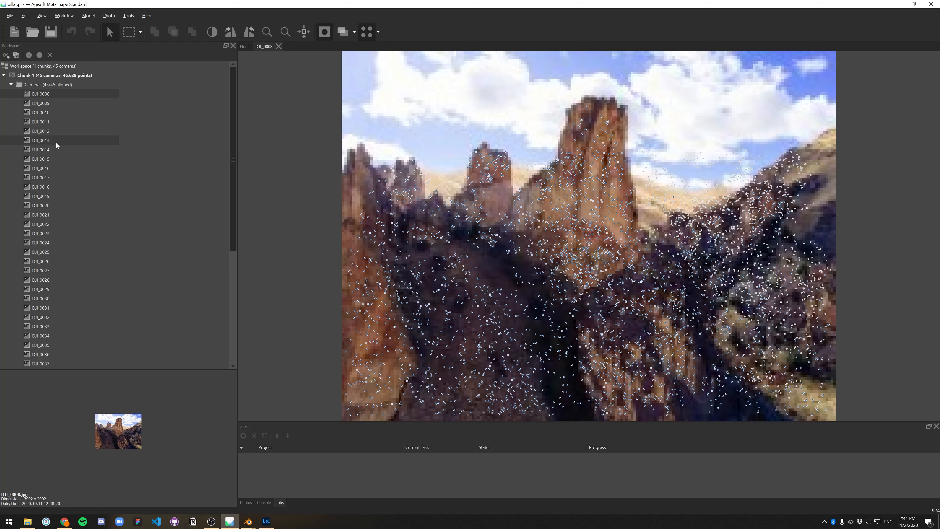
pyautogui.doubleClick(42, 124)
pyautogui.click(537, 248)
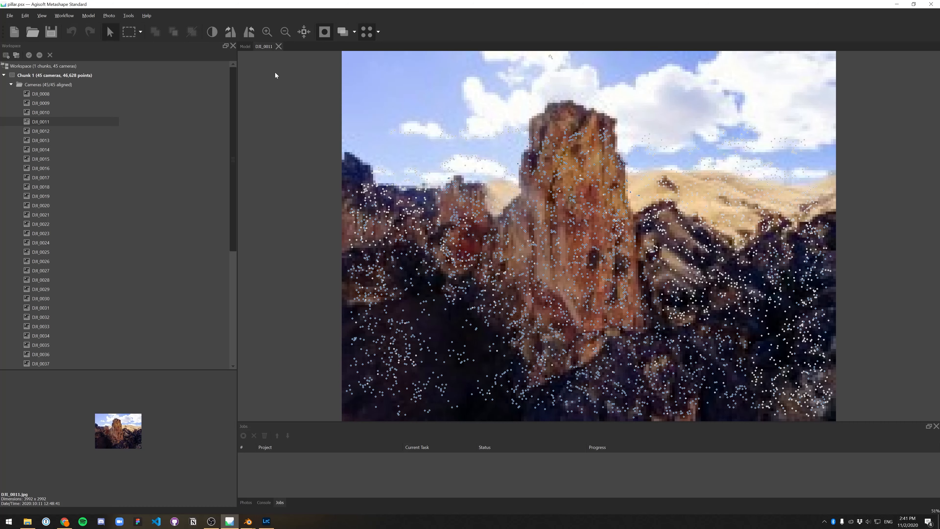
# Outline the sky around the top of the pillar in DJI_0011 with a closed Intelligent Scissors polygon
pyautogui.click(141, 32)
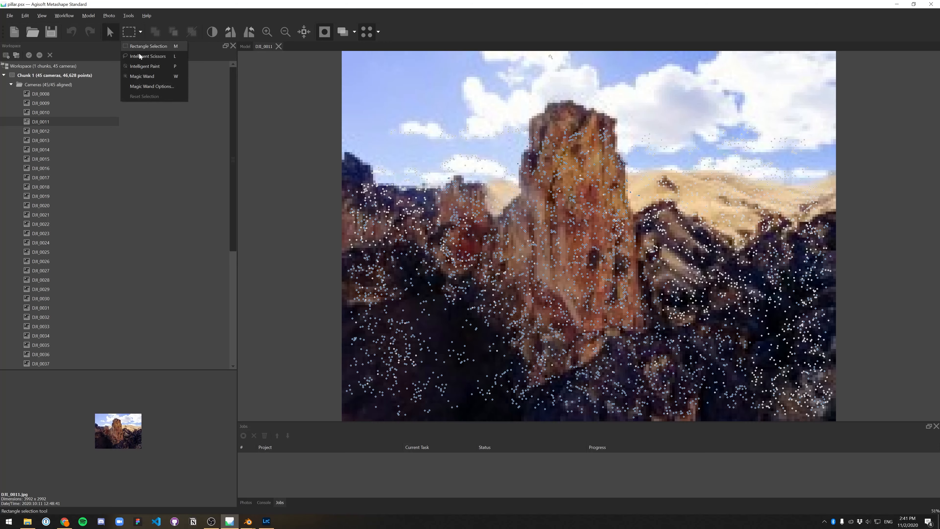
pyautogui.click(141, 31)
pyautogui.click(140, 31)
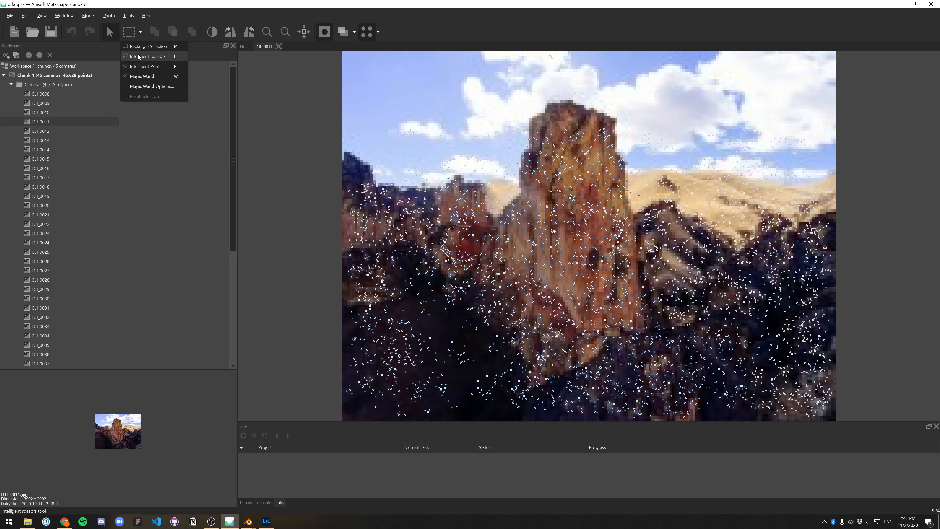
pyautogui.click(147, 55)
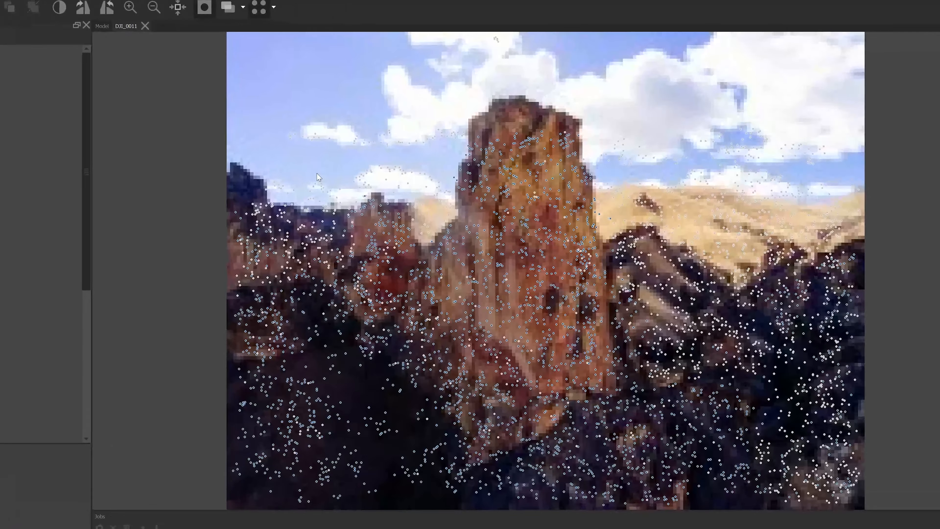
pyautogui.click(411, 160)
pyautogui.click(397, 193)
pyautogui.click(425, 135)
pyautogui.click(524, 79)
pyautogui.click(620, 149)
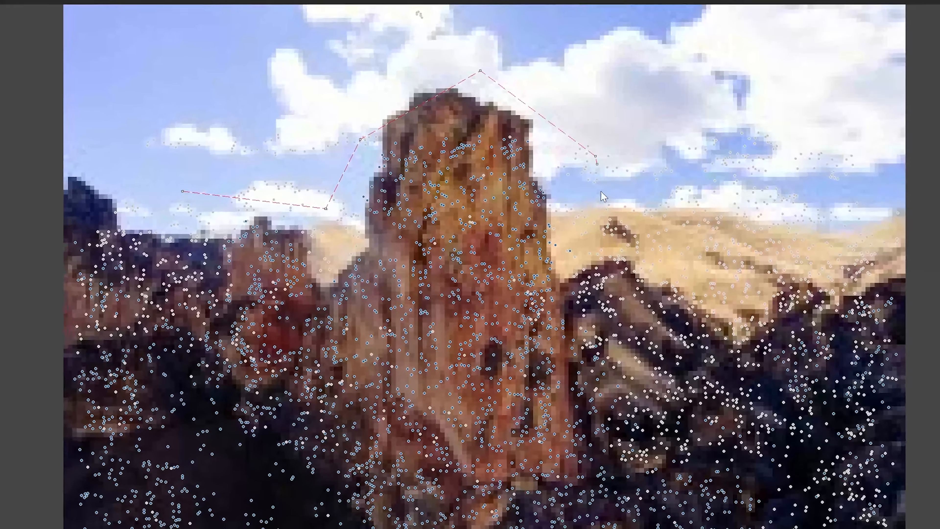
pyautogui.click(623, 204)
pyautogui.click(774, 198)
pyautogui.click(854, 190)
pyautogui.click(880, 86)
pyautogui.click(748, 41)
pyautogui.click(425, 25)
pyautogui.click(234, 28)
pyautogui.click(166, 62)
pyautogui.click(157, 151)
pyautogui.click(154, 179)
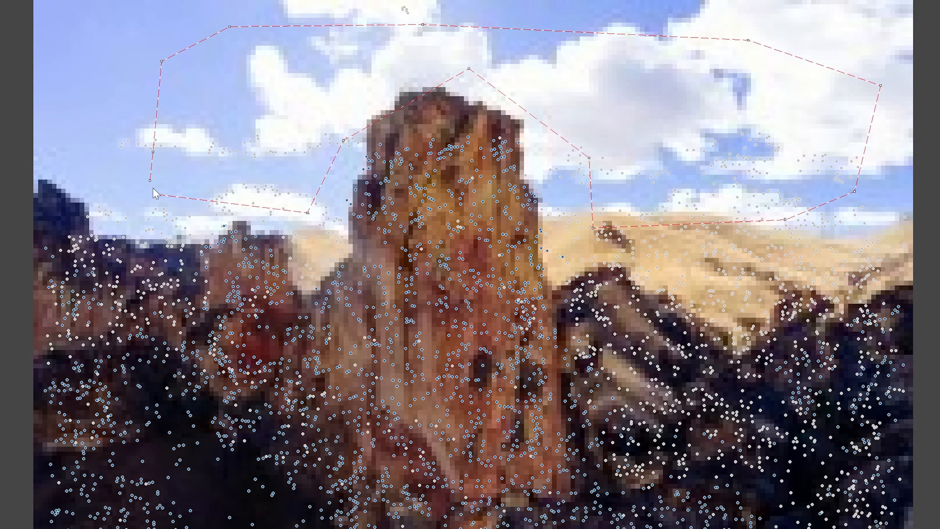
pyautogui.click(157, 194)
# Add the outlined sky area to the photo's mask and undo the masking
pyautogui.rightClick(349, 75)
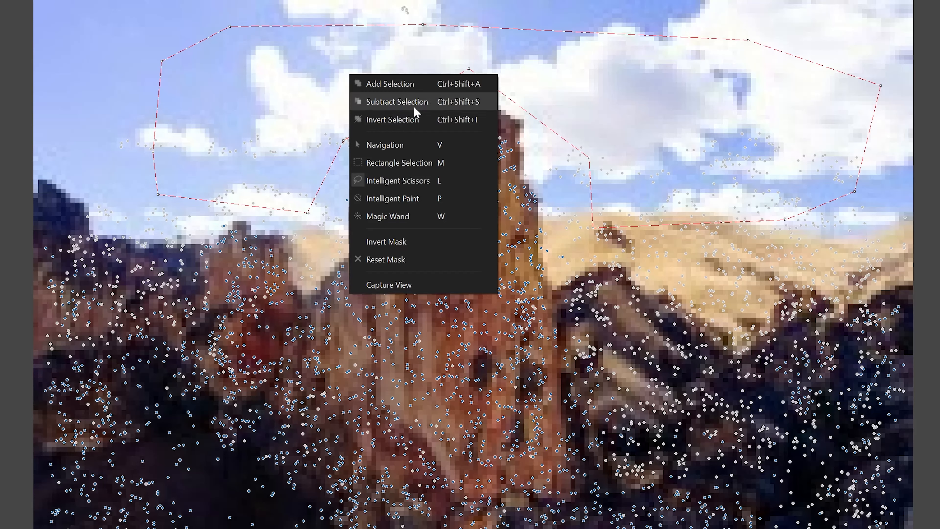
pyautogui.click(424, 94)
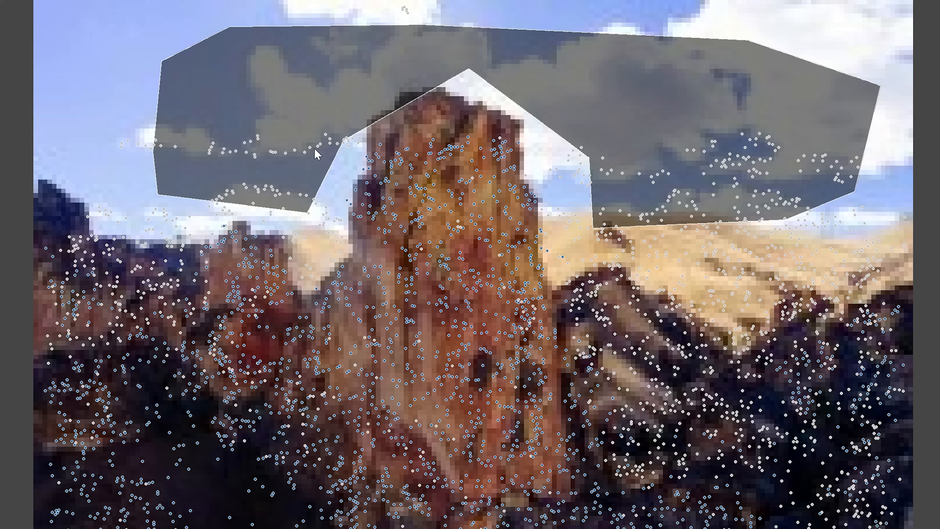
pyautogui.hotkey('ctrl', 'z')
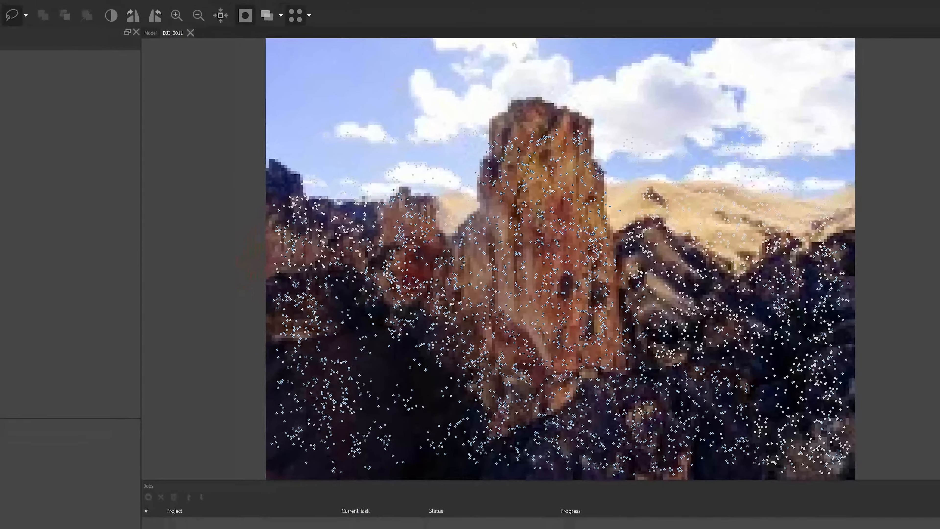
# Review the Align Photos accuracy choices and advanced settings, and cancel without realigning
pyautogui.click(78, 54)
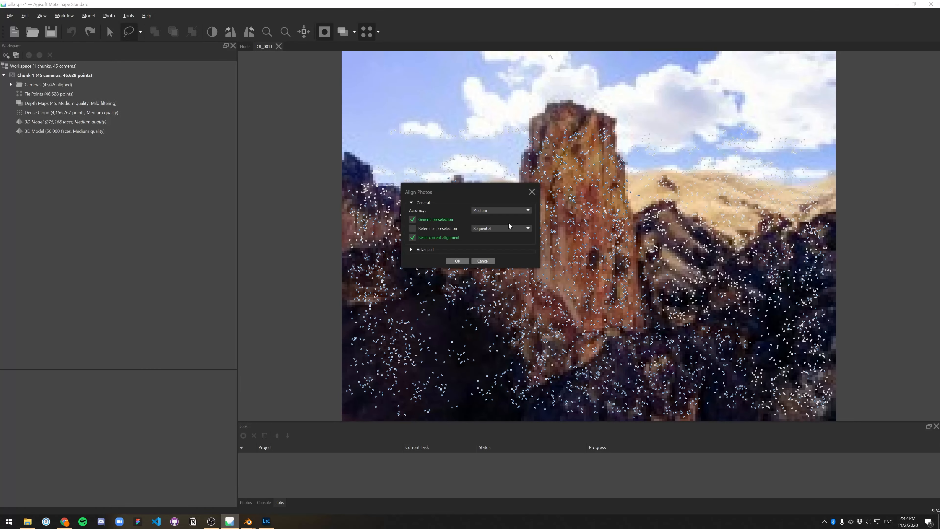
pyautogui.click(411, 249)
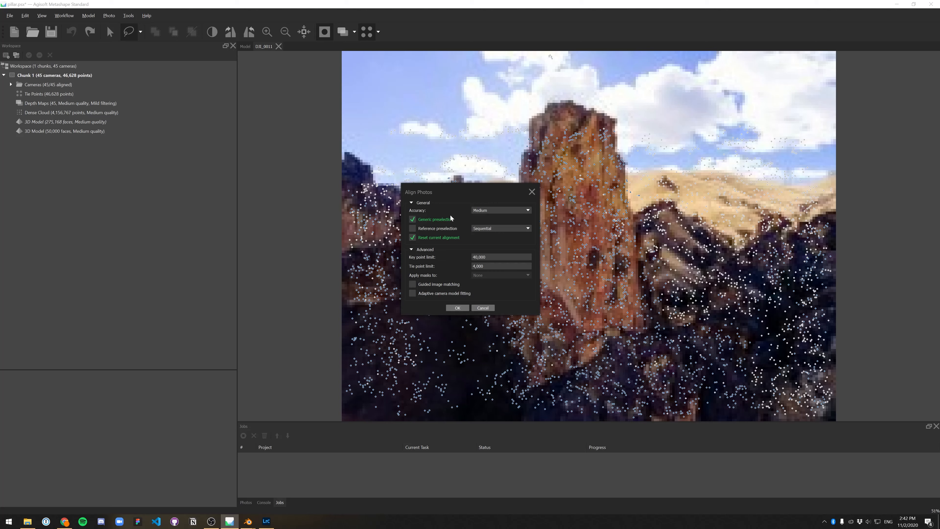
pyautogui.moveTo(472, 191); pyautogui.dragTo(506, 190)
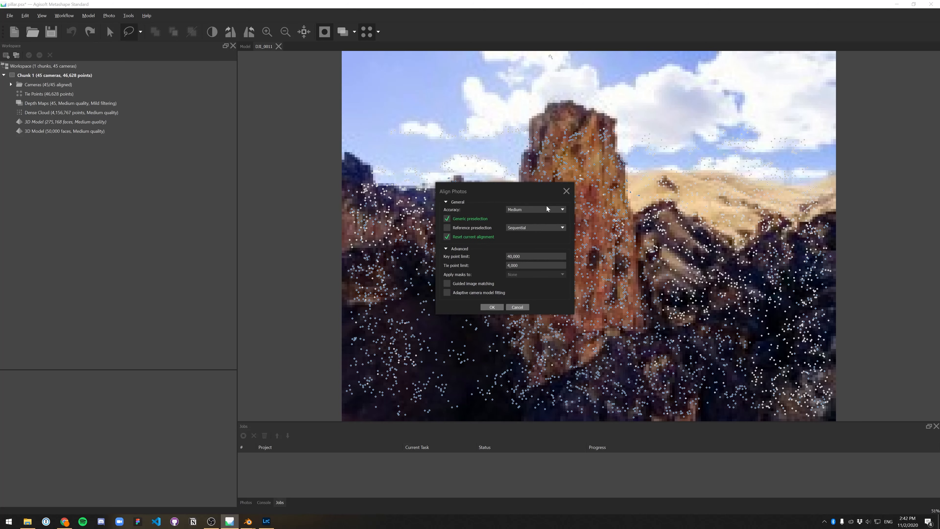
pyautogui.click(531, 210)
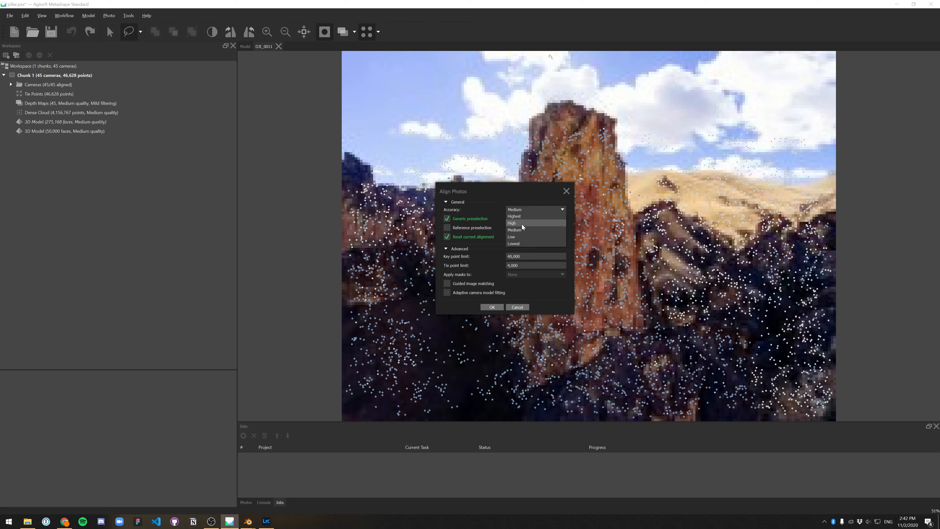
pyautogui.click(533, 188)
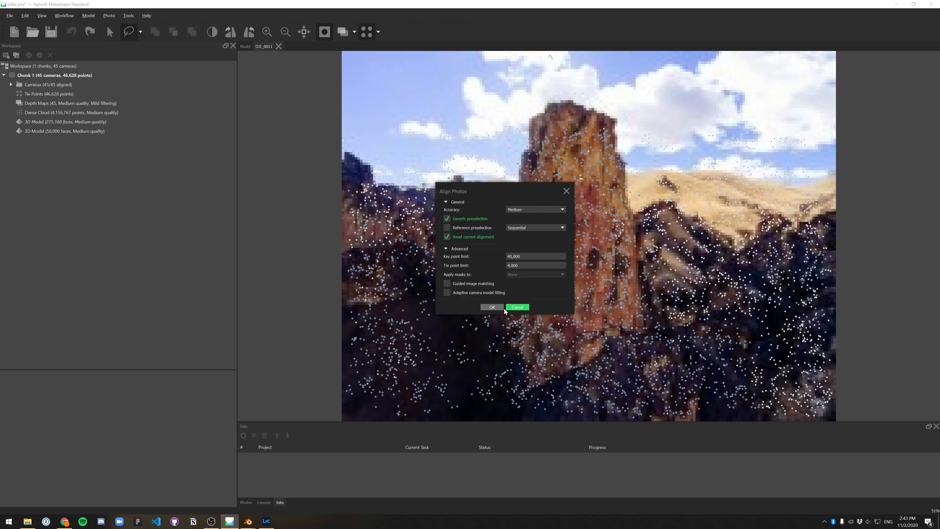
pyautogui.click(519, 307)
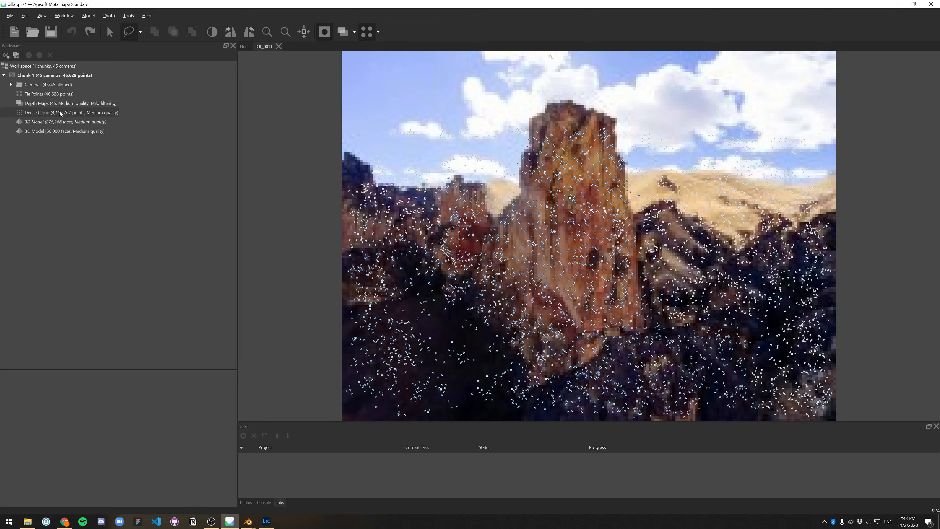
# Display the tie points in the model view and examine the pillar cloud with its surrounding cameras
pyautogui.doubleClick(36, 95)
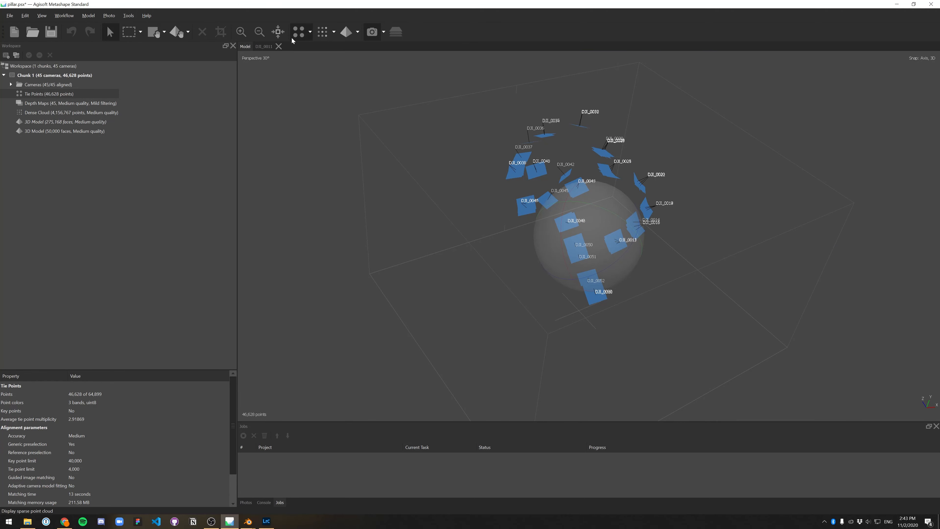
pyautogui.click(299, 32)
pyautogui.moveTo(746, 331); pyautogui.dragTo(732, 317, button='right')
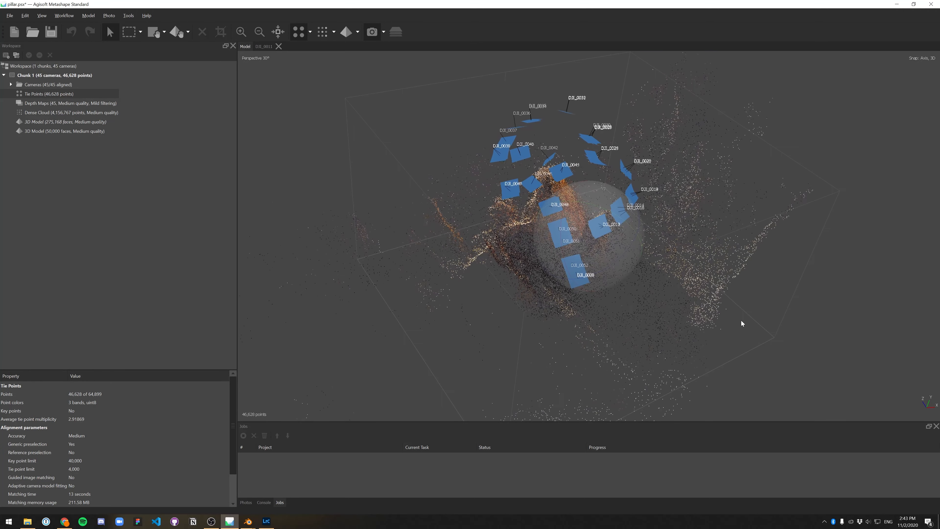
pyautogui.click(64, 16)
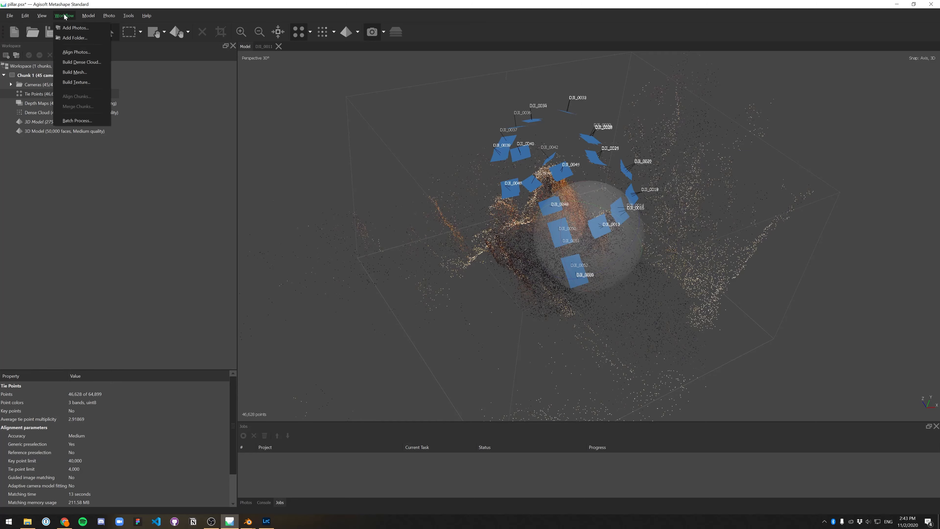
pyautogui.press('Escape')
pyautogui.moveTo(770, 273); pyautogui.dragTo(597, 267)
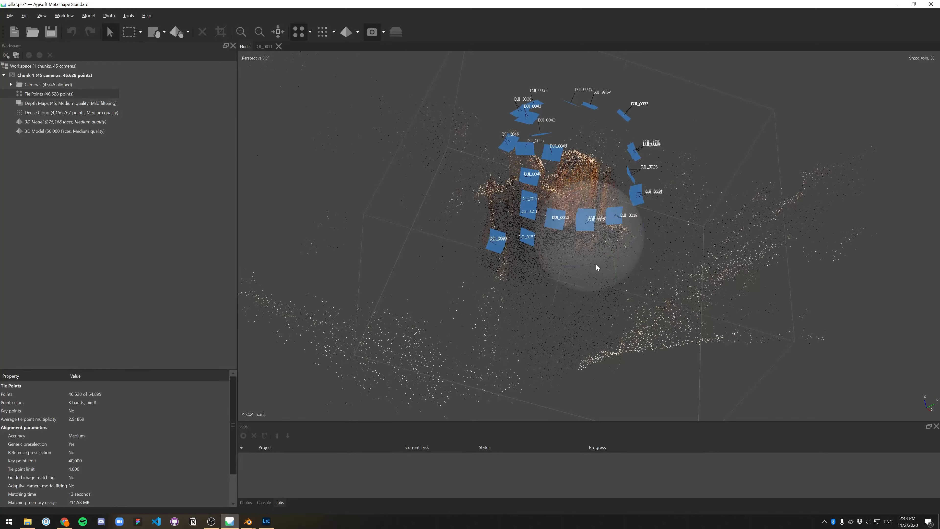
pyautogui.moveTo(573, 161); pyautogui.dragTo(598, 160)
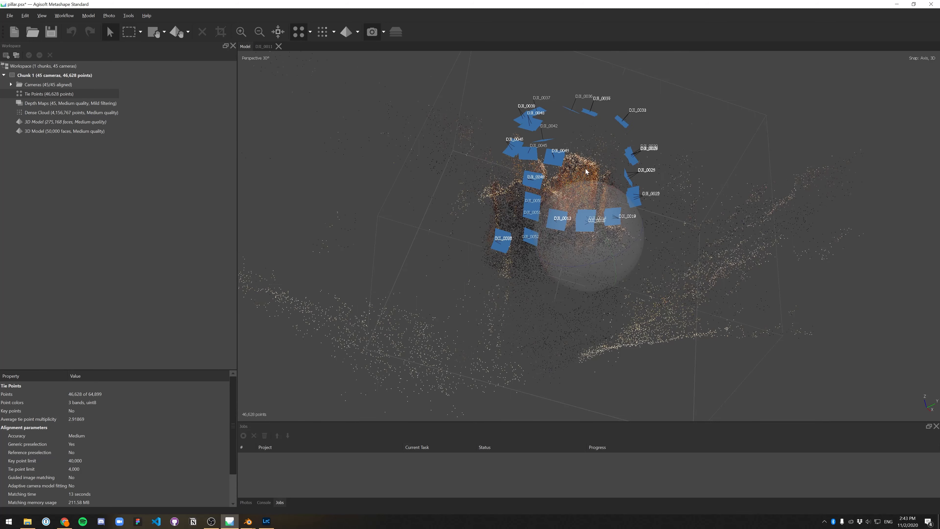
pyautogui.moveTo(595, 180); pyautogui.dragTo(592, 226, button='middle')
# Hide the camera positions and examine the full extent of the tie point cloud
pyautogui.click(384, 33)
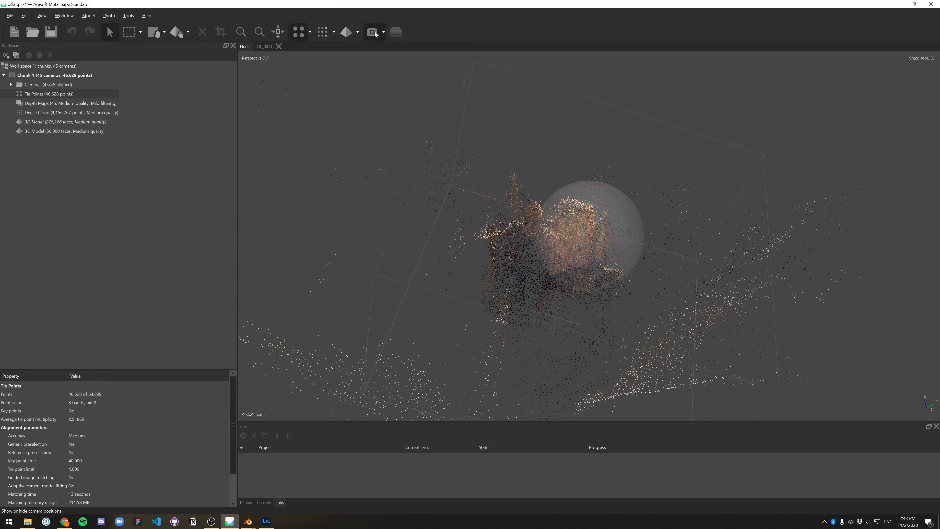
pyautogui.click(383, 33)
pyautogui.click(384, 32)
pyautogui.moveTo(561, 314); pyautogui.dragTo(576, 306, button='right')
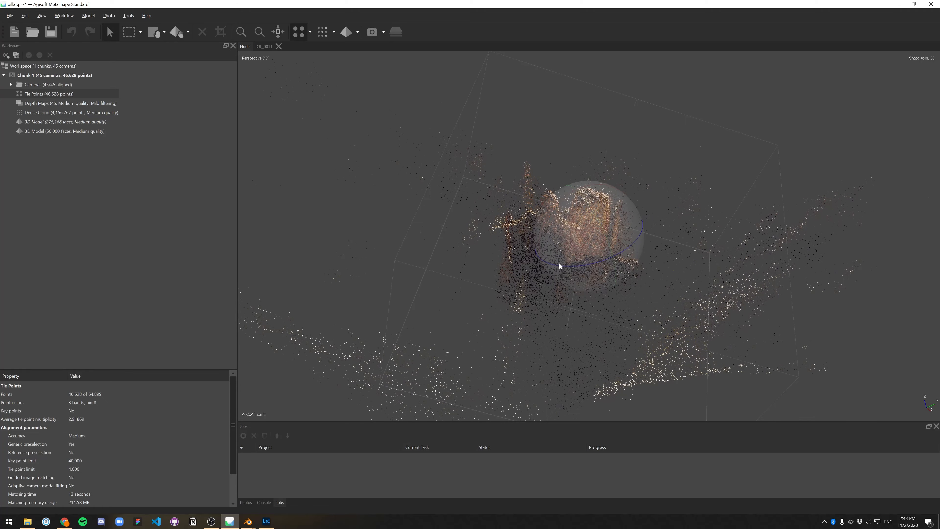
pyautogui.moveTo(559, 266); pyautogui.dragTo(596, 295)
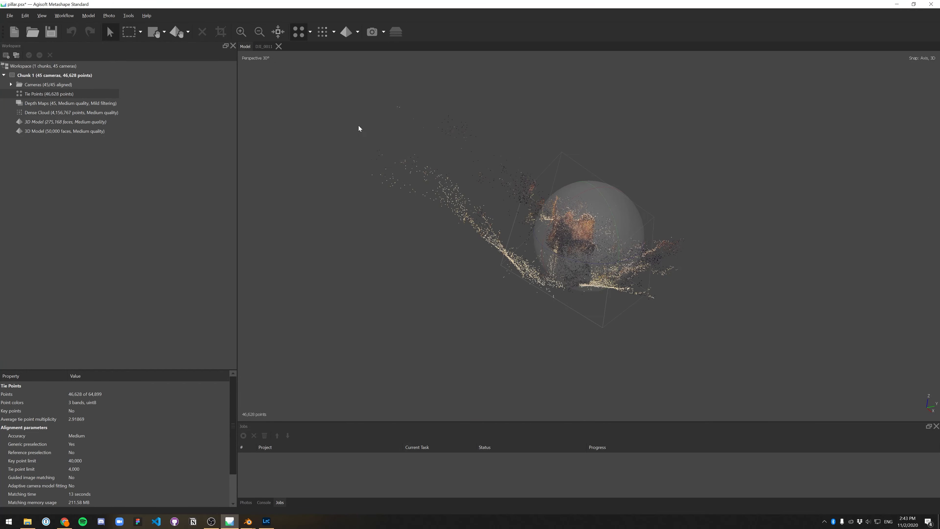
# Try deleting the stray tie points far from the pillar with a rectangle selection, undo the deletion and return to Navigation
pyautogui.moveTo(358, 128); pyautogui.dragTo(447, 282)
pyautogui.click(129, 32)
pyautogui.moveTo(351, 176); pyautogui.dragTo(491, 335)
pyautogui.moveTo(341, 198); pyautogui.dragTo(495, 372)
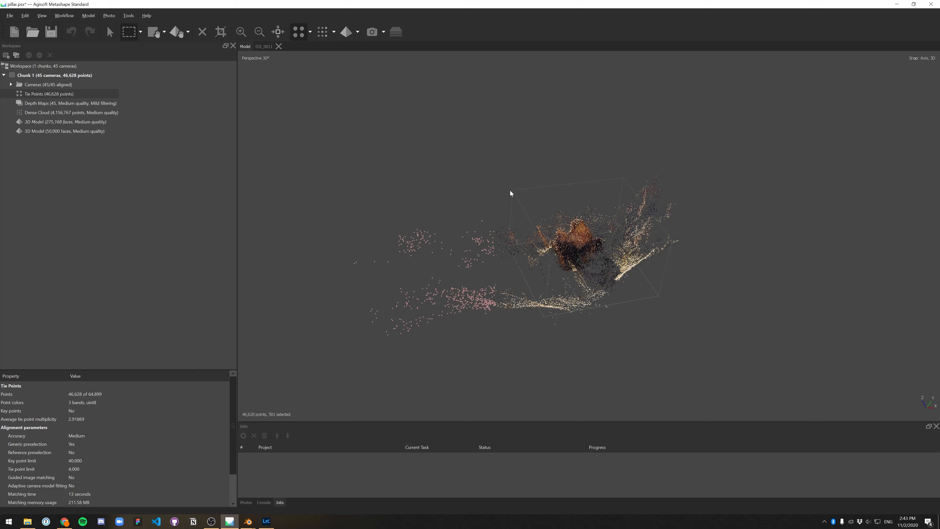
pyautogui.press('Delete')
pyautogui.hotkey('ctrl', 'z')
pyautogui.press('Delete')
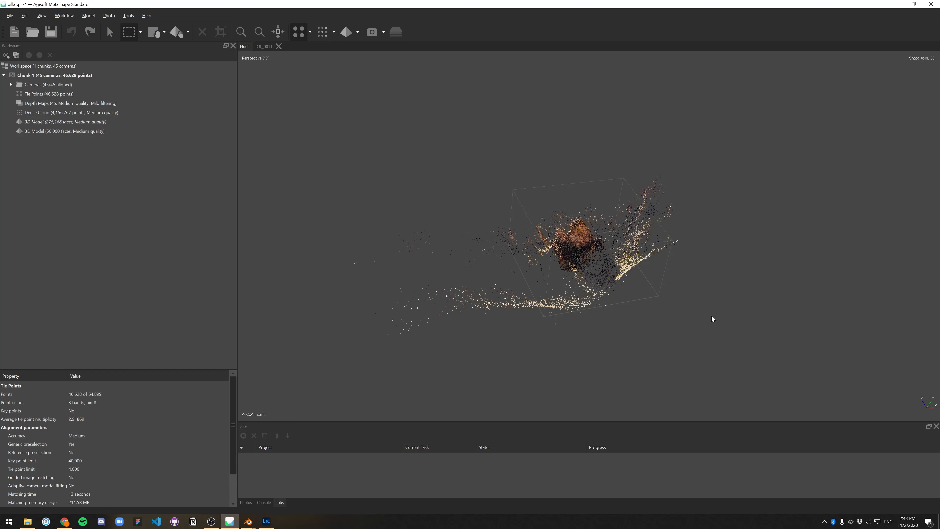
pyautogui.click(110, 32)
pyautogui.moveTo(611, 244); pyautogui.dragTo(498, 195)
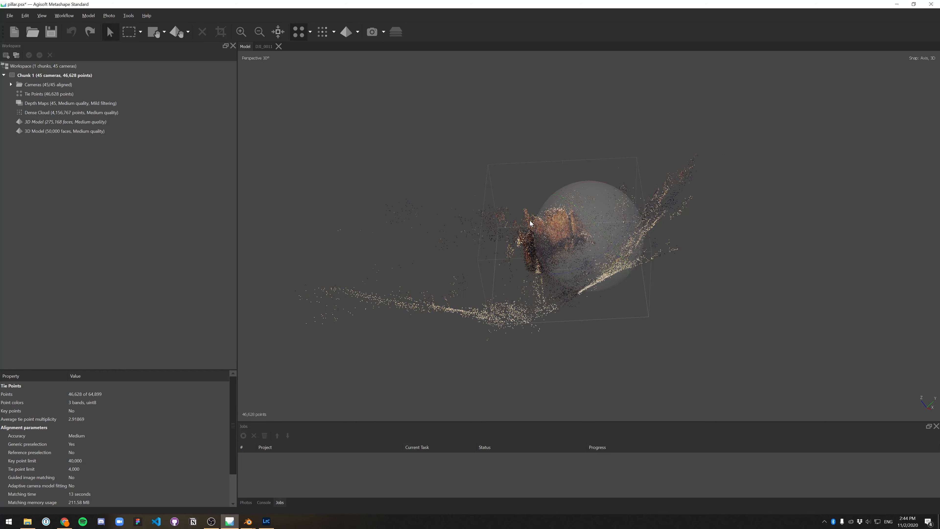
# Review the Build Dense Cloud advanced settings and depth filtering choices, and cancel without building
pyautogui.scroll(3, 530, 221)
pyautogui.scroll(-2, 529, 221)
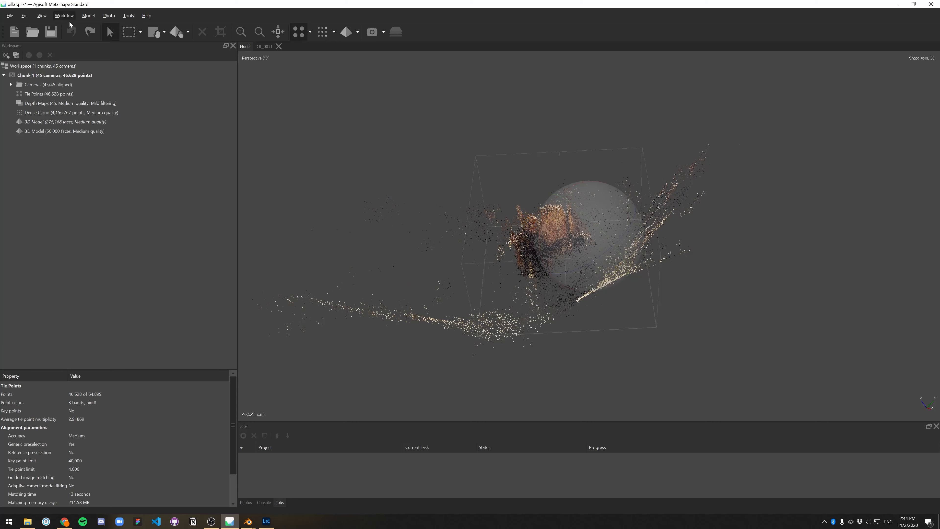
pyautogui.click(64, 15)
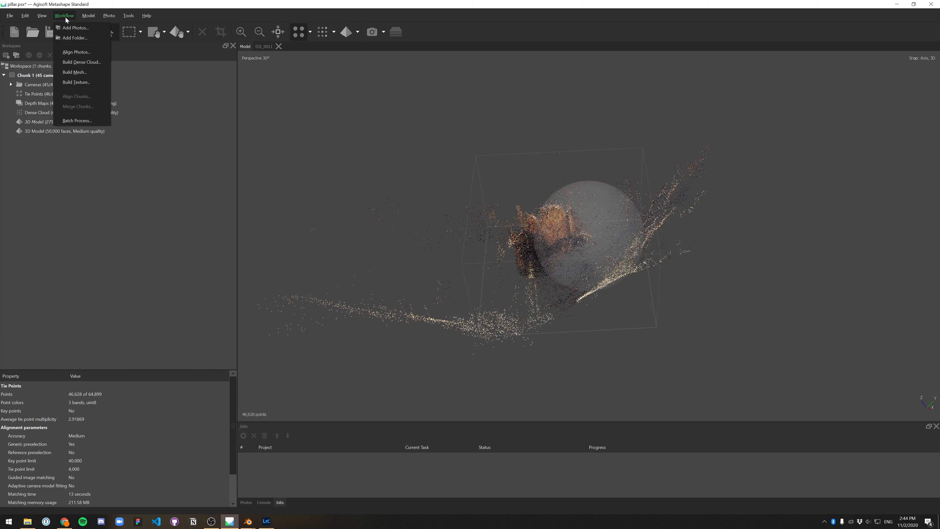
pyautogui.click(81, 62)
pyautogui.click(418, 248)
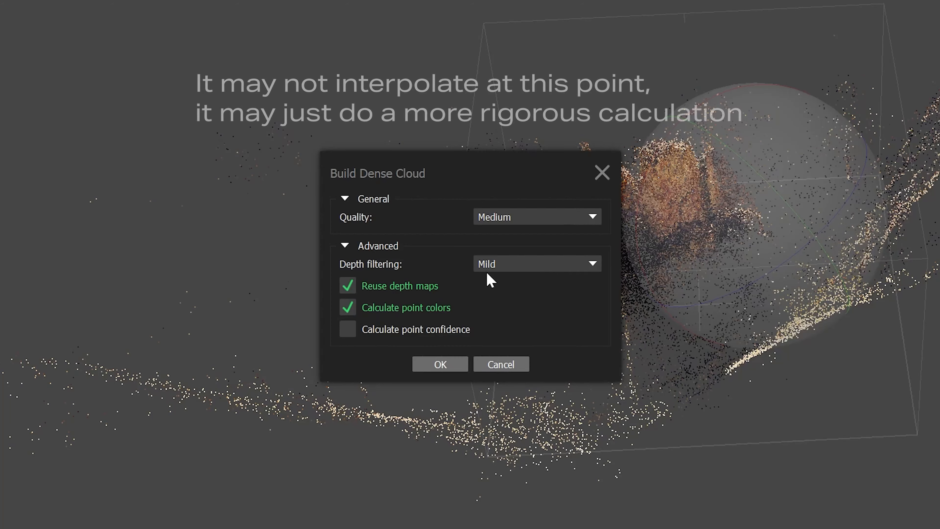
pyautogui.click(535, 264)
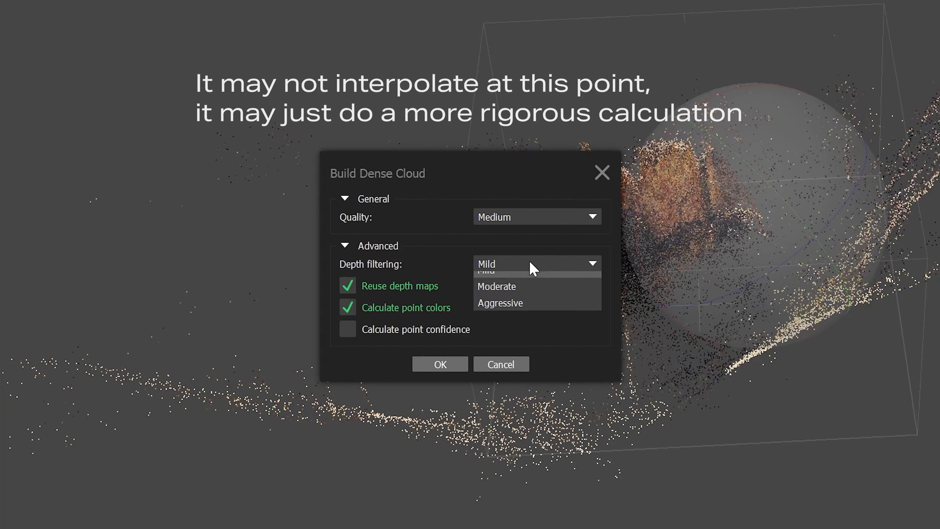
pyautogui.click(443, 258)
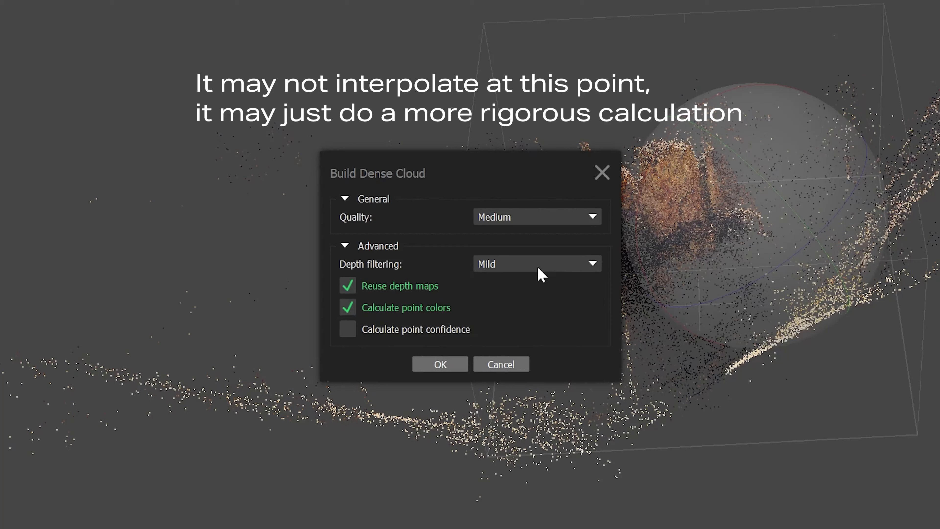
pyautogui.click(513, 256)
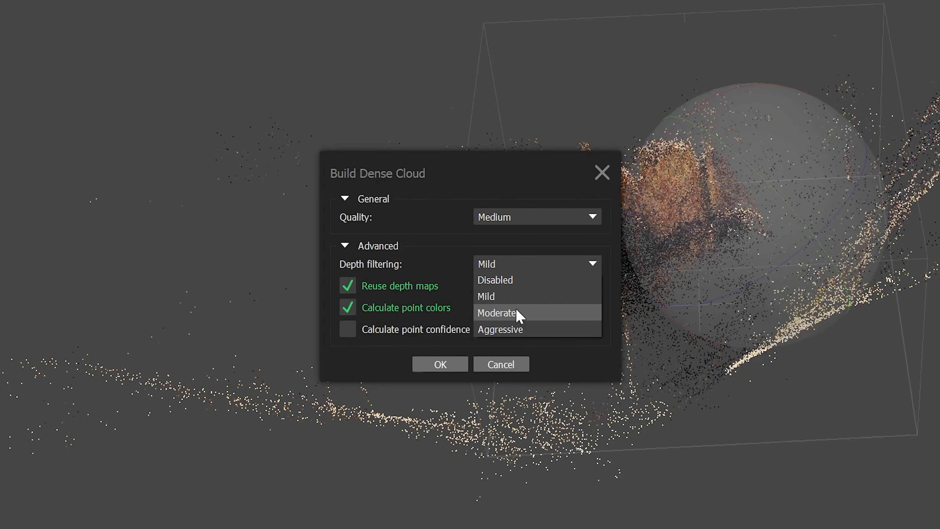
pyautogui.click(443, 259)
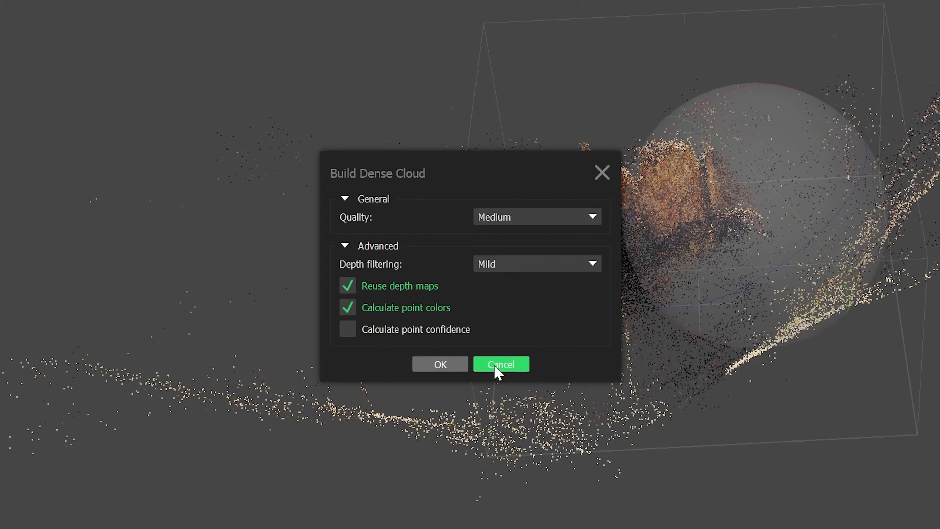
pyautogui.click(511, 367)
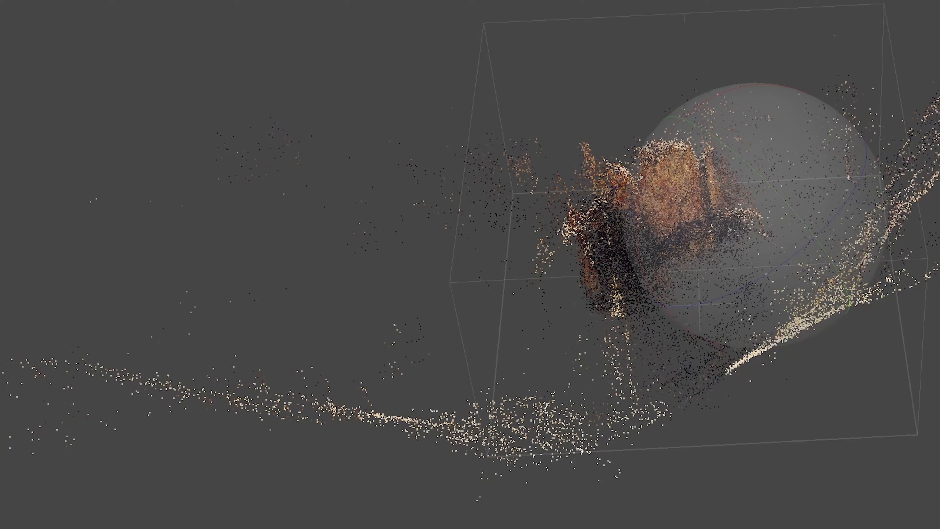
# Review the quality choices for building a dense cloud, and cancel without changing the quality
pyautogui.click(511, 222)
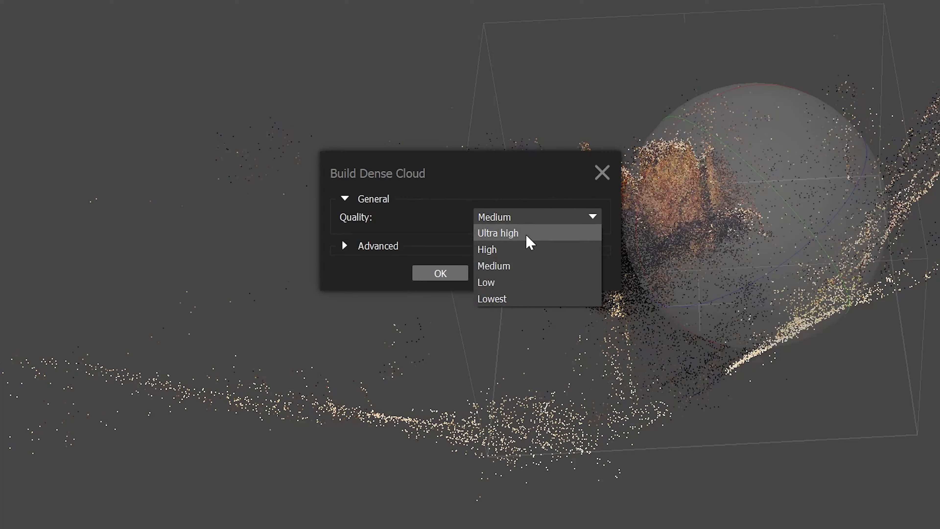
pyautogui.click(441, 241)
pyautogui.click(514, 274)
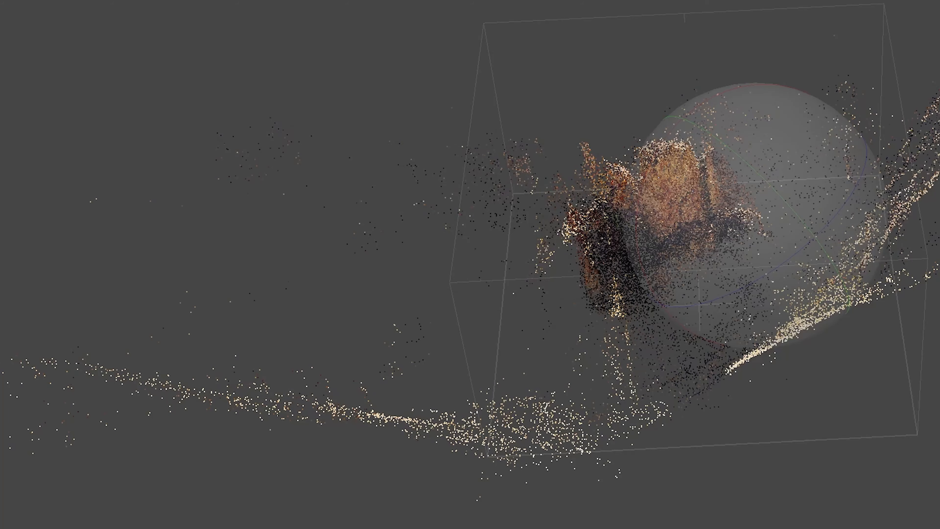
# Display the dense cloud in the model view and examine the pillar and surrounding terrain from several sides
pyautogui.click(323, 31)
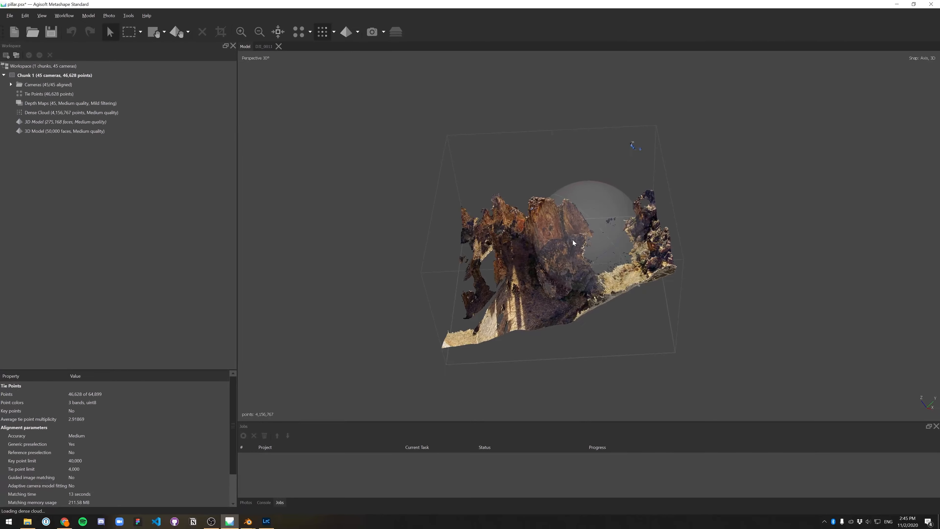
pyautogui.moveTo(573, 240); pyautogui.dragTo(454, 204)
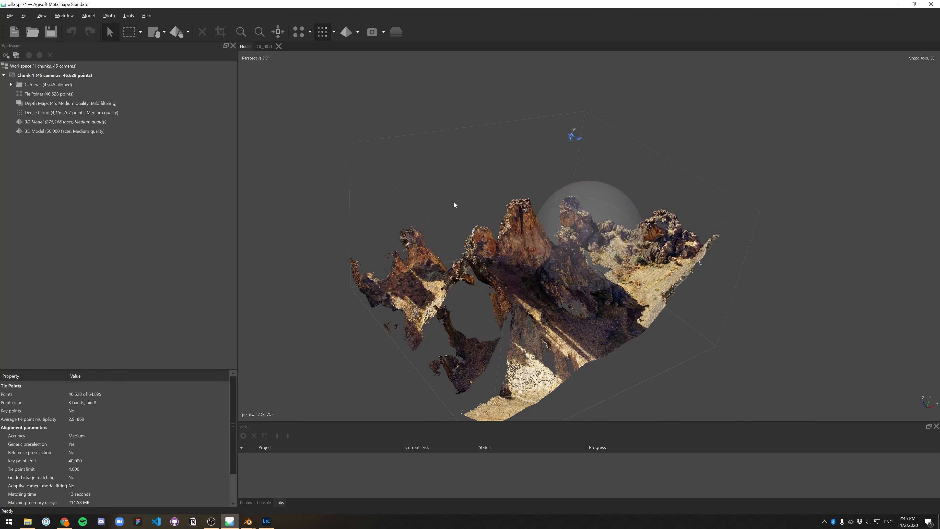
pyautogui.moveTo(584, 287); pyautogui.dragTo(702, 335)
pyautogui.scroll(3, 737, 293)
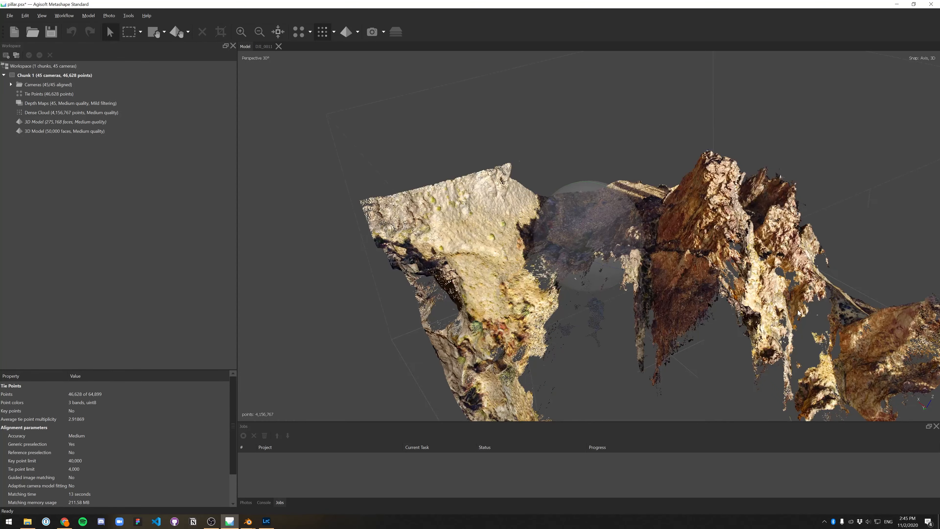
pyautogui.moveTo(742, 282); pyautogui.dragTo(570, 255)
pyautogui.scroll(-2, 570, 257)
pyautogui.scroll(-3, 724, 329)
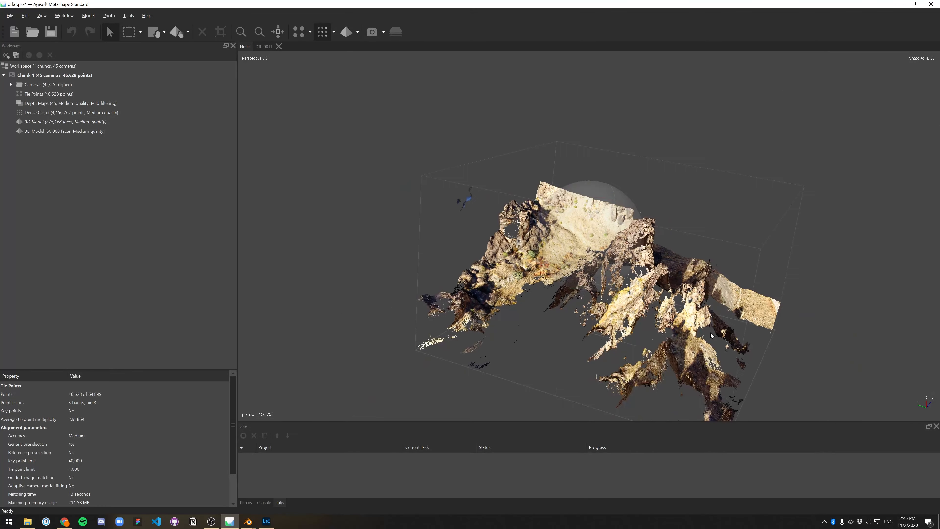
pyautogui.moveTo(686, 274); pyautogui.dragTo(649, 119)
pyautogui.scroll(3, 665, 278)
pyautogui.moveTo(644, 193); pyautogui.dragTo(618, 270)
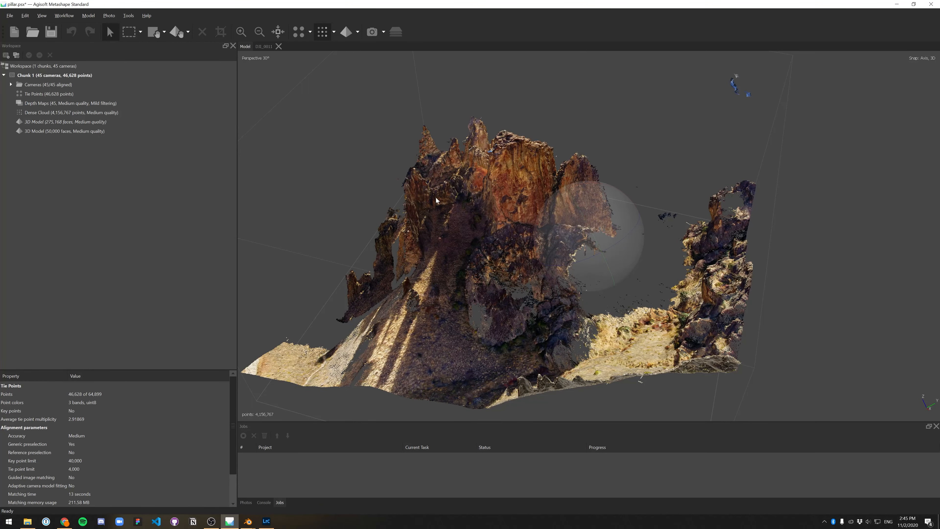
pyautogui.scroll(-3, 401, 185)
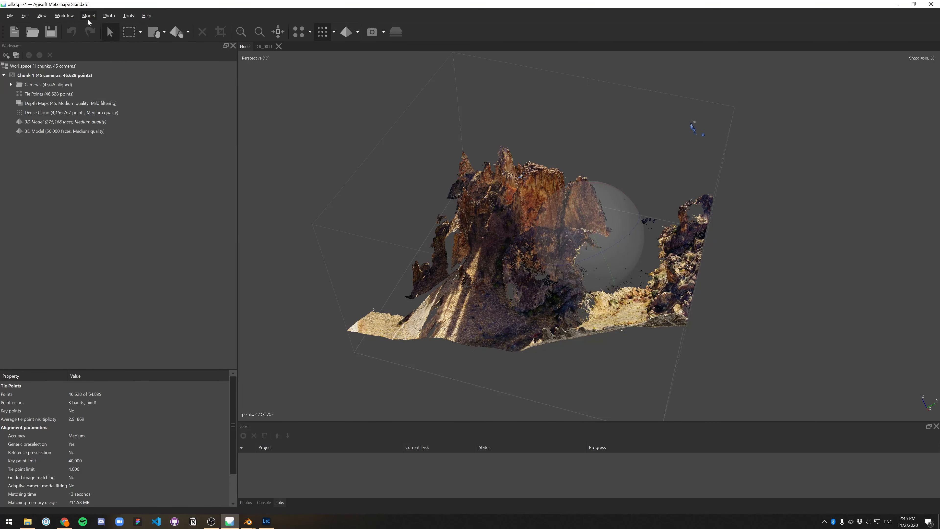
# Display the 3D model in place of the dense cloud and examine the pillar's mesh surface up close
pyautogui.click(64, 15)
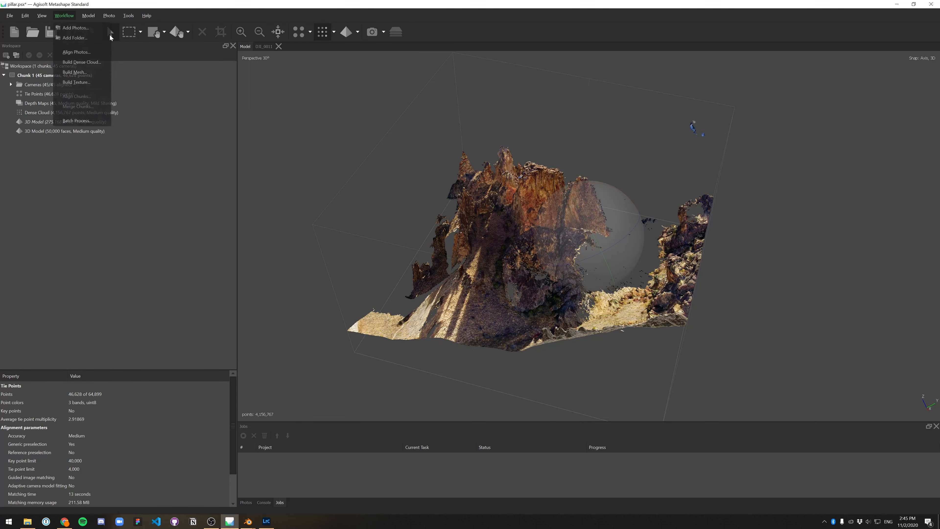
pyautogui.click(363, 122)
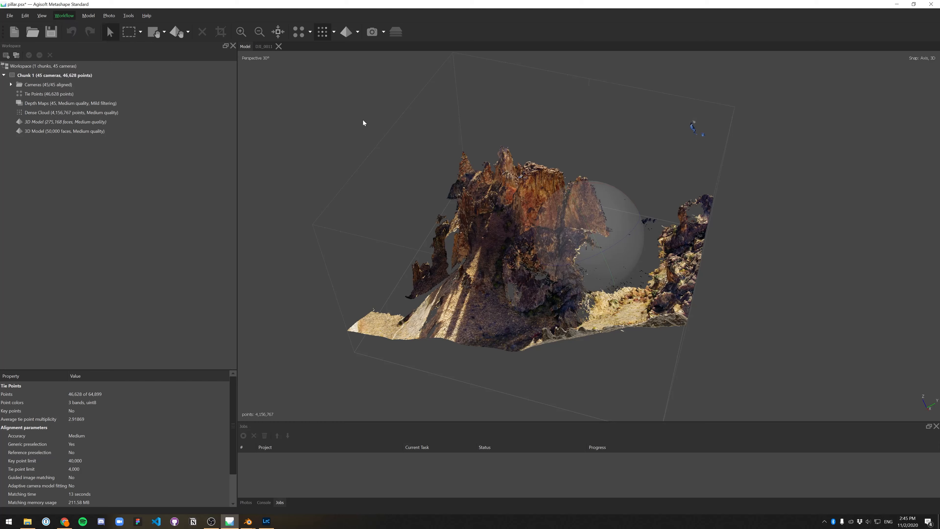
pyautogui.click(346, 32)
pyautogui.moveTo(500, 257); pyautogui.dragTo(540, 251)
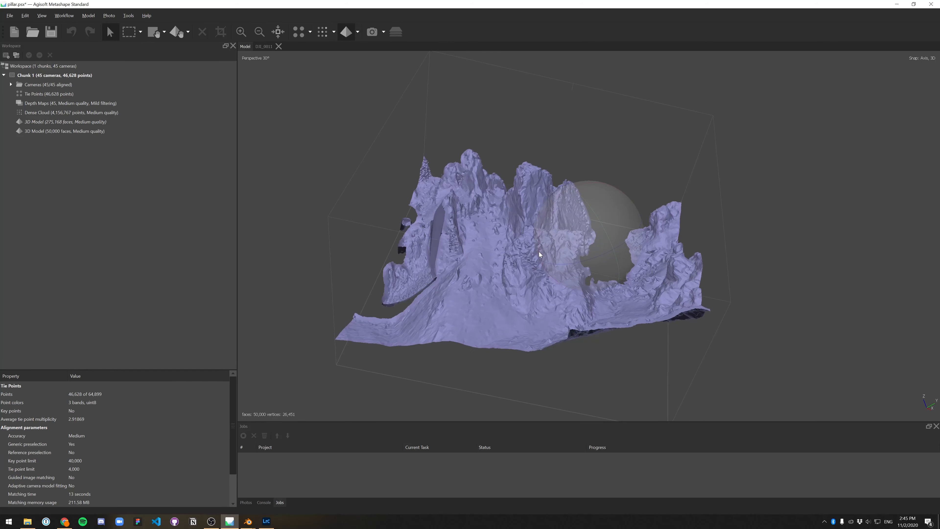
pyautogui.scroll(3, 513, 240)
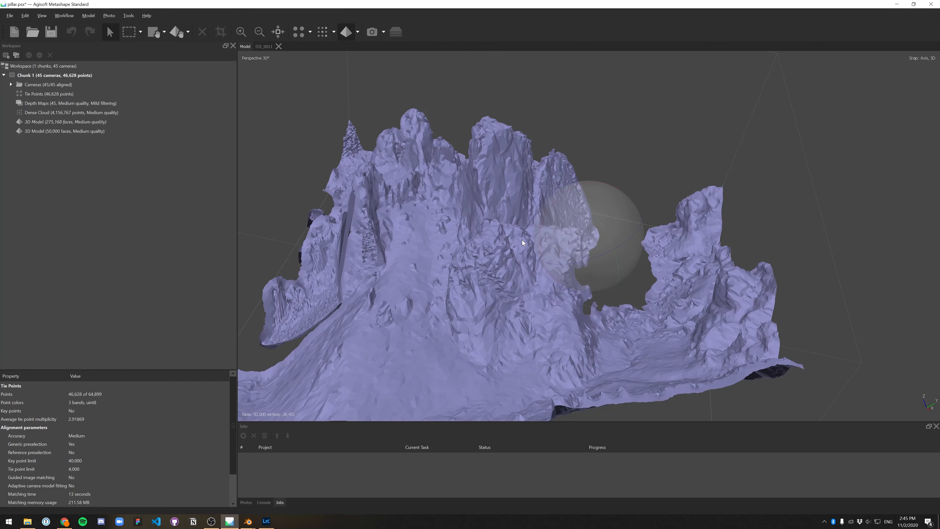
# Open the Build Mesh settings and review the face count choices for the dense cloud source
pyautogui.hotkey('alt', 'w')
pyautogui.press('m')
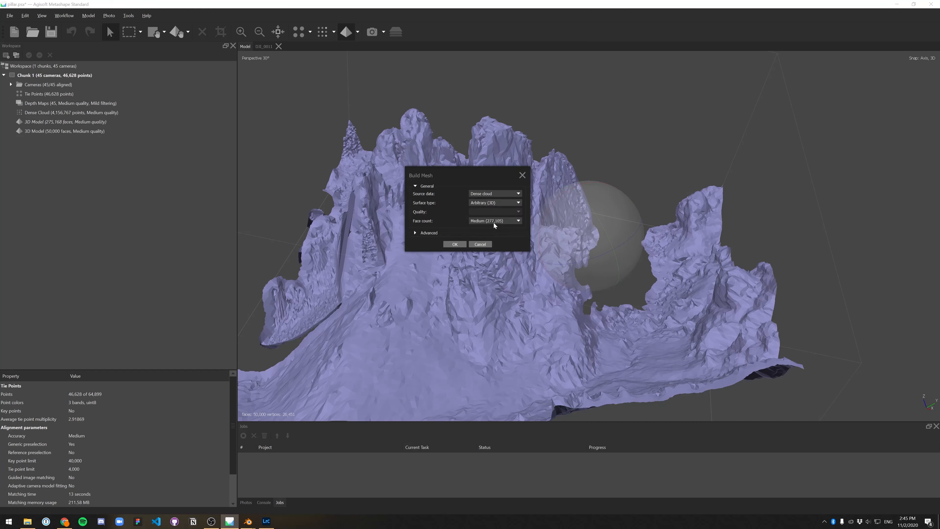
pyautogui.click(496, 221)
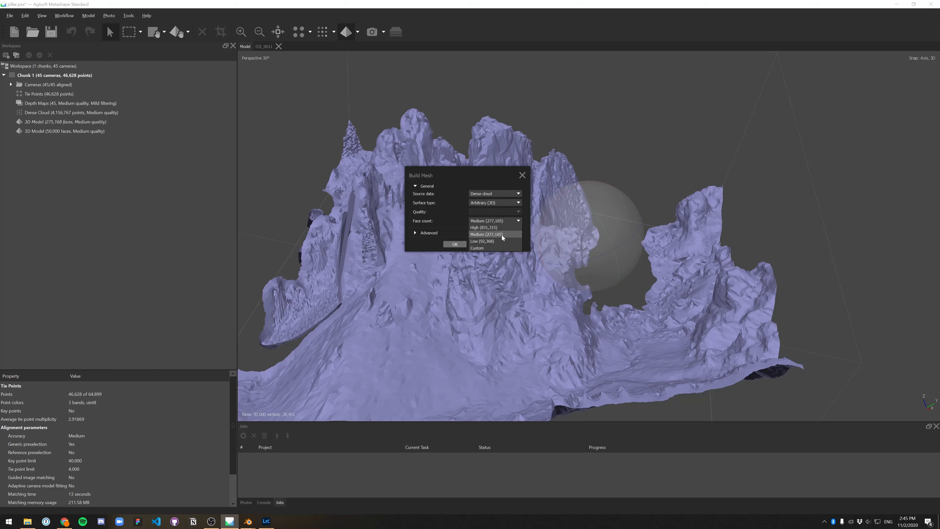
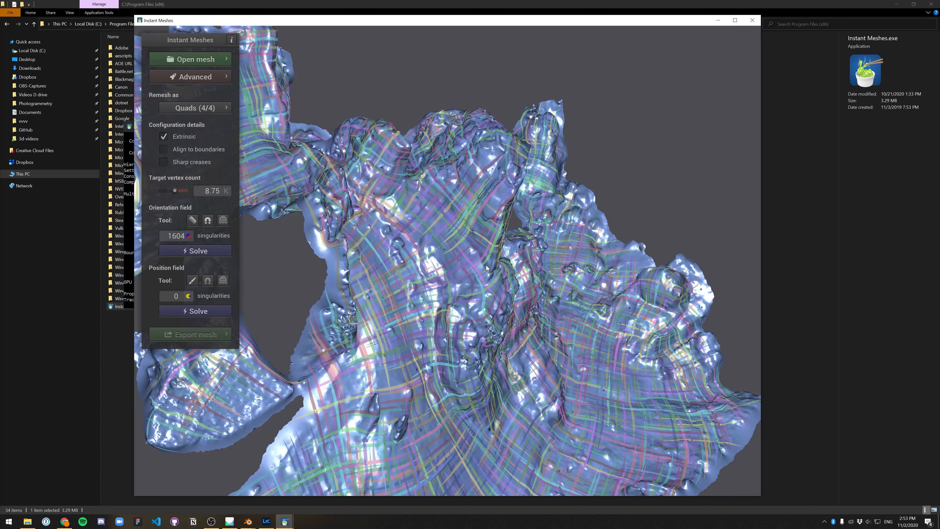
# In Instant Meshes, solve the position field for the quad remesh and examine the grid across the pillar
pyautogui.click(199, 312)
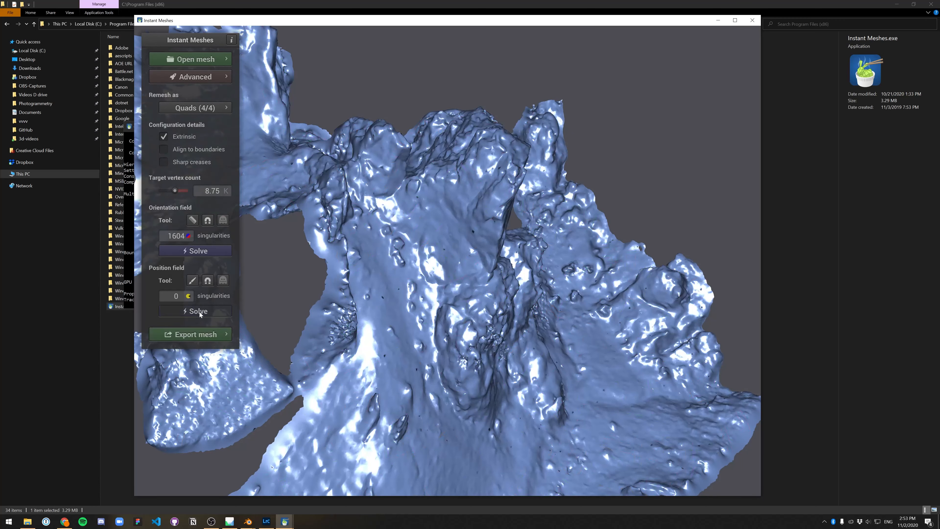
pyautogui.scroll(-3, 451, 307)
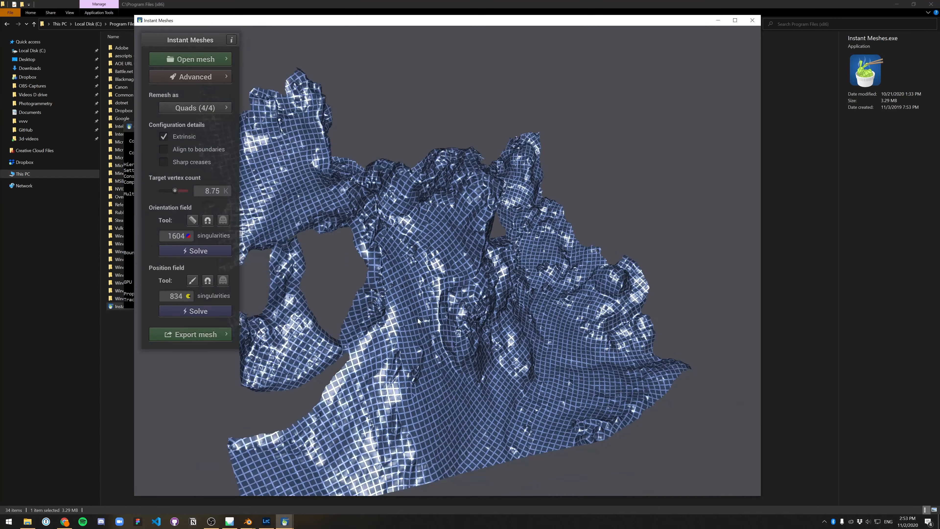
pyautogui.moveTo(418, 318); pyautogui.dragTo(462, 311)
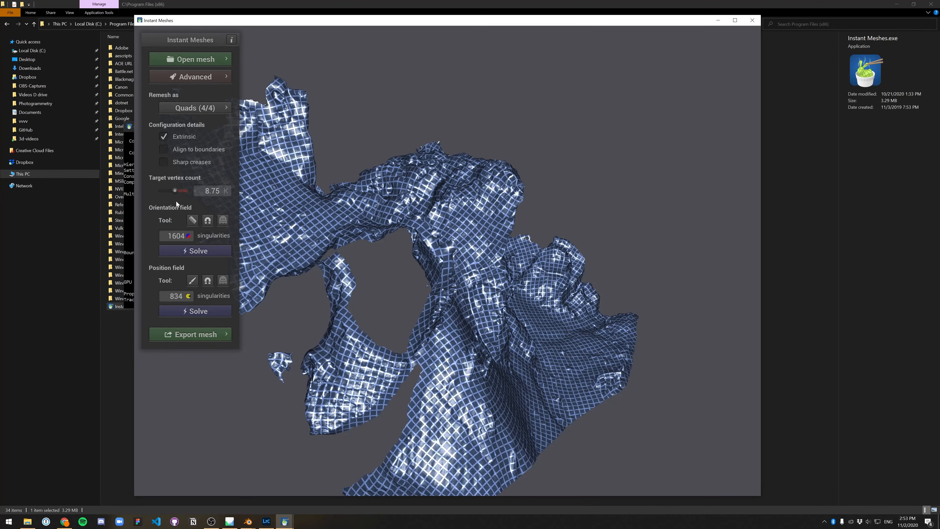
pyautogui.moveTo(450, 242); pyautogui.dragTo(419, 287)
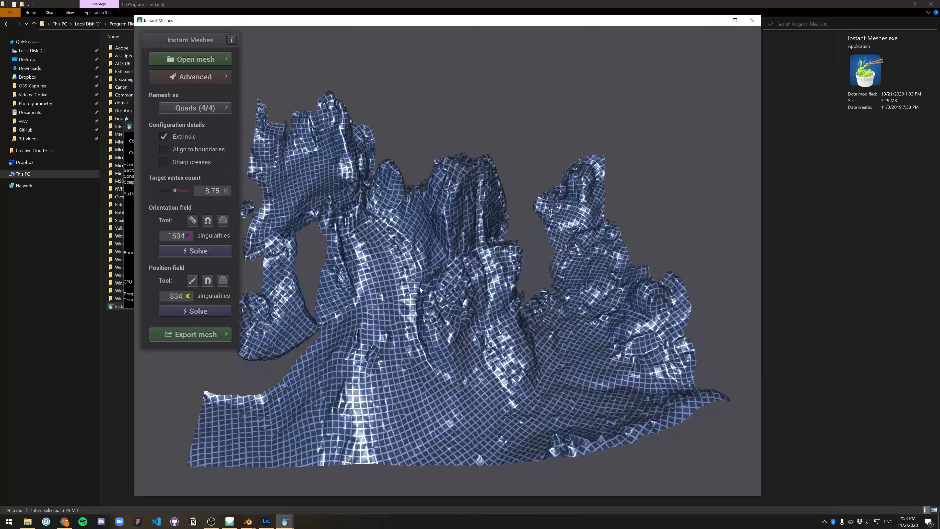
pyautogui.scroll(4, 447, 401)
pyautogui.scroll(-6, 447, 401)
pyautogui.moveTo(430, 382); pyautogui.dragTo(524, 363)
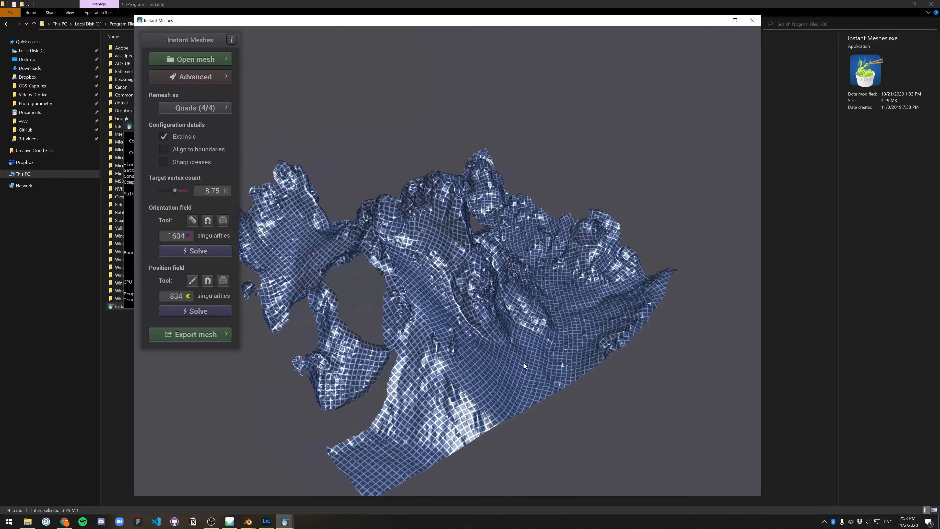
pyautogui.scroll(3, 523, 364)
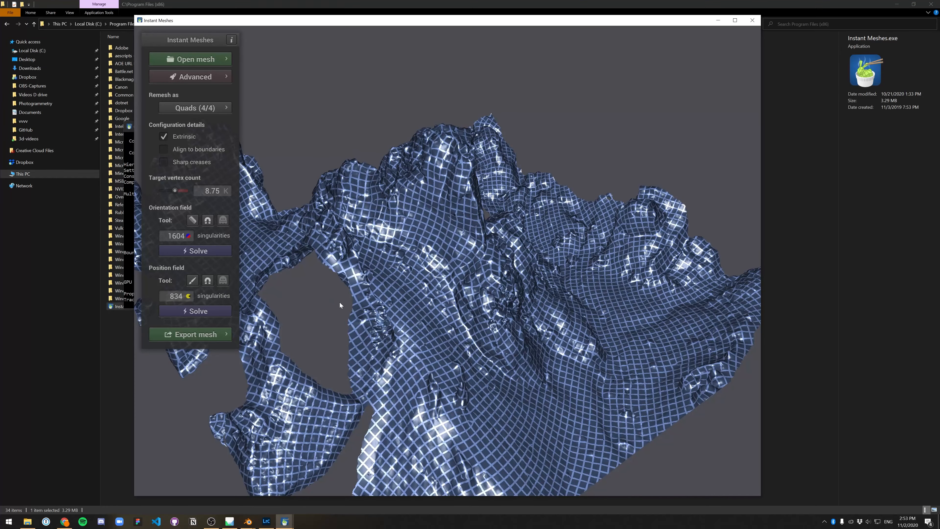
# Extract the pure quad mesh with 0 smoothing iterations, inspect it from several sides, and close Instant Meshes without saving
pyautogui.click(163, 334)
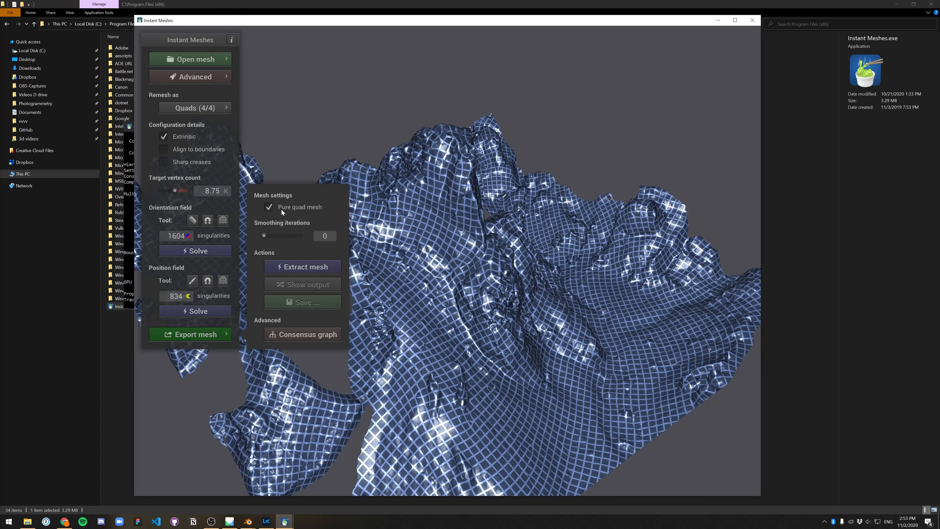
pyautogui.click(306, 267)
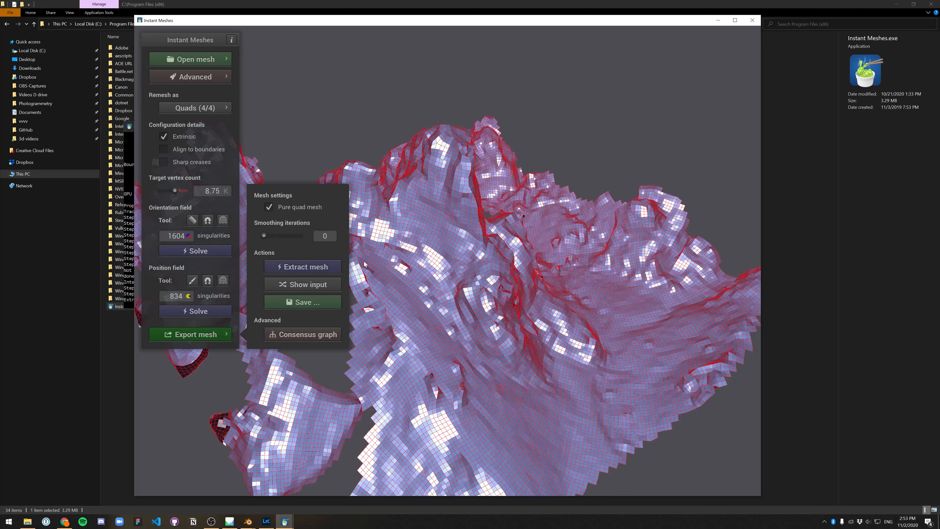
pyautogui.scroll(-2, 597, 439)
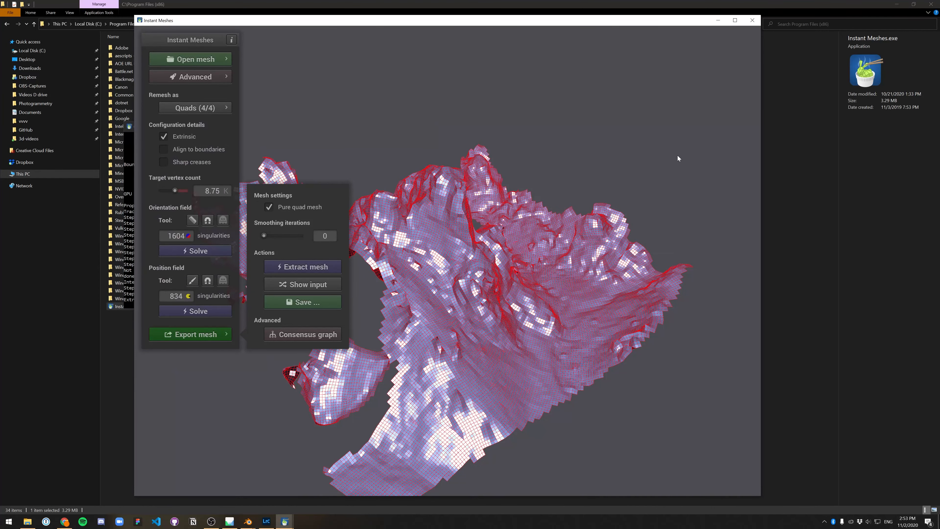
pyautogui.moveTo(679, 159); pyautogui.dragTo(663, 412)
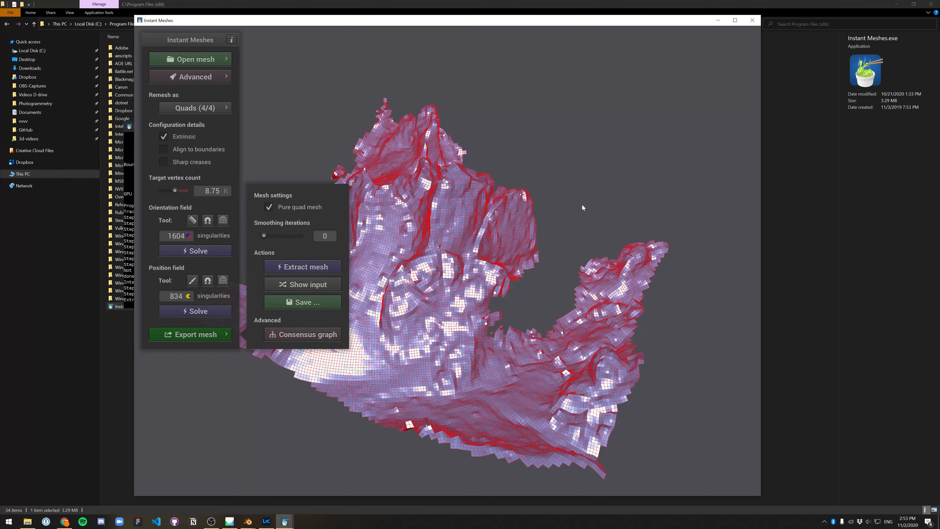
pyautogui.moveTo(421, 289); pyautogui.dragTo(625, 422)
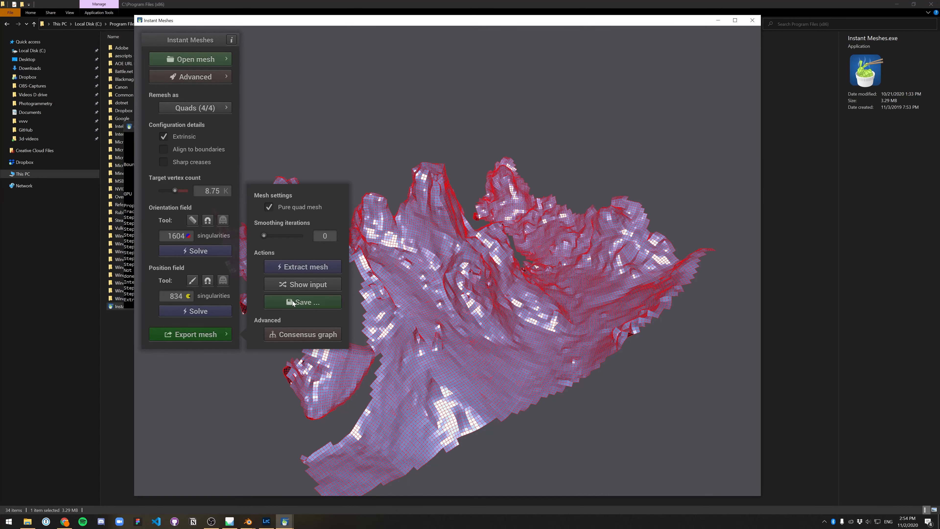
pyautogui.click(752, 21)
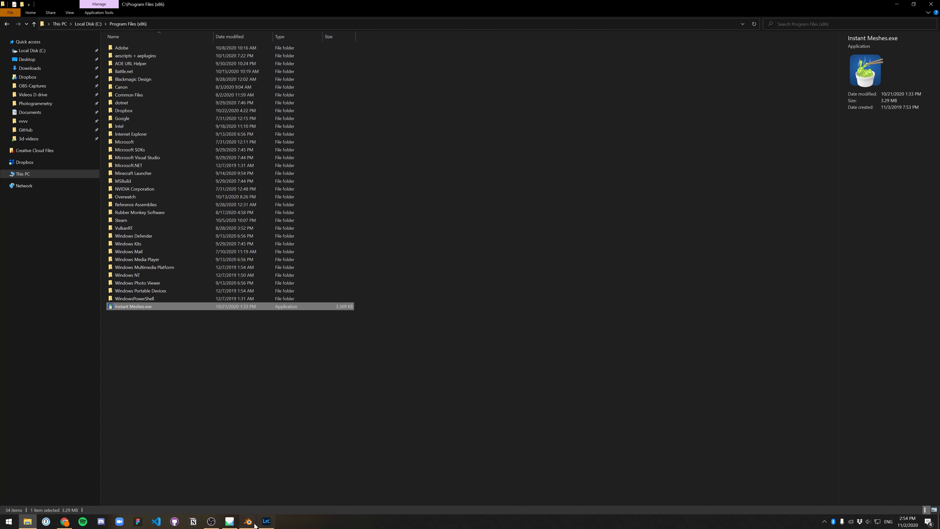
# Switch to the pillar-v3 file in Blender and examine the quad topology of the pillar-quads mesh from several sides
pyautogui.moveTo(249, 522)
pyautogui.click(166, 493)
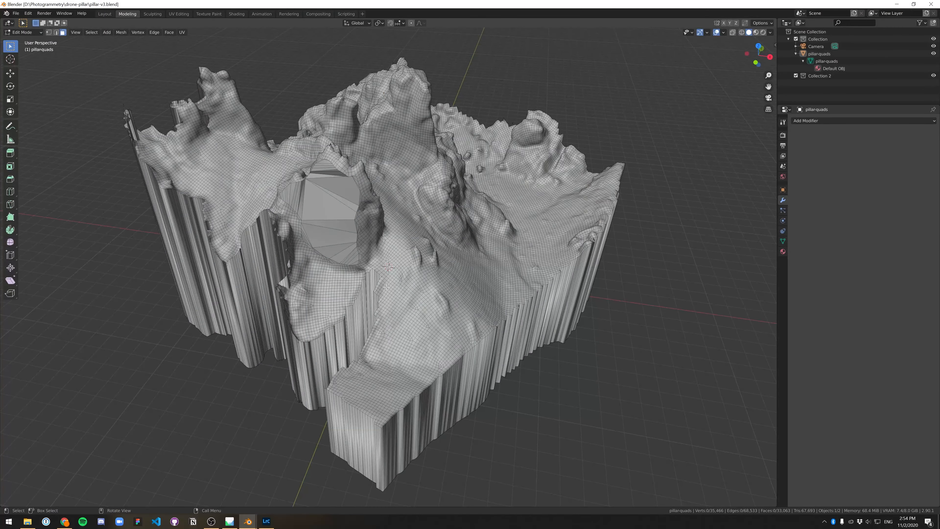
pyautogui.scroll(-4, 386, 287)
pyautogui.scroll(8, 386, 287)
pyautogui.scroll(-4, 642, 128)
pyautogui.moveTo(656, 119); pyautogui.dragTo(637, 170, button='middle')
pyautogui.moveTo(538, 188); pyautogui.dragTo(369, 226, button='middle')
pyautogui.scroll(5, 420, 207)
pyautogui.scroll(-4, 370, 226)
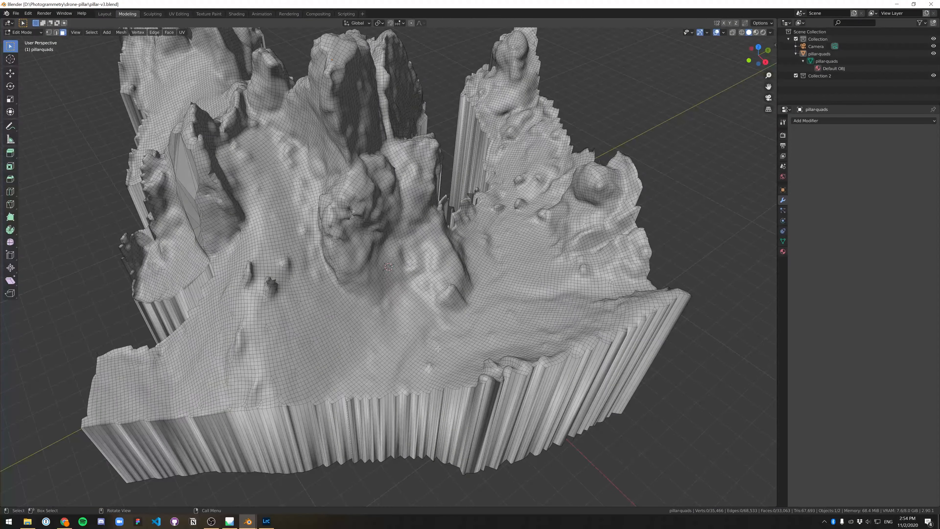
pyautogui.moveTo(349, 330); pyautogui.dragTo(417, 307, button='middle')
pyautogui.scroll(-3, 416, 306)
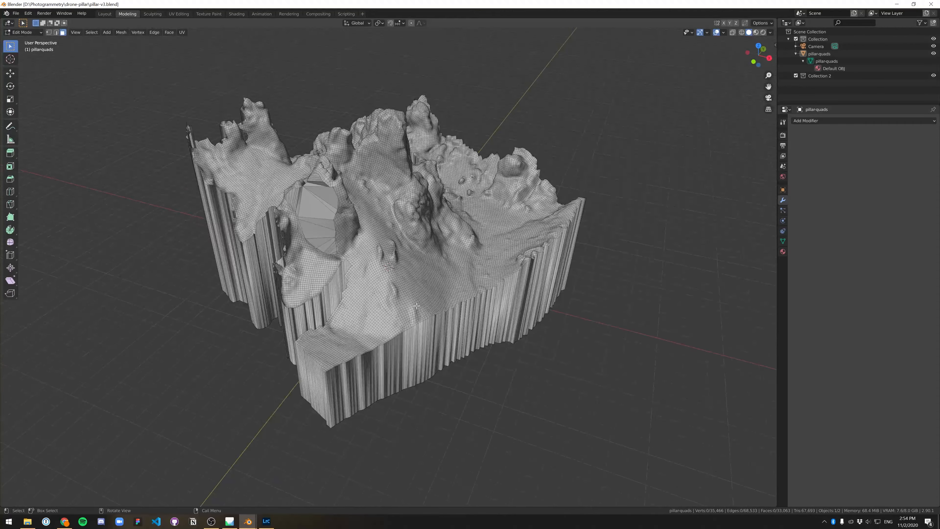
pyautogui.moveTo(429, 374); pyautogui.dragTo(454, 357, button='middle')
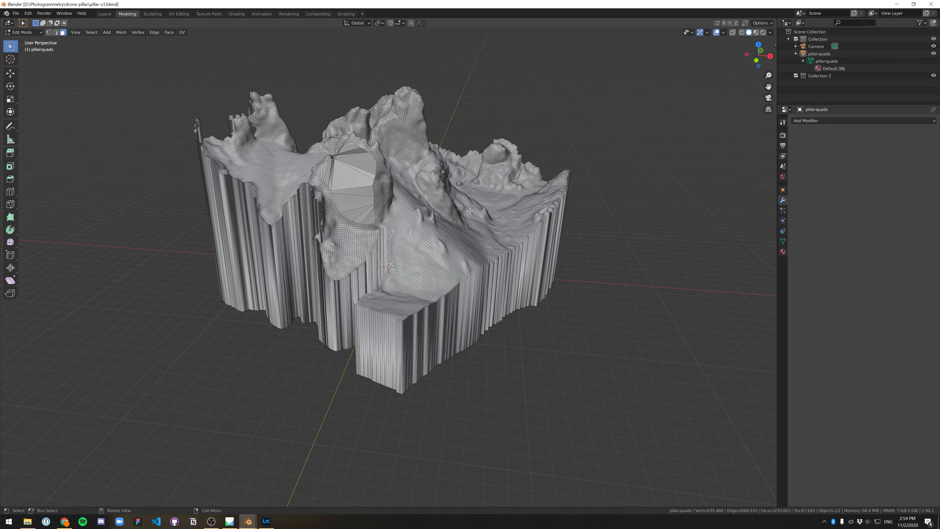
# Examine how evenly the quad grid follows the rock surface and the filled hole of pillar-quads
pyautogui.scroll(5, 470, 211)
pyautogui.scroll(-4, 470, 210)
pyautogui.moveTo(470, 211); pyautogui.dragTo(588, 350, button='middle')
pyautogui.scroll(-4, 507, 255)
pyautogui.scroll(4, 511, 308)
pyautogui.scroll(-3, 511, 308)
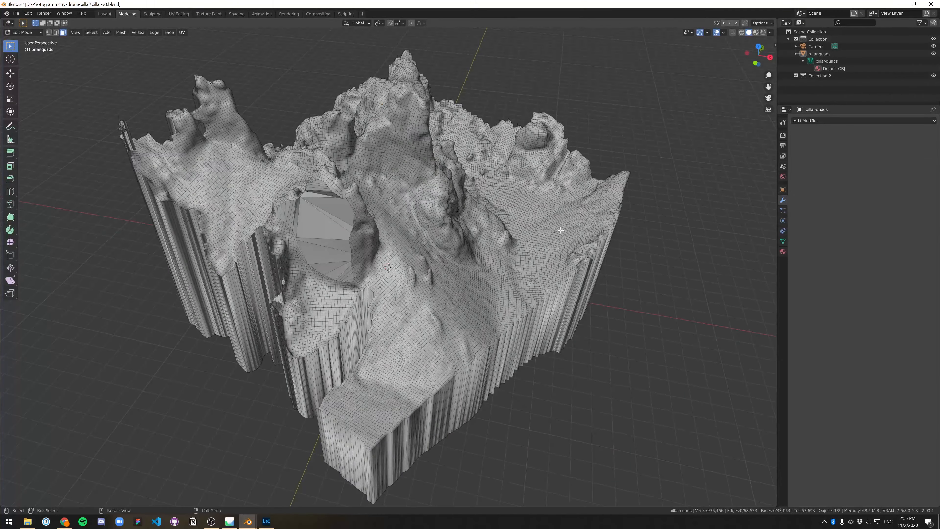
pyautogui.moveTo(560, 230); pyautogui.dragTo(504, 179, button='middle')
pyautogui.scroll(2, 502, 210)
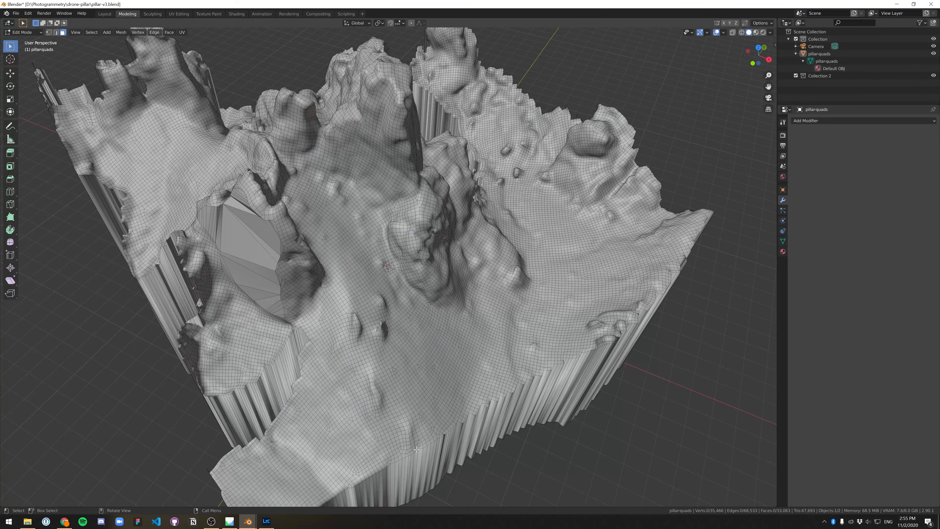
# Inspect the extruded side walls and outer edges of the pillar-quads mesh from low and high angles
pyautogui.moveTo(693, 219); pyautogui.dragTo(394, 264, button='middle')
pyautogui.scroll(-3, 393, 264)
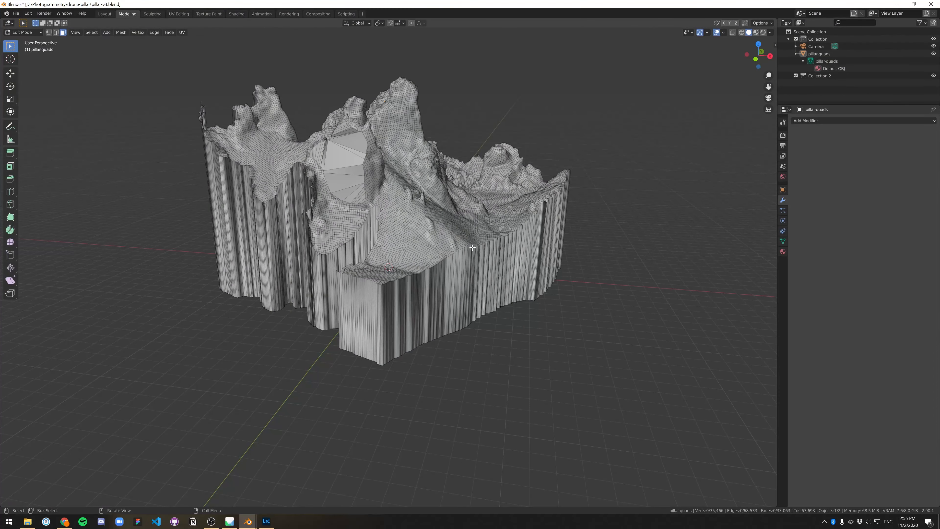
pyautogui.moveTo(512, 311); pyautogui.dragTo(489, 323, button='middle')
pyautogui.scroll(2, 489, 322)
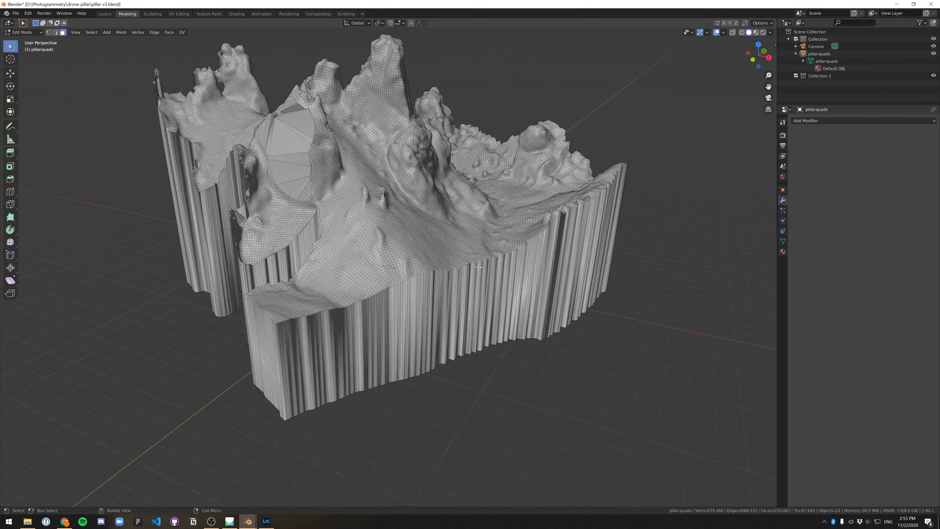
pyautogui.moveTo(518, 290); pyautogui.dragTo(510, 283, button='middle')
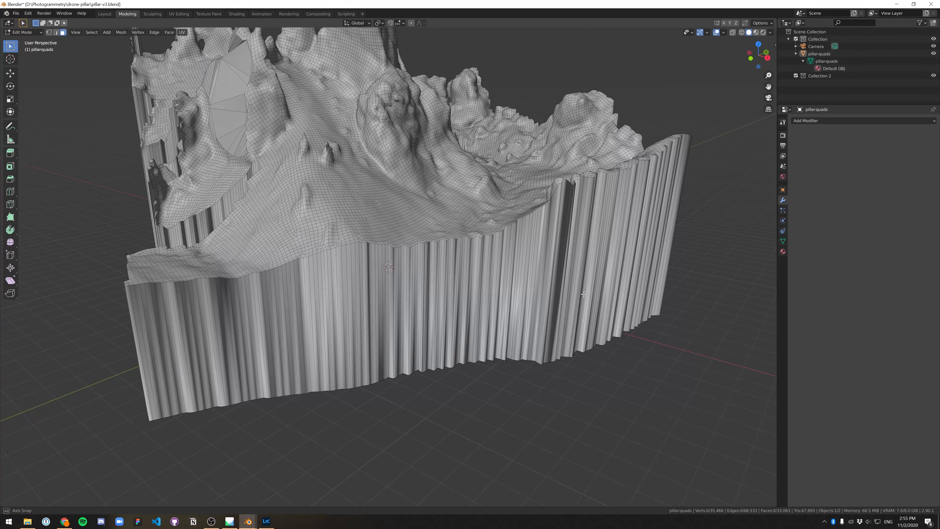
pyautogui.moveTo(584, 295); pyautogui.dragTo(375, 247, button='middle')
pyautogui.scroll(-4, 583, 231)
pyautogui.scroll(5, 412, 284)
pyautogui.scroll(-4, 387, 259)
pyautogui.scroll(1, 374, 246)
# Switch to the pillar.blend file in Blender and examine the decimated pillar mesh up close and as a whole
pyautogui.click(248, 522)
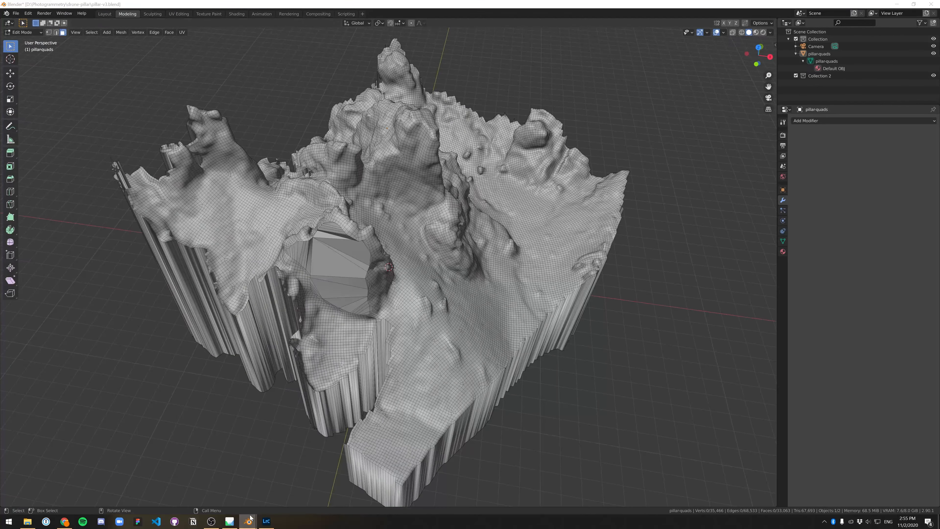
pyautogui.click(340, 486)
pyautogui.scroll(-3, 523, 360)
pyautogui.moveTo(609, 403); pyautogui.dragTo(540, 208, button='middle')
pyautogui.scroll(2, 621, 331)
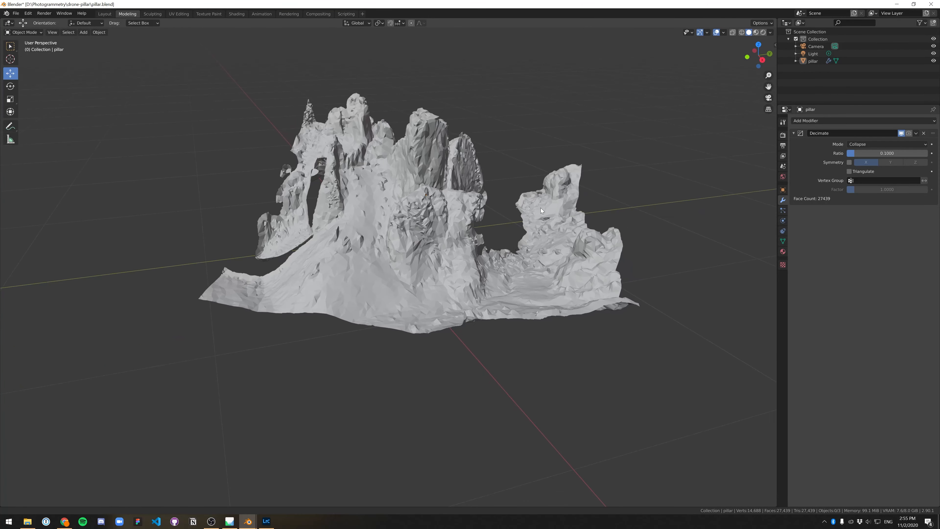
pyautogui.scroll(3, 446, 268)
pyautogui.scroll(-3, 306, 299)
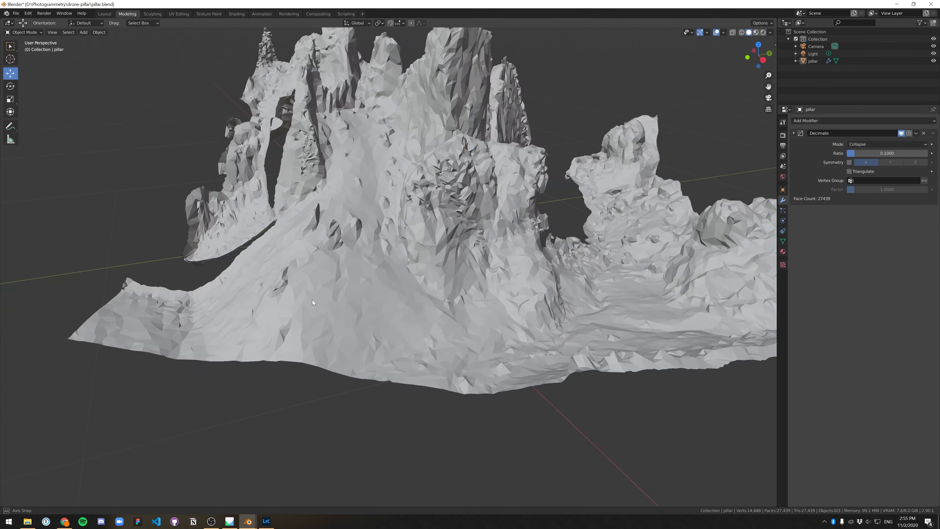
pyautogui.scroll(-2, 459, 243)
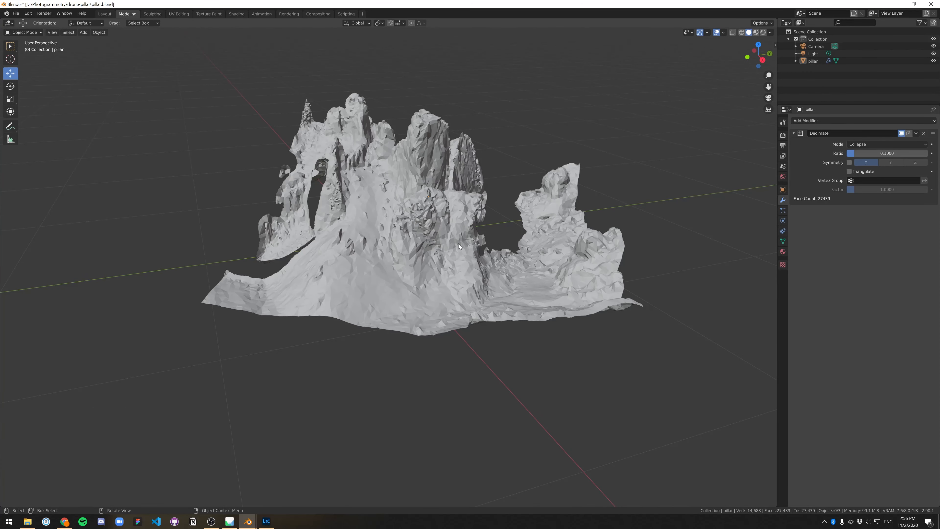
pyautogui.scroll(3, 306, 312)
pyautogui.scroll(-2, 264, 351)
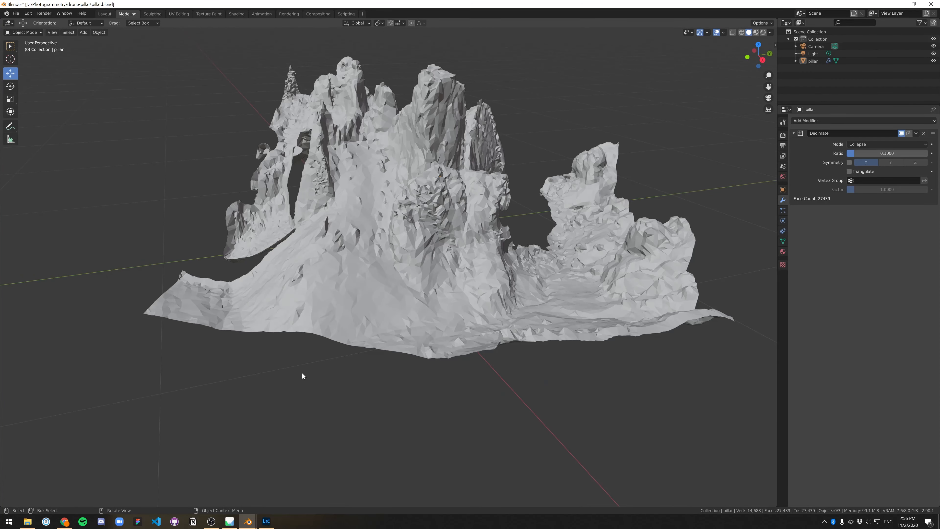
# Briefly view the pillar's full mesh in Edit Mode, return to Object Mode and select the pillar object
pyautogui.press('Tab')
pyautogui.hotkey('alt', 'a')
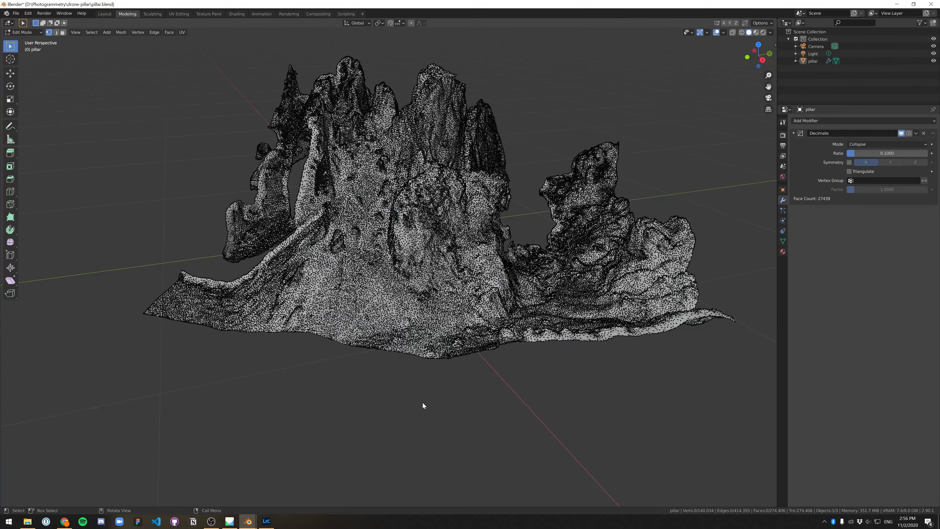
pyautogui.press('Tab')
pyautogui.moveTo(515, 413)
pyautogui.mouseDown(button='middle')
pyautogui.moveTo(554, 399)
pyautogui.moveTo(485, 351)
pyautogui.mouseUp(button='middle')
pyautogui.scroll(-3, 485, 351)
pyautogui.click(335, 273)
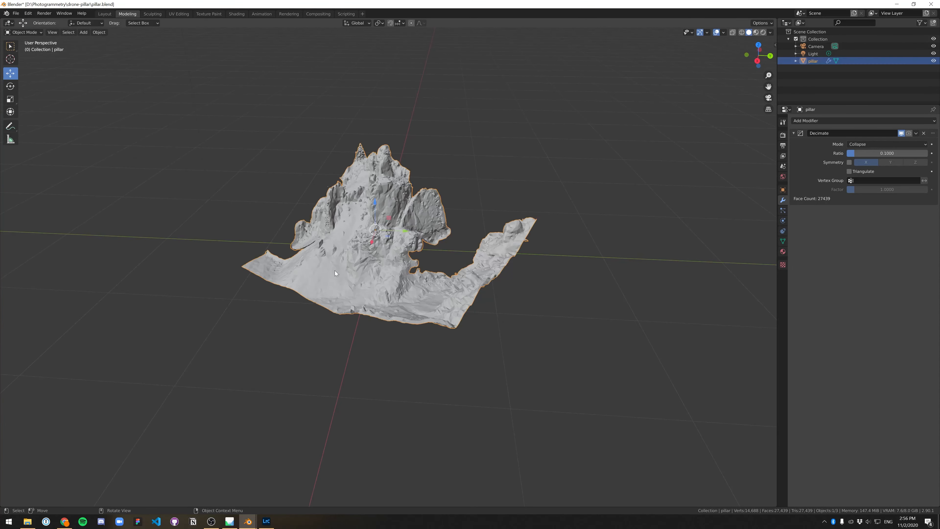
pyautogui.moveTo(348, 349); pyautogui.dragTo(524, 298, button='middle')
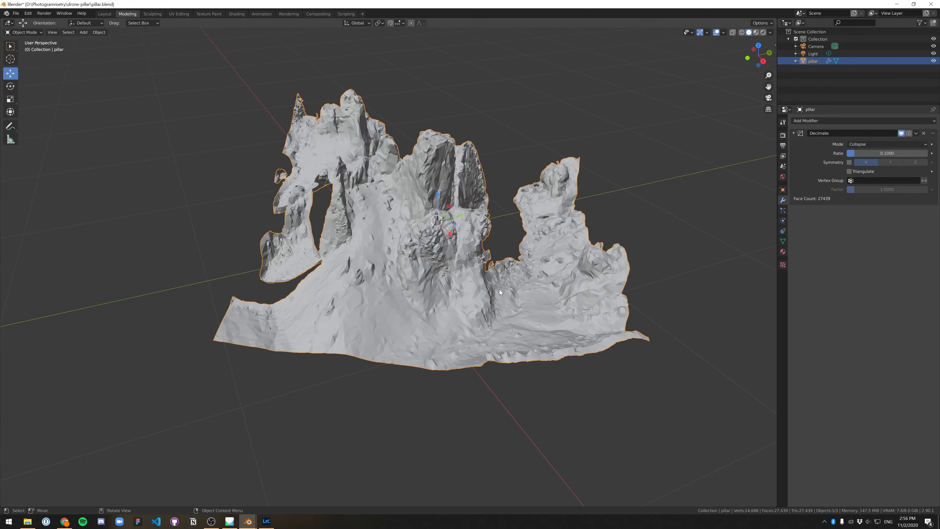
# Enter Edit Mode on the pillar and examine its triangulated vertices up close
pyautogui.press('Tab')
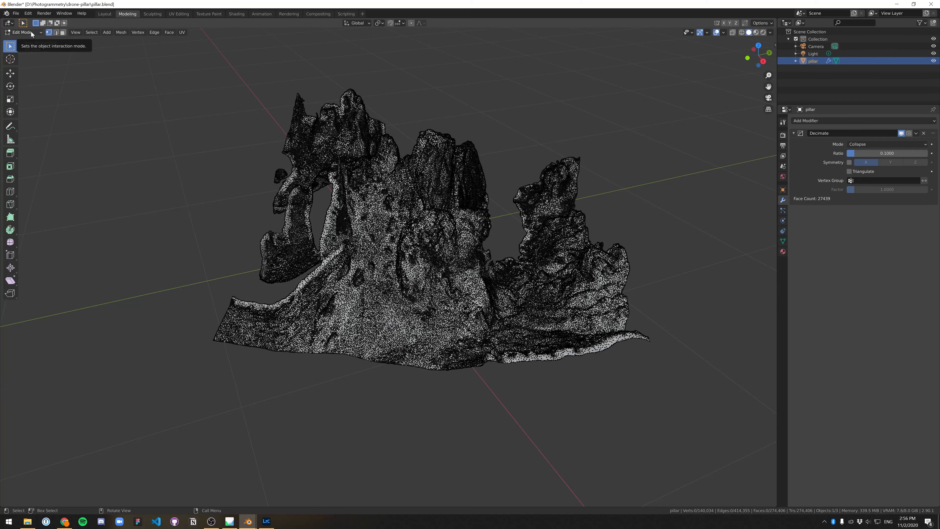
pyautogui.scroll(4, 425, 240)
pyautogui.scroll(-2, 425, 239)
pyautogui.scroll(8, 425, 240)
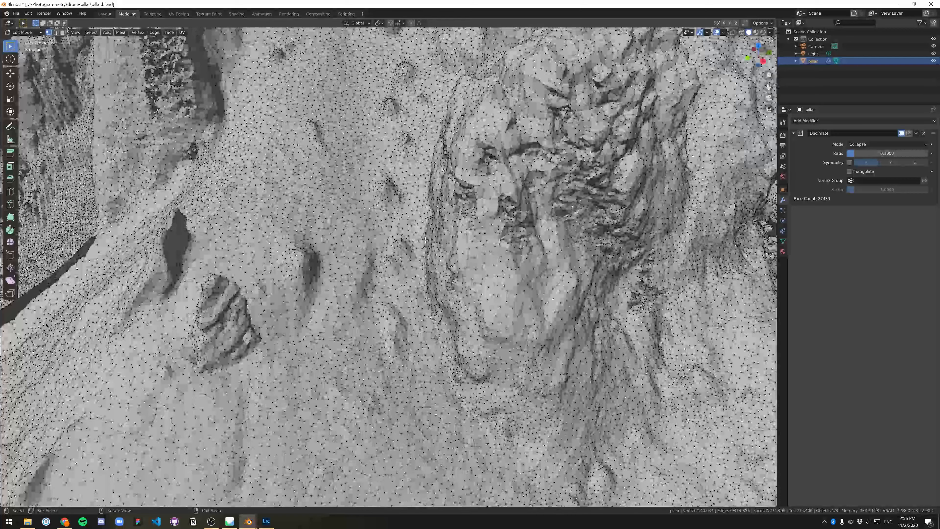
pyautogui.scroll(-8, 426, 240)
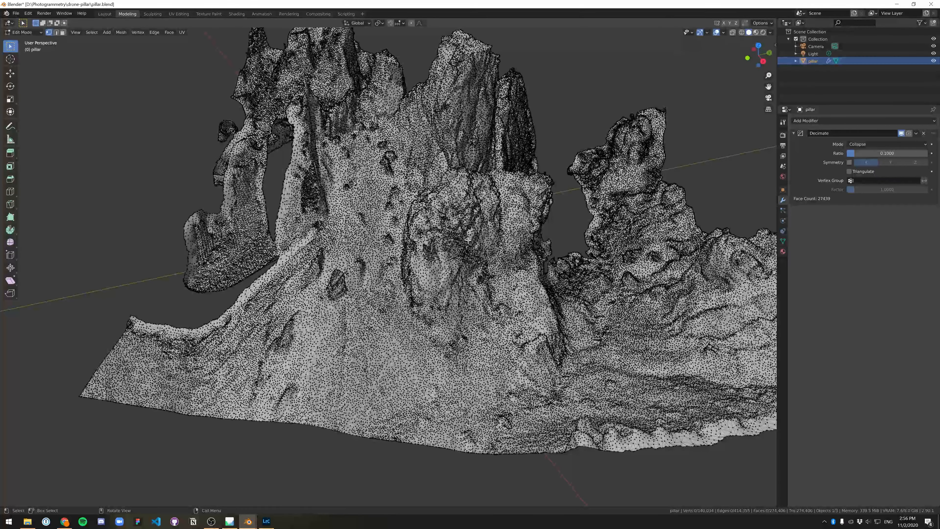
# Compare the pillar mesh in edge, face and vertex select modes, finishing in vertex select
pyautogui.press('2')
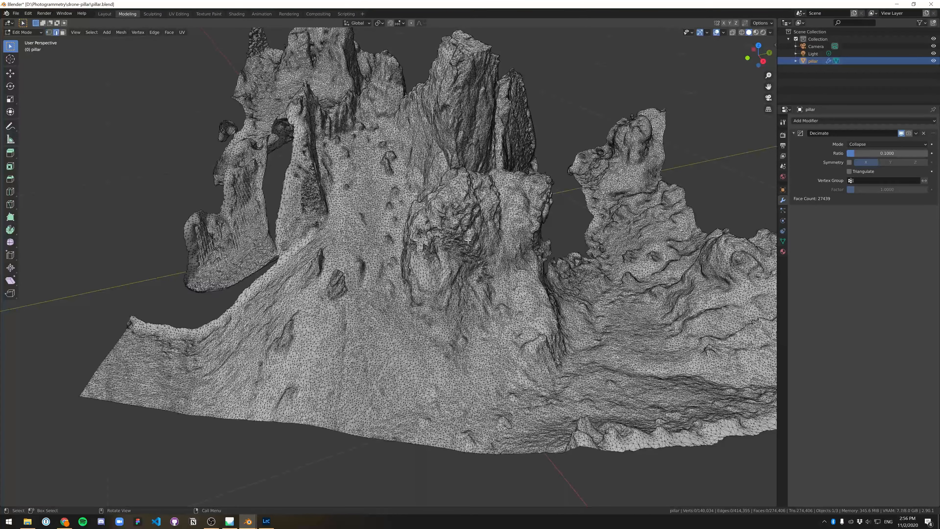
pyautogui.press('3')
pyautogui.press('1')
pyautogui.press('2')
pyautogui.press('3')
pyautogui.press('1')
pyautogui.scroll(-6, 567, 312)
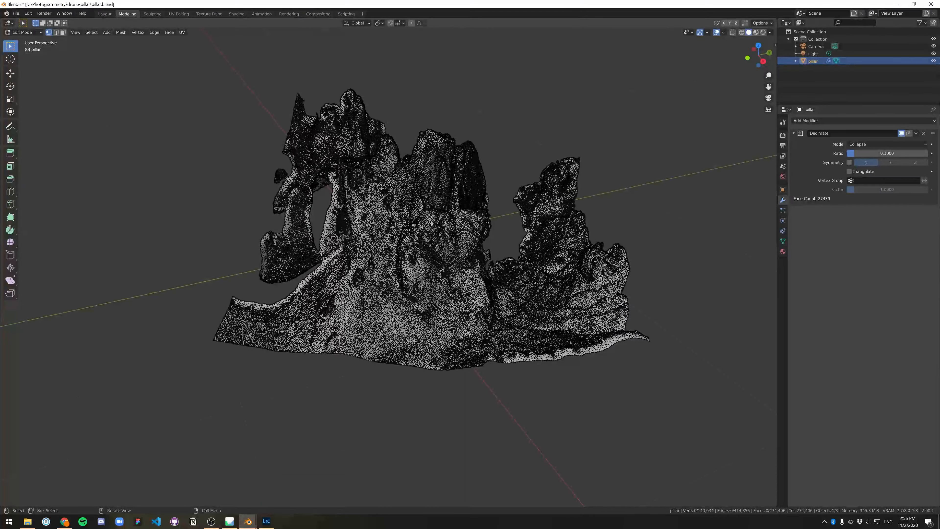
# Box-select the vertices on the pillar's lower central slope and examine the selected points up close
pyautogui.moveTo(300, 238); pyautogui.dragTo(451, 346)
pyautogui.scroll(8, 421, 315)
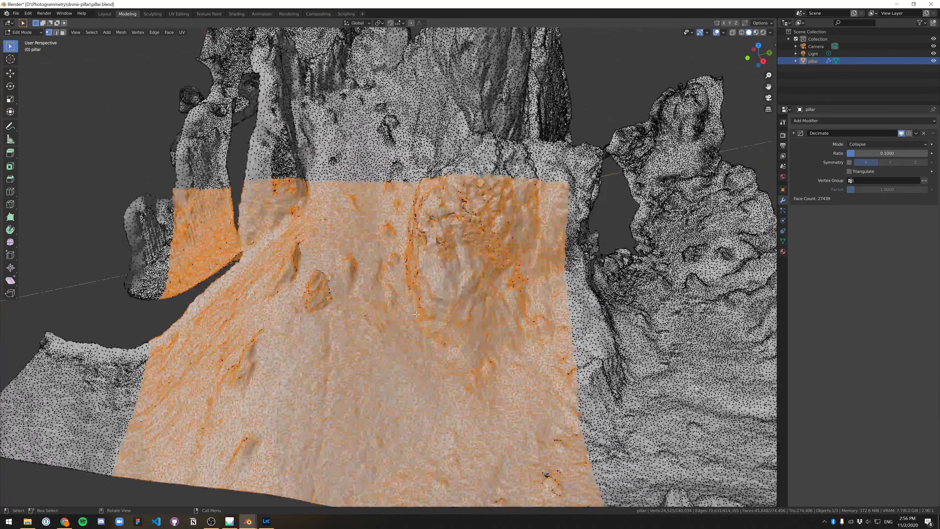
pyautogui.scroll(5, 464, 262)
pyautogui.scroll(-5, 404, 237)
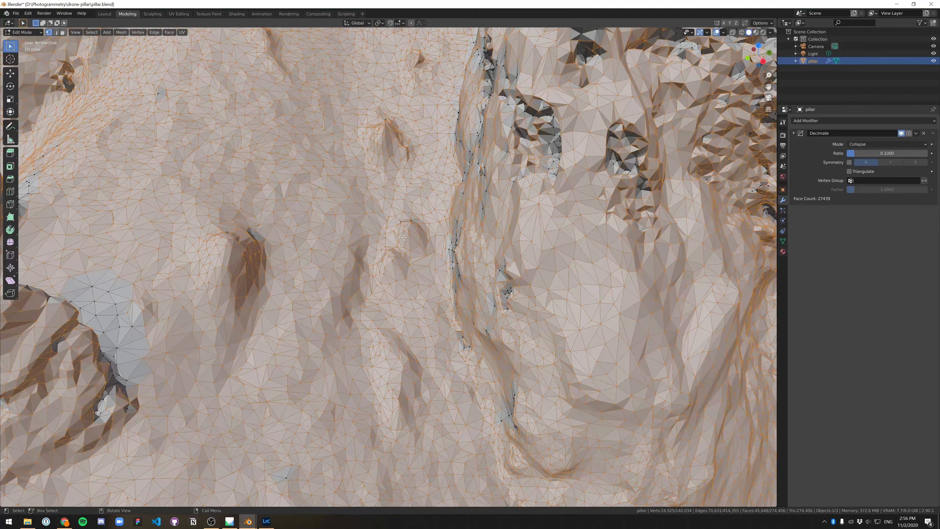
pyautogui.scroll(-8, 296, 236)
pyautogui.scroll(3, 344, 270)
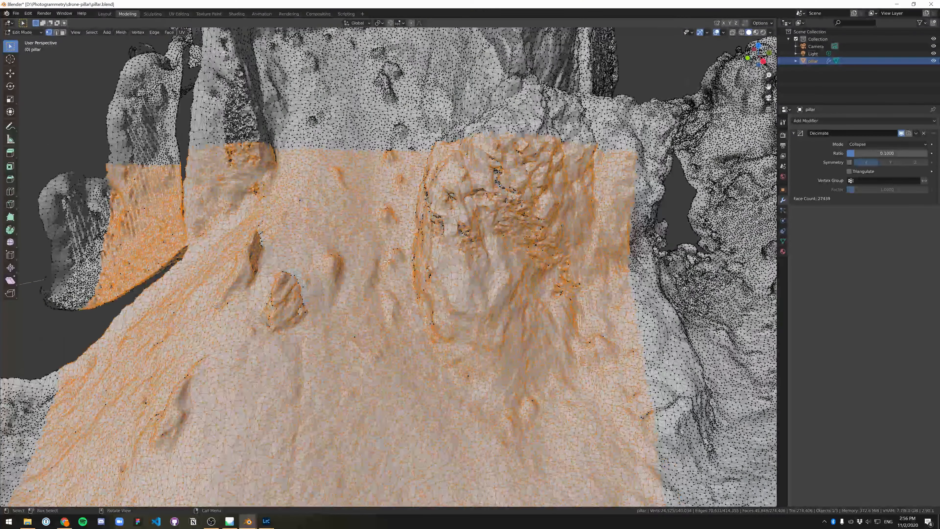
pyautogui.scroll(-1, 344, 270)
# In edge select mode, box-select a rectangular patch of edges on the lower slope, inspect it and clear the selection
pyautogui.press('2')
pyautogui.click(352, 459)
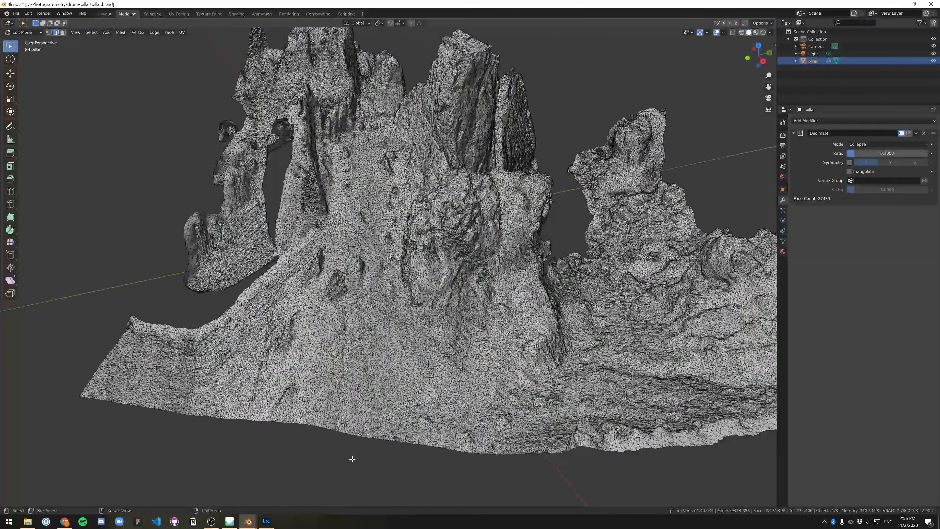
pyautogui.scroll(4, 352, 459)
pyautogui.scroll(-6, 332, 393)
pyautogui.moveTo(333, 394); pyautogui.dragTo(411, 293)
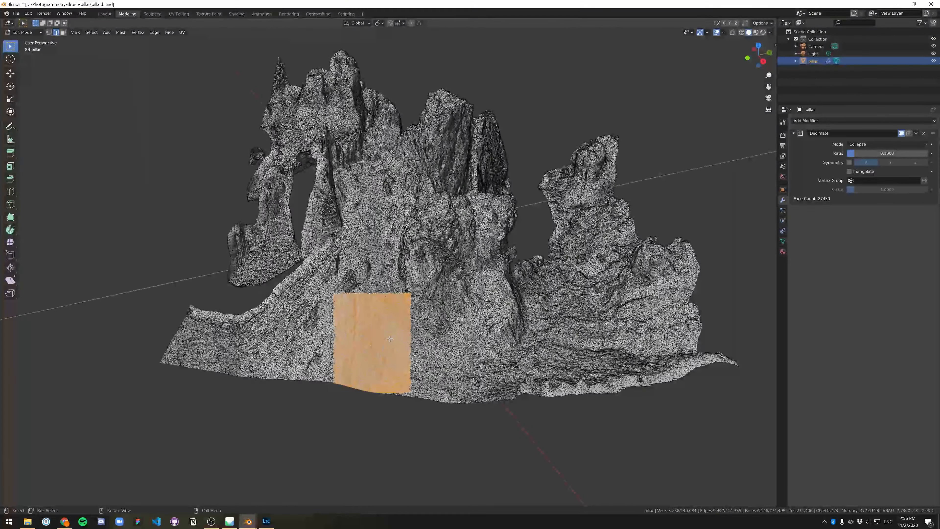
pyautogui.scroll(5, 390, 338)
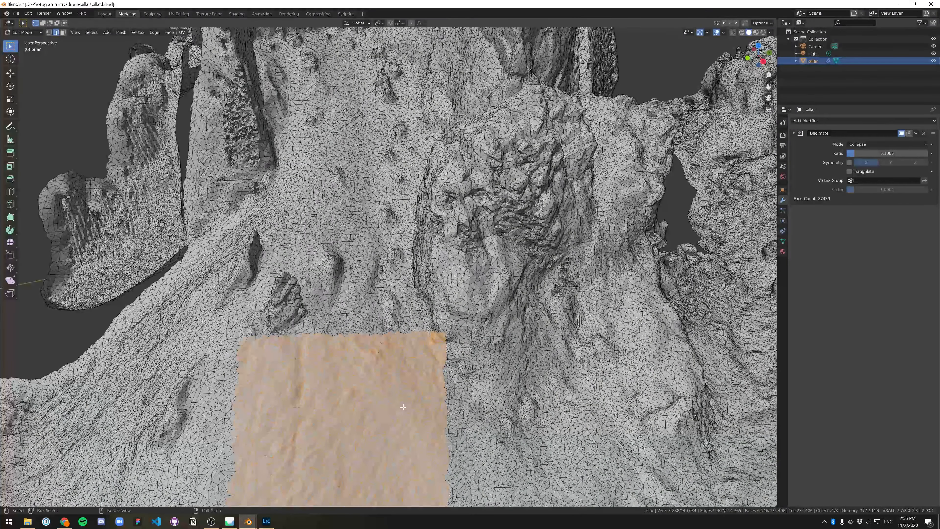
pyautogui.scroll(-7, 402, 403)
pyautogui.click(354, 481)
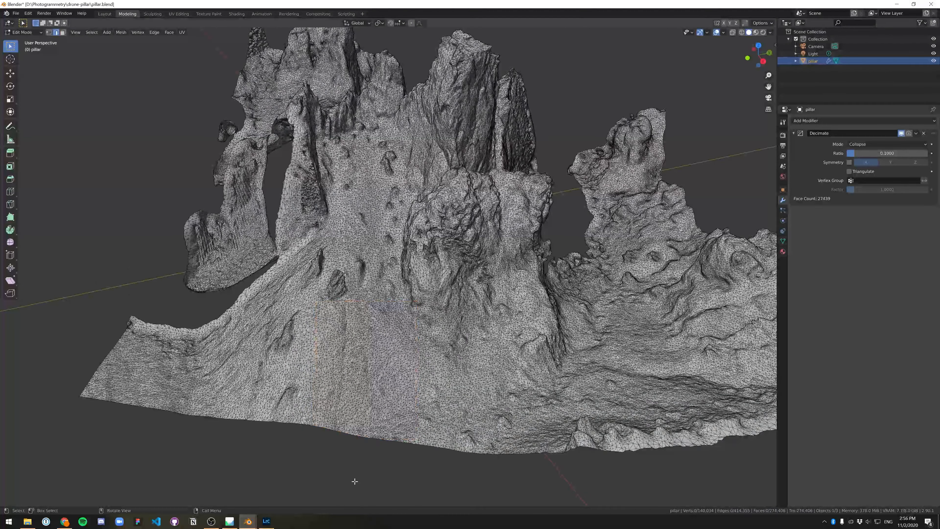
# In face select mode, box-select a patch of faces on the lower slope, inspect the triangles and clear the selection
pyautogui.press('3')
pyautogui.moveTo(315, 446); pyautogui.dragTo(435, 347)
pyautogui.scroll(5, 444, 334)
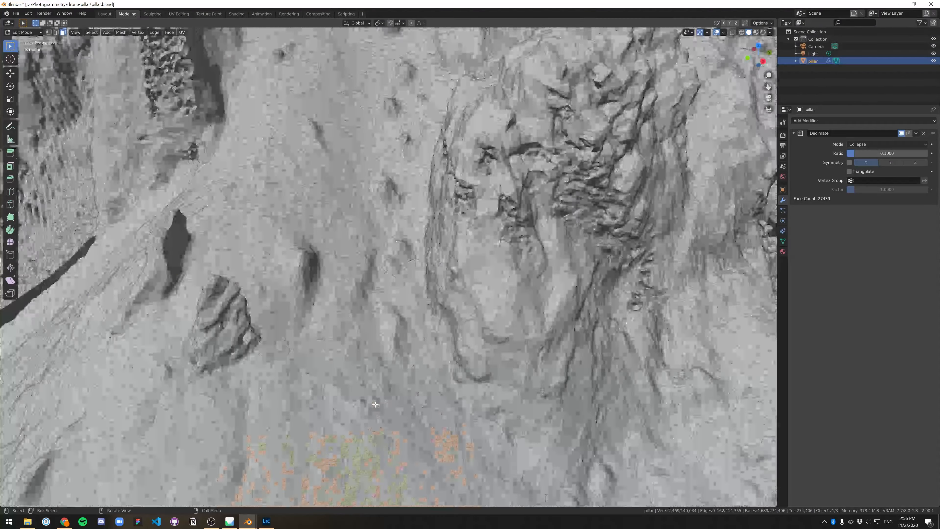
pyautogui.moveTo(458, 323)
pyautogui.keyDown('shift'); pyautogui.mouseDown(button='middle')
pyautogui.moveTo(470, 237)
pyautogui.moveTo(443, 312)
pyautogui.mouseUp(button='middle'); pyautogui.keyUp('shift')
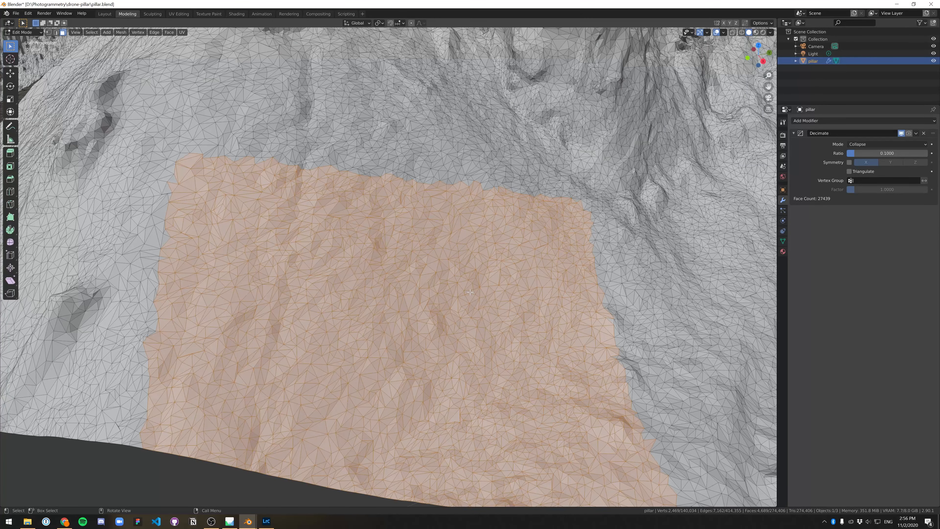
pyautogui.scroll(-10, 470, 292)
pyautogui.scroll(2, 506, 341)
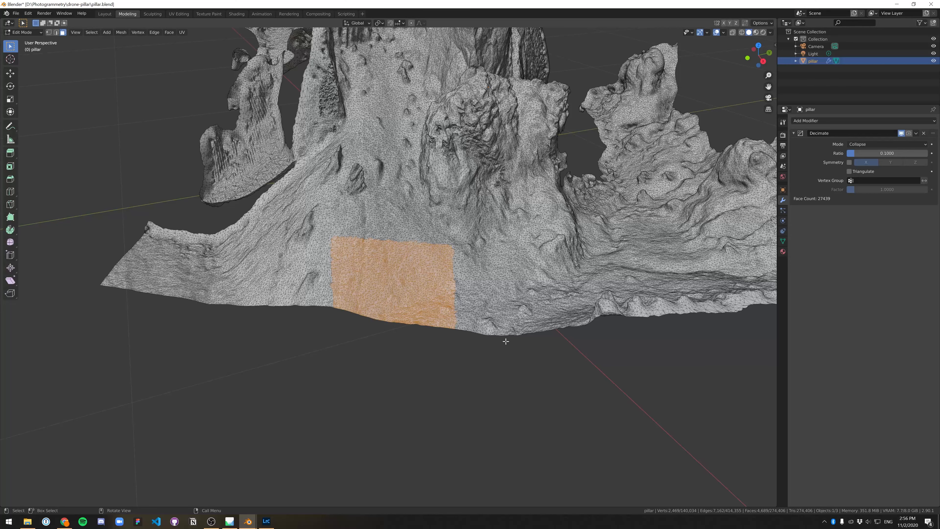
pyautogui.scroll(-3, 506, 341)
pyautogui.click(564, 330)
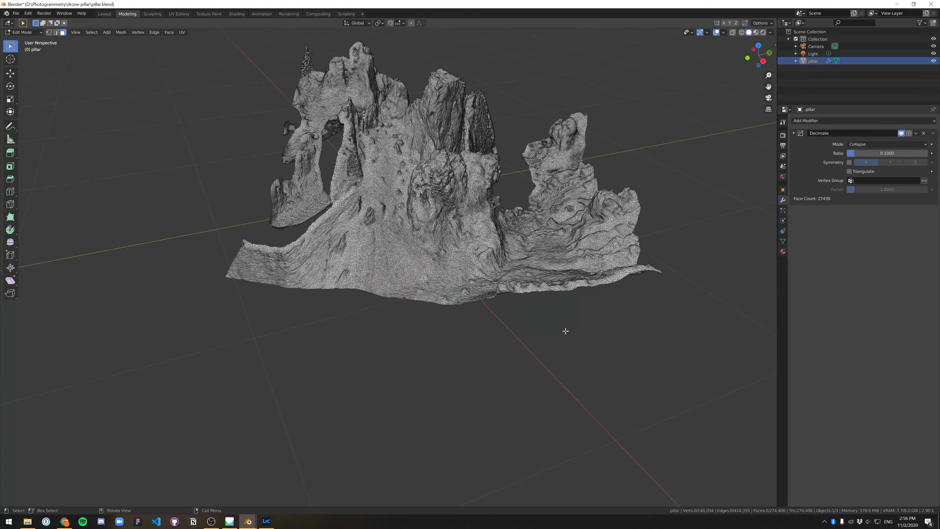
# Set the viewport shading to Wireframe and view the pillar's wire mesh up close
pyautogui.moveTo(577, 319); pyautogui.dragTo(588, 338, button='middle')
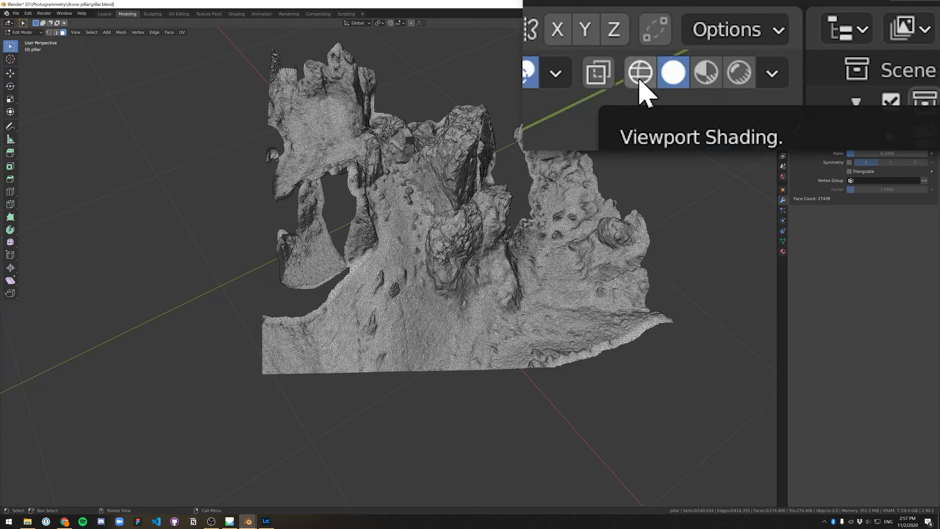
pyautogui.click(742, 33)
pyautogui.scroll(6, 405, 325)
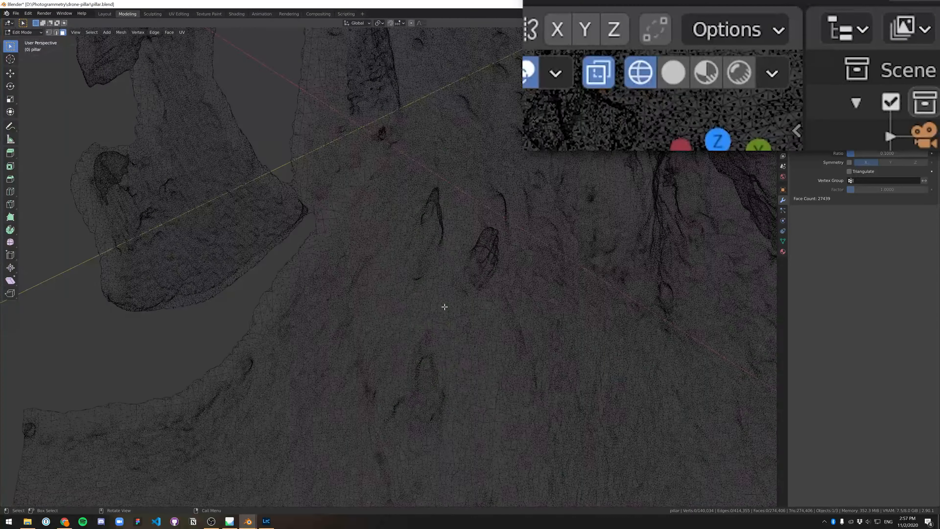
# In edge select mode, select all non-manifold edges along the pillar mesh's open boundaries
pyautogui.scroll(-4, 444, 307)
pyautogui.moveTo(442, 301); pyautogui.dragTo(500, 312, button='middle')
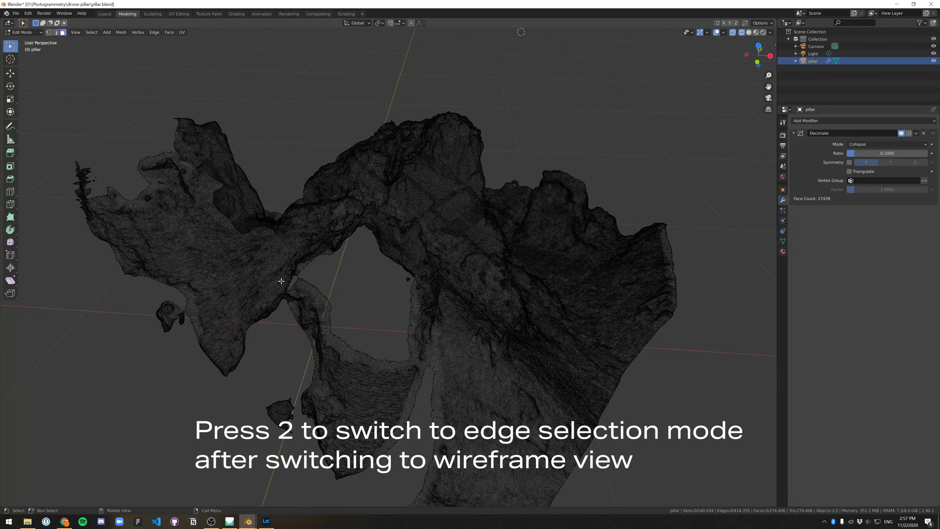
pyautogui.moveTo(281, 282); pyautogui.dragTo(472, 368, button='middle')
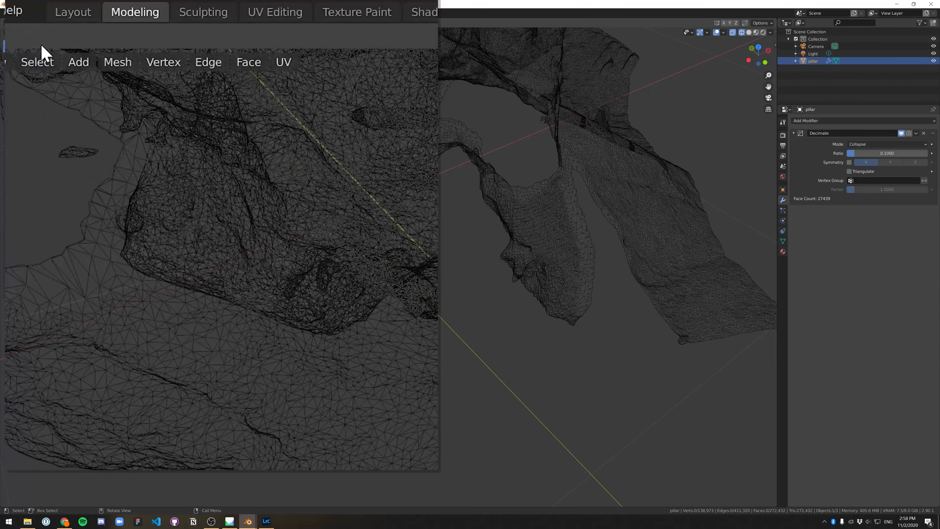
pyautogui.click(38, 64)
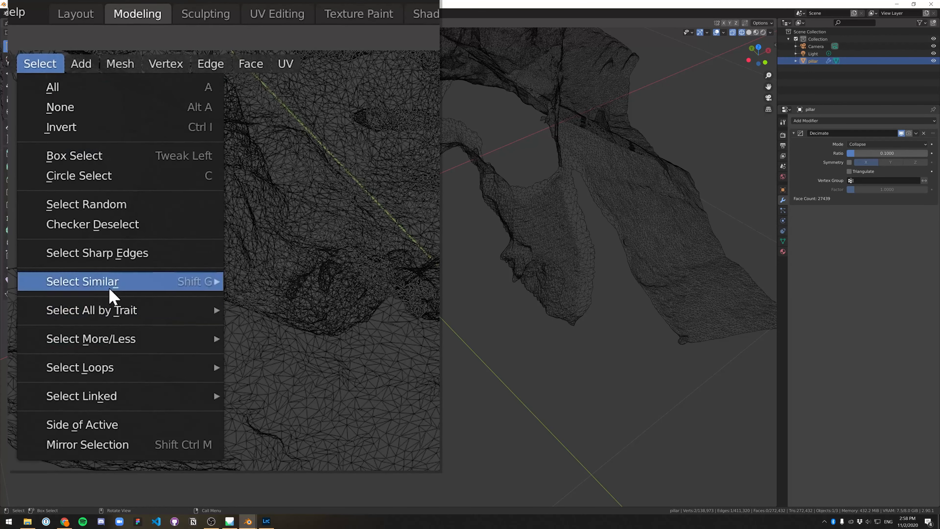
pyautogui.moveTo(110, 291)
pyautogui.moveTo(128, 320)
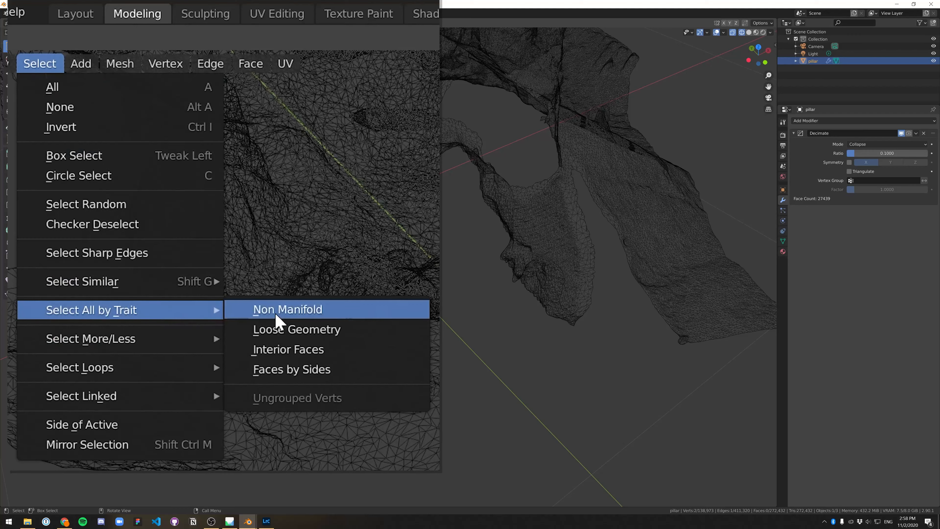
pyautogui.click(247, 315)
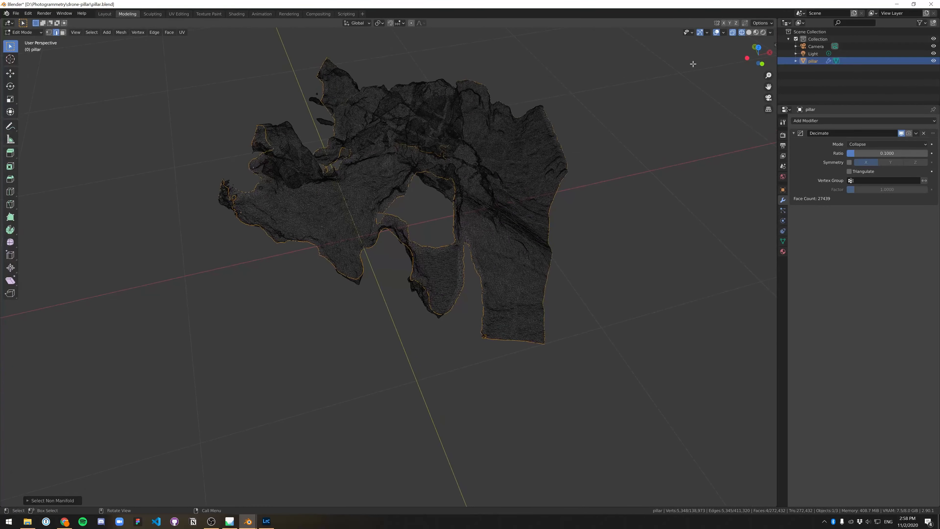
# In Solid shading, extrude the selected boundary edges straight down along the global Z axis, far below the terrain
pyautogui.click(749, 33)
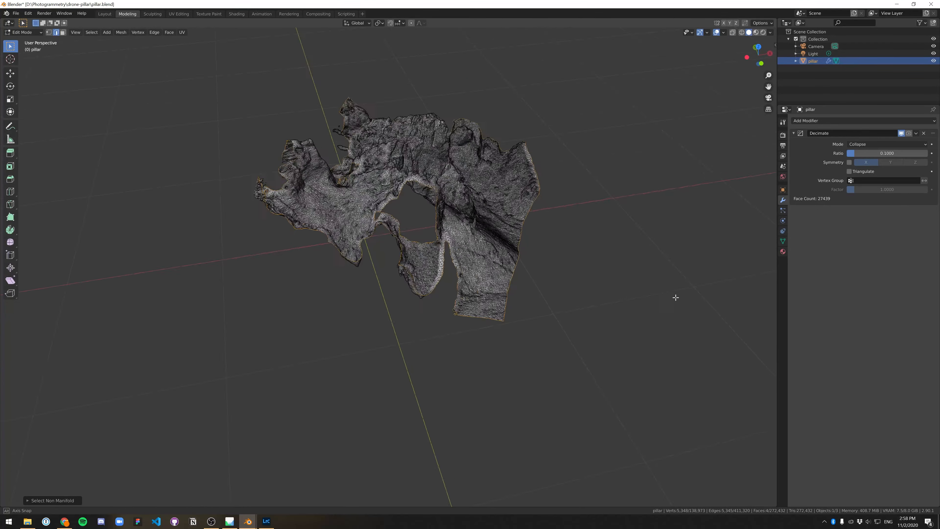
pyautogui.moveTo(676, 296)
pyautogui.mouseDown(button='middle')
pyautogui.moveTo(633, 263)
pyautogui.moveTo(555, 339)
pyautogui.mouseUp(button='middle')
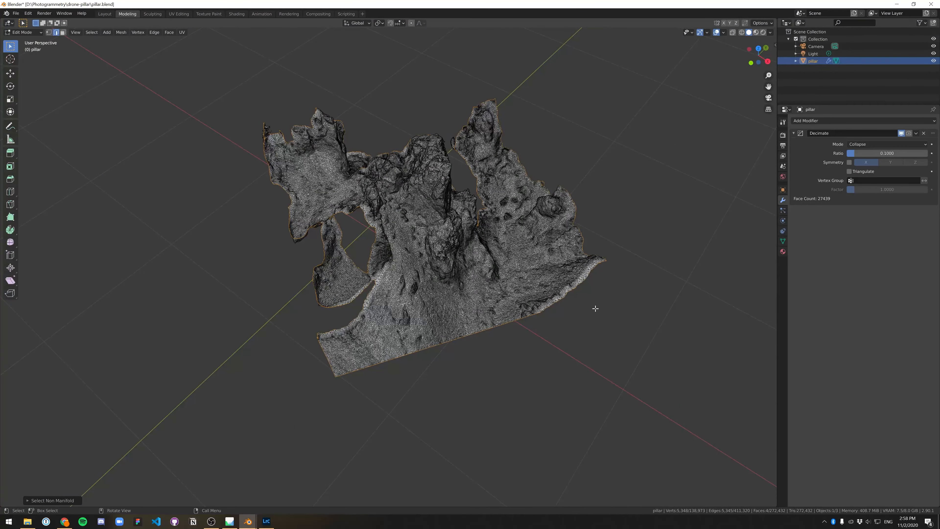
pyautogui.moveTo(595, 308); pyautogui.dragTo(610, 281, button='middle')
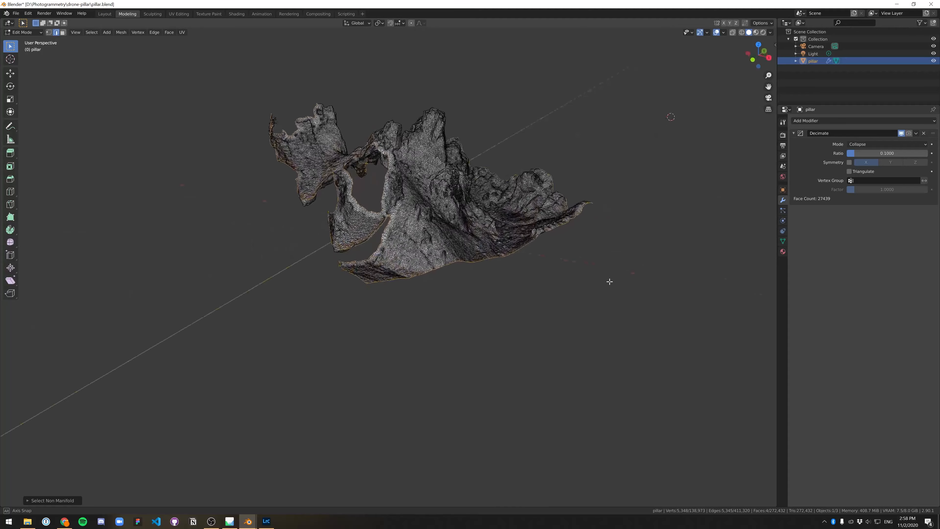
pyautogui.press('e')
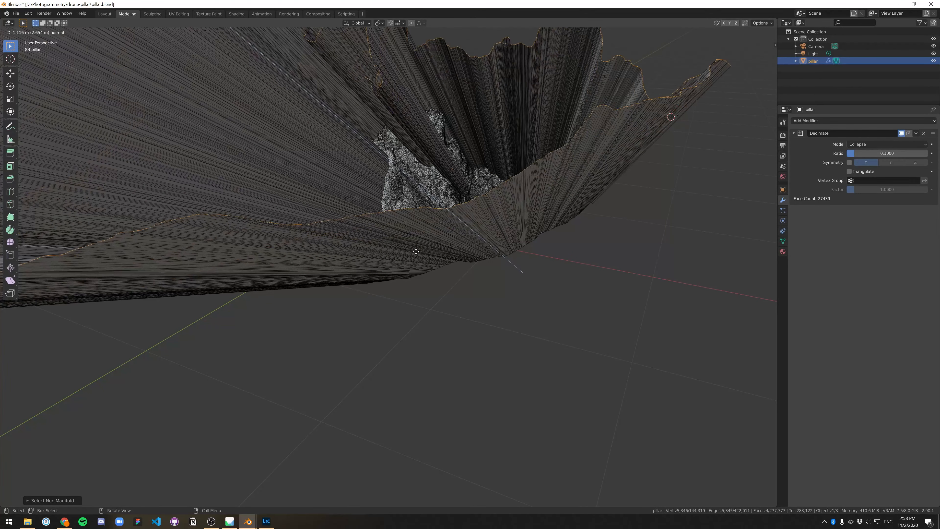
pyautogui.press('z')
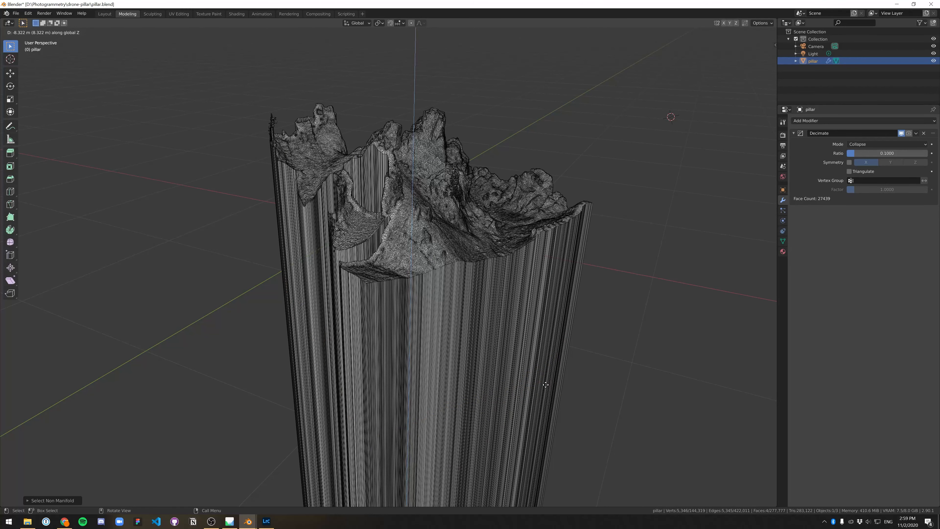
pyautogui.click(576, 415)
pyautogui.scroll(-8, 491, 387)
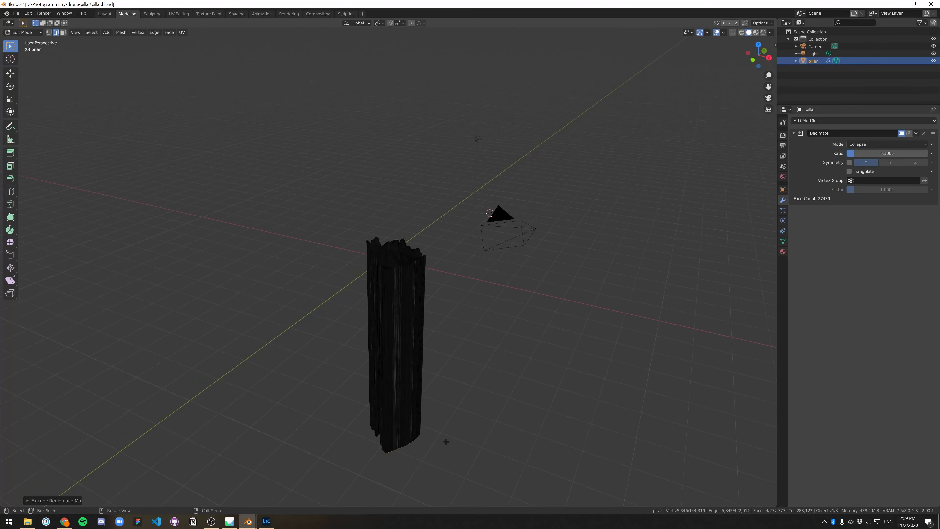
pyautogui.moveTo(479, 411); pyautogui.dragTo(422, 311, button='middle')
pyautogui.scroll(6, 423, 259)
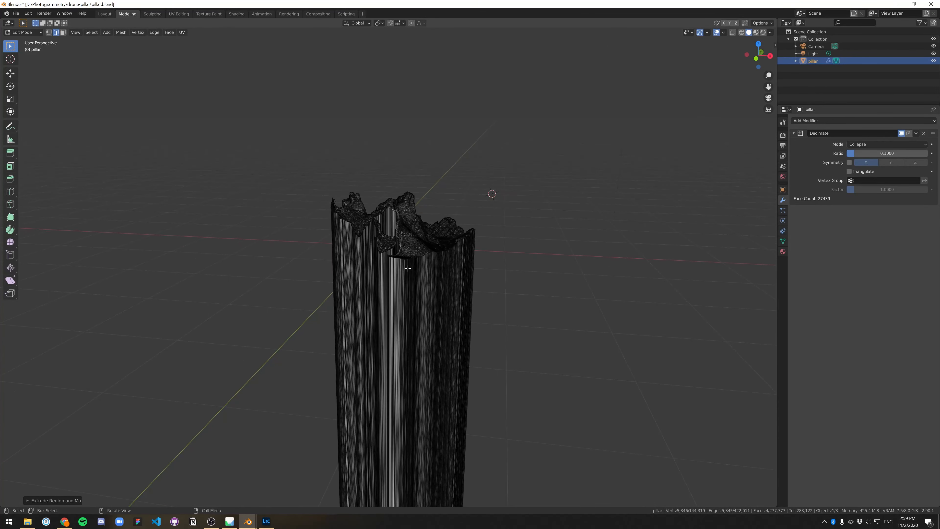
pyautogui.moveTo(424, 260); pyautogui.dragTo(459, 280, button='middle')
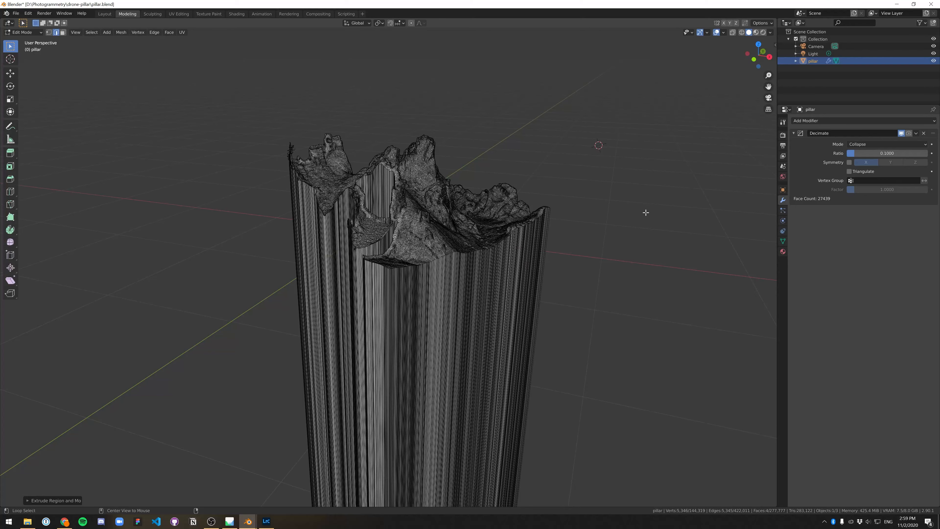
# Align the view to Front Orthographic and set the viewport shading to Wireframe
pyautogui.keyDown('alt'); pyautogui.moveTo(646, 212); pyautogui.dragTo(612, 310, button='middle'); pyautogui.keyUp('alt')
pyautogui.keyDown('alt'); pyautogui.moveTo(533, 389); pyautogui.dragTo(528, 355, button='middle'); pyautogui.keyUp('alt')
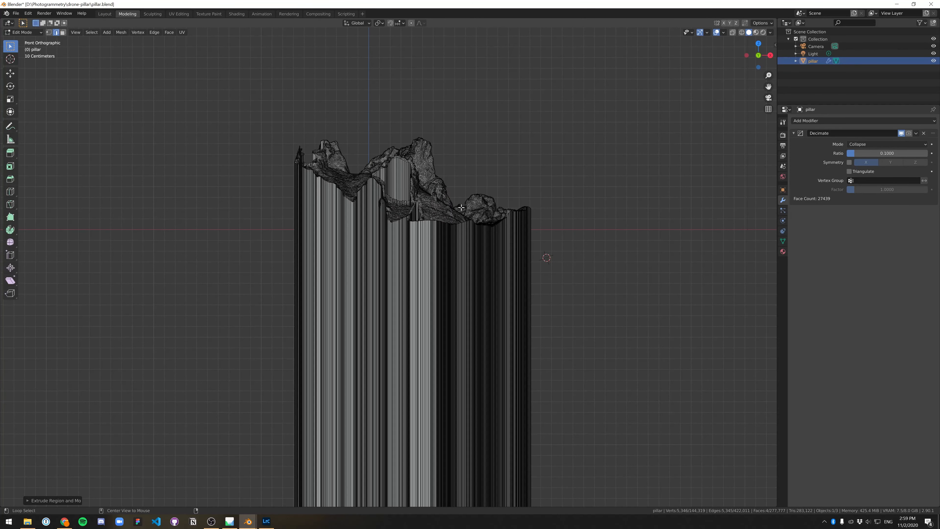
pyautogui.click(758, 55)
pyautogui.click(758, 55)
pyautogui.click(97, 33)
pyautogui.moveTo(76, 32)
pyautogui.click(742, 33)
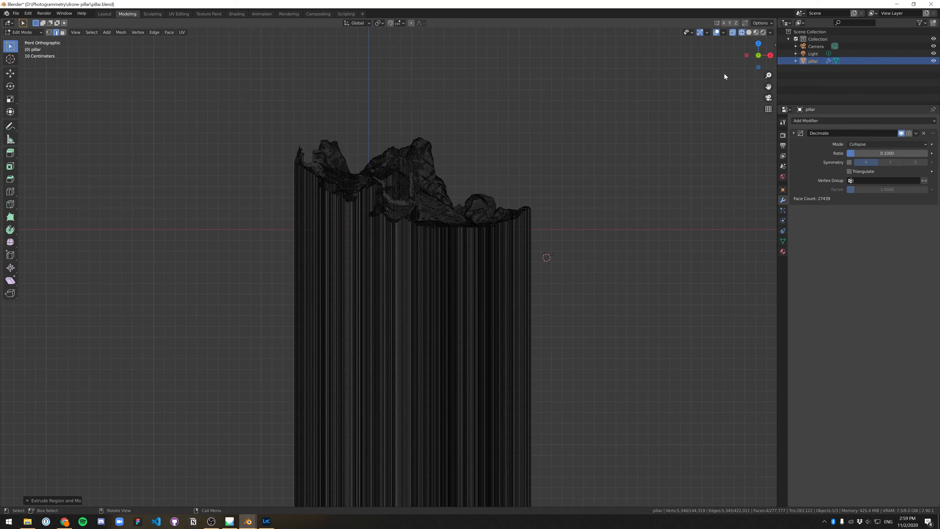
# Select the whole mesh and bisect it with a horizontal cut across its full width, just below the terrain
pyautogui.press('a')
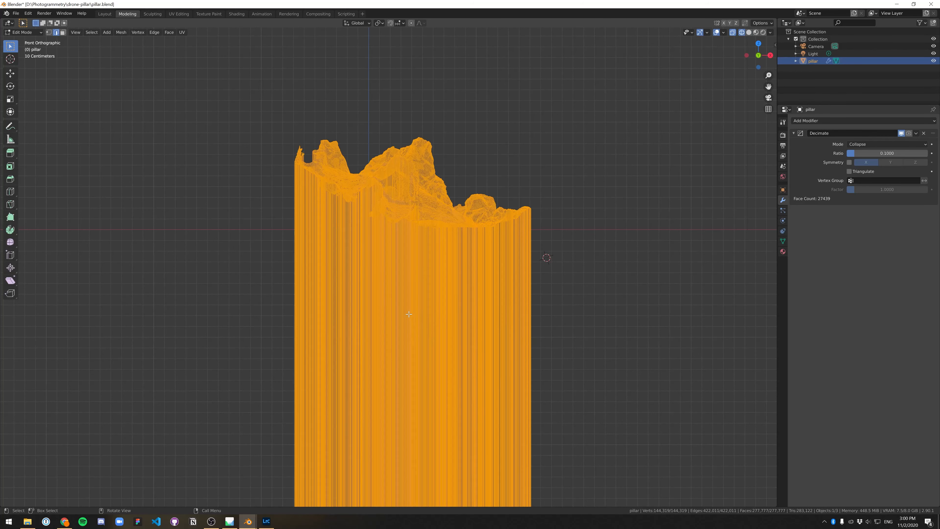
pyautogui.rightClick(398, 273)
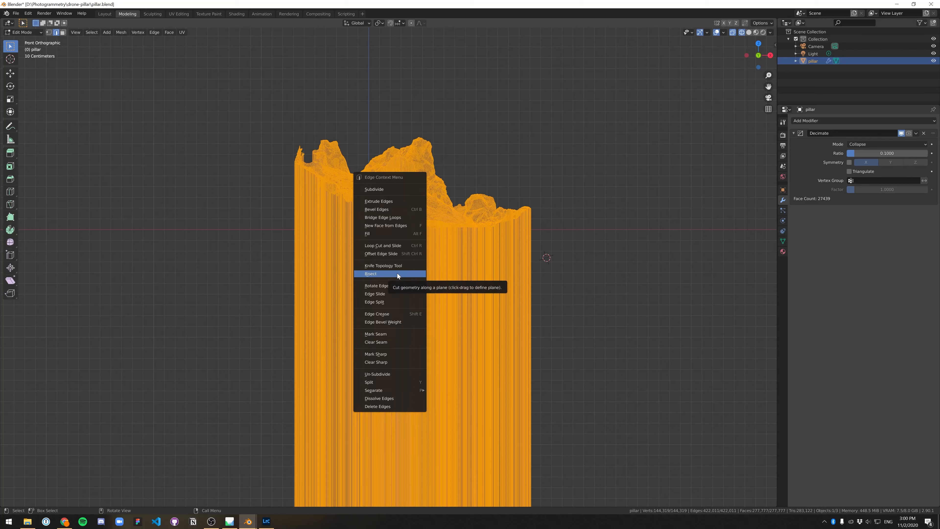
pyautogui.click(397, 273)
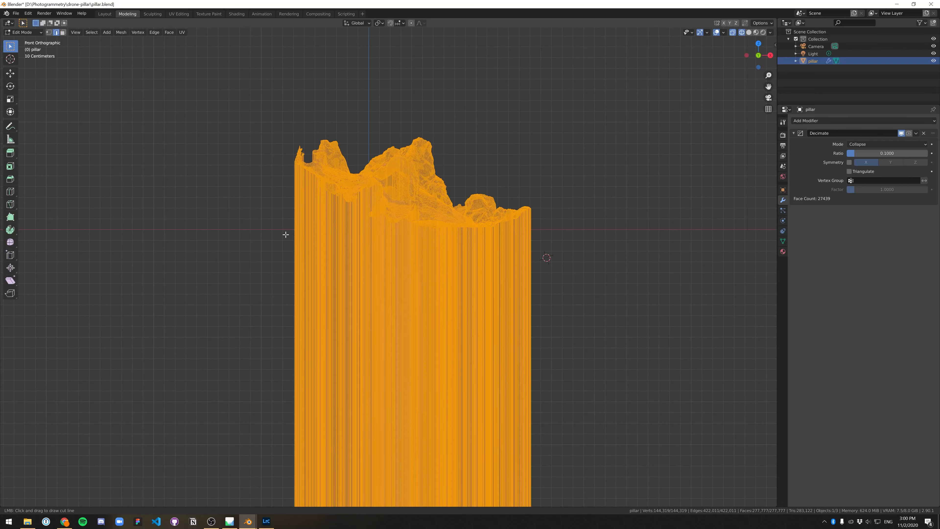
pyautogui.moveTo(286, 235); pyautogui.dragTo(556, 235)
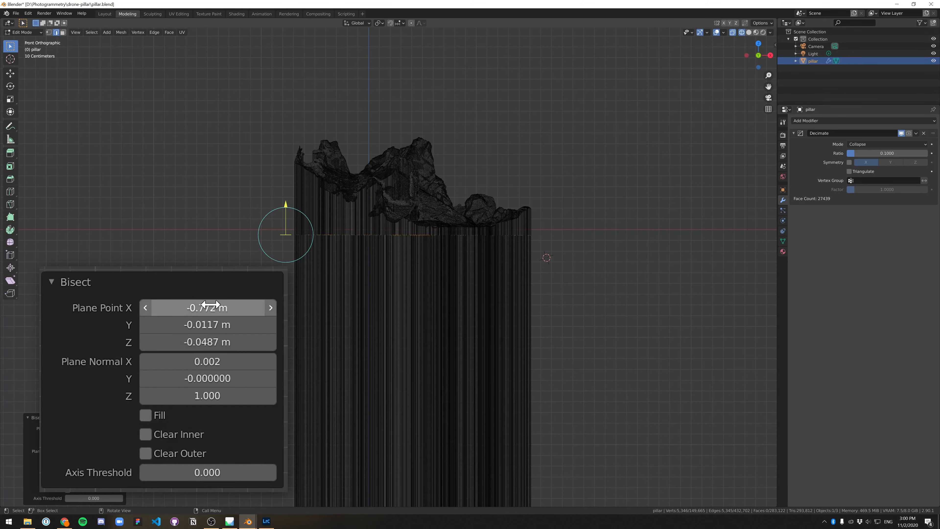
# Set the Bisect plane point to 0 m in X, Y and Z
pyautogui.click(86, 429)
pyautogui.write('0')
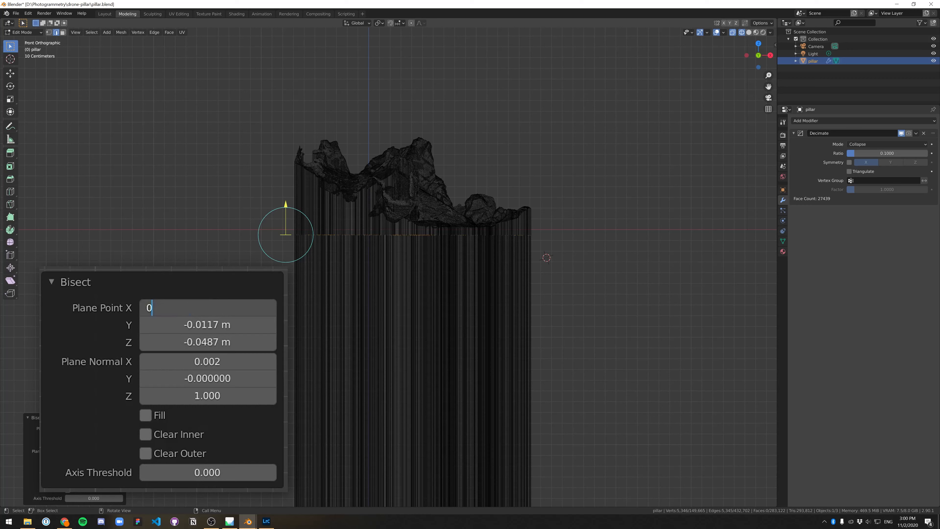
pyautogui.press('Tab')
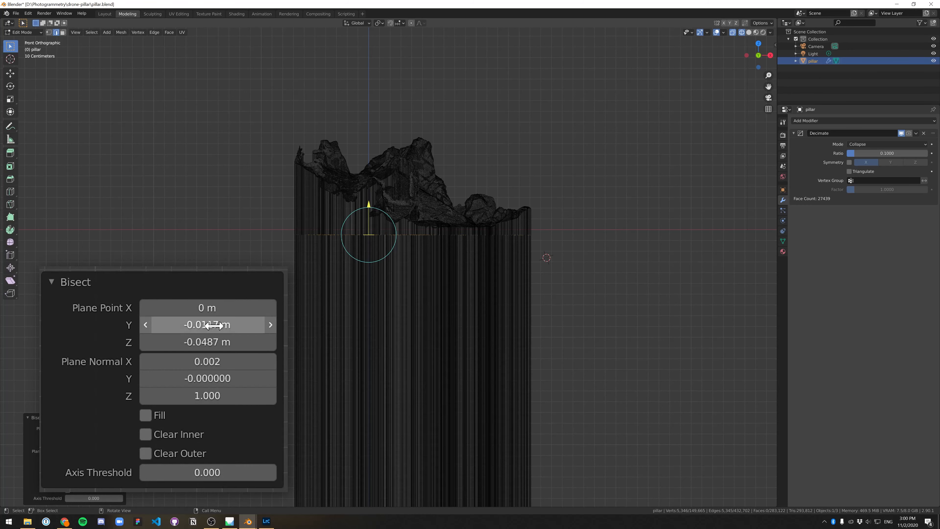
pyautogui.write('0')
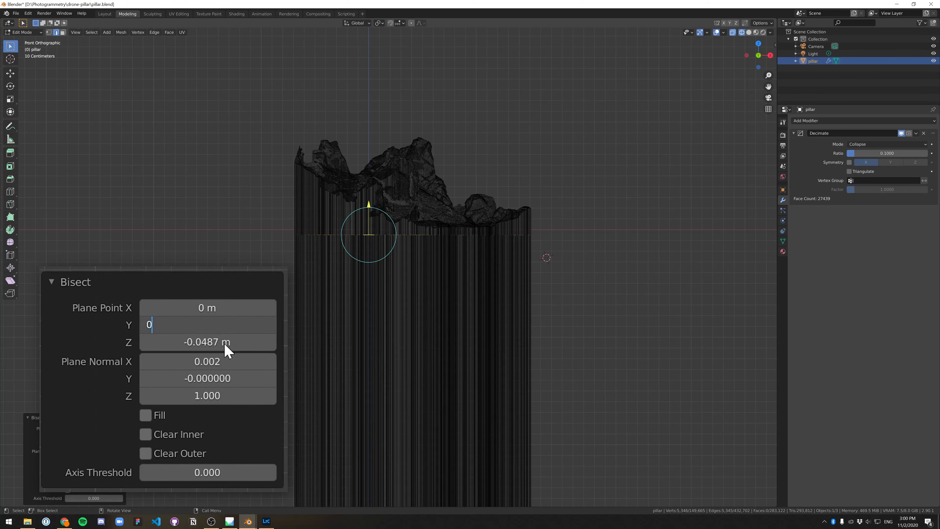
pyautogui.press('Tab')
pyautogui.write('0')
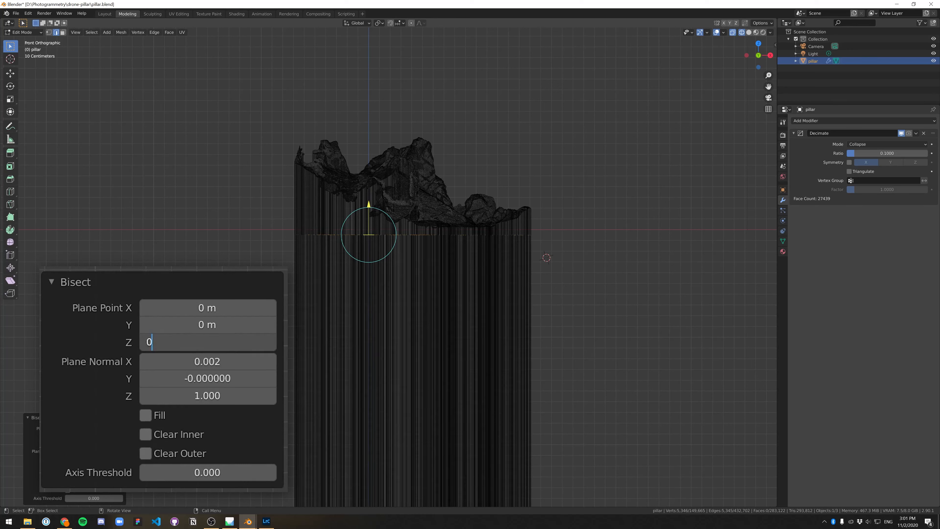
pyautogui.press('Return')
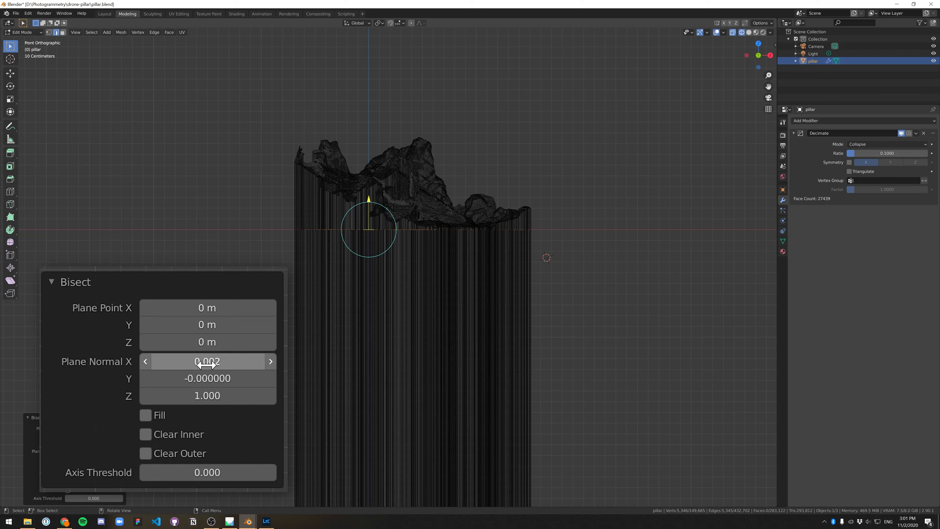
# Set the Bisect plane normal's X and Y components to 0 so the cut is perfectly horizontal
pyautogui.click(206, 365)
pyautogui.write('0')
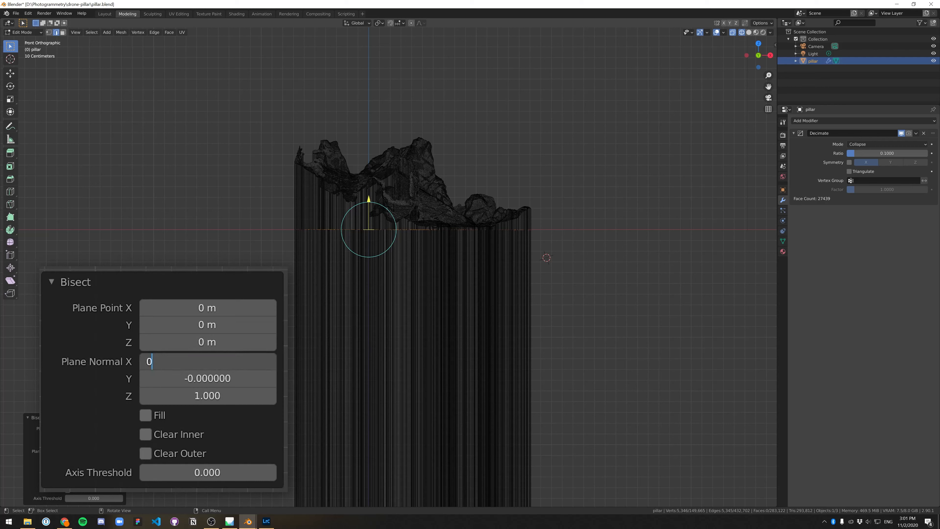
pyautogui.click(200, 382)
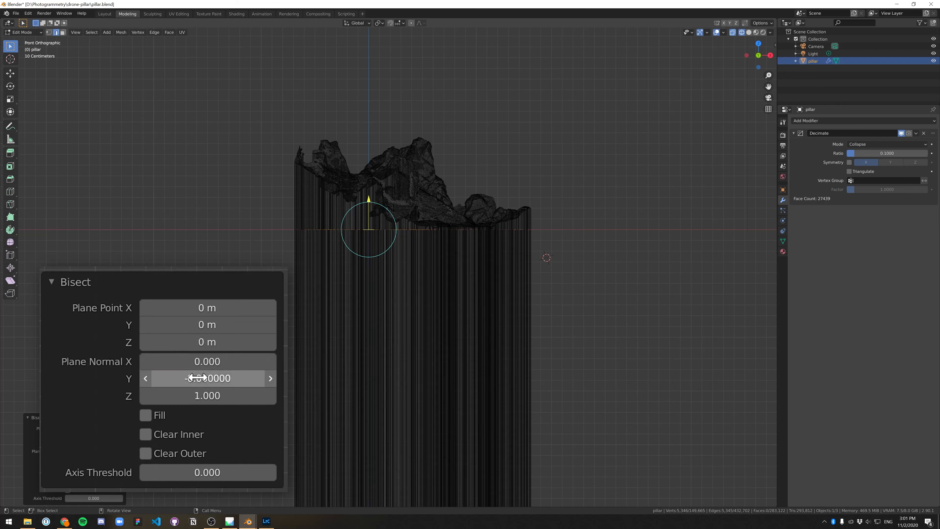
pyautogui.write('0')
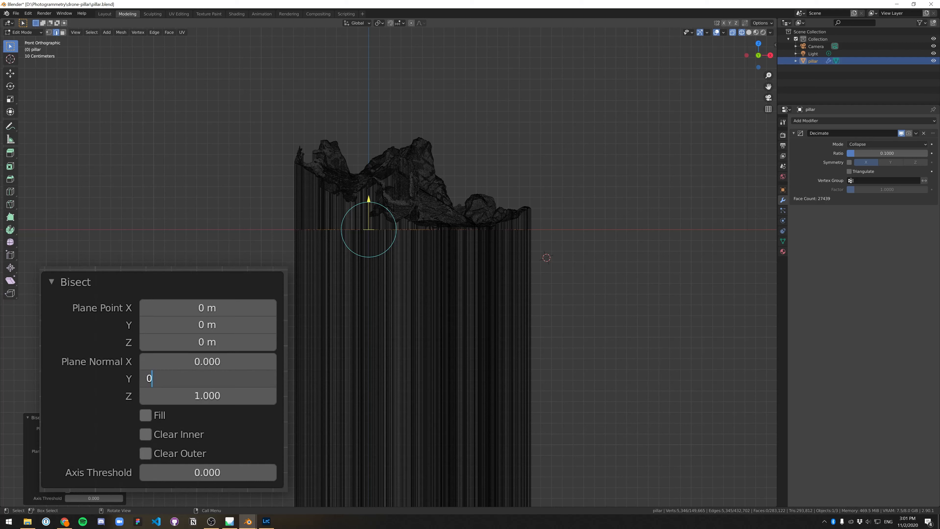
pyautogui.press('Return')
# Clear the selection, box-select the extruded walls below the cut in Wireframe and examine the selection from underneath
pyautogui.hotkey('alt', 'a')
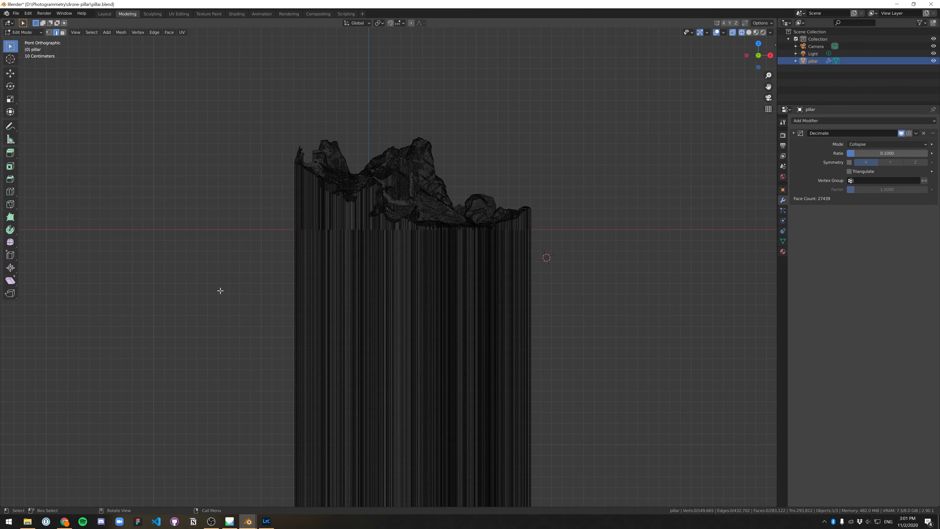
pyautogui.moveTo(220, 290); pyautogui.dragTo(625, 377)
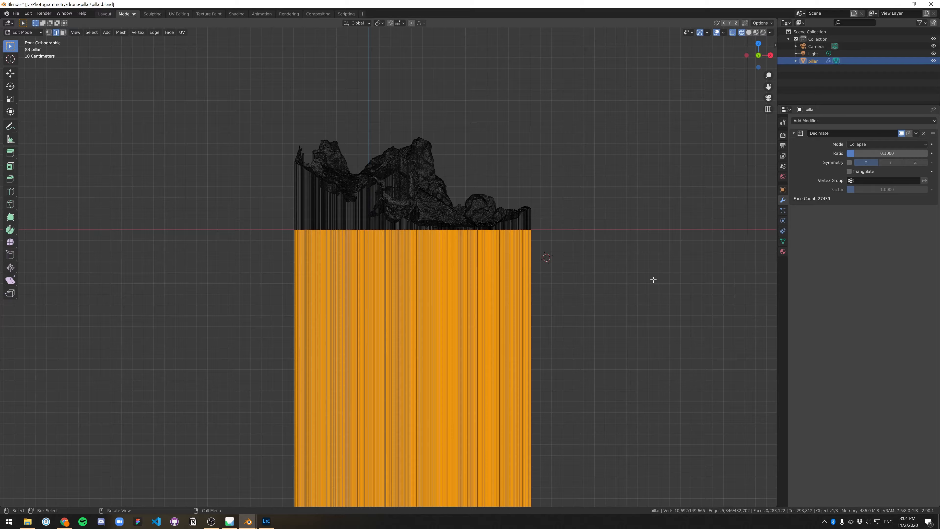
pyautogui.moveTo(650, 275)
pyautogui.mouseDown(button='middle')
pyautogui.moveTo(581, 287)
pyautogui.moveTo(658, 275)
pyautogui.moveTo(735, 56)
pyautogui.mouseUp(button='middle')
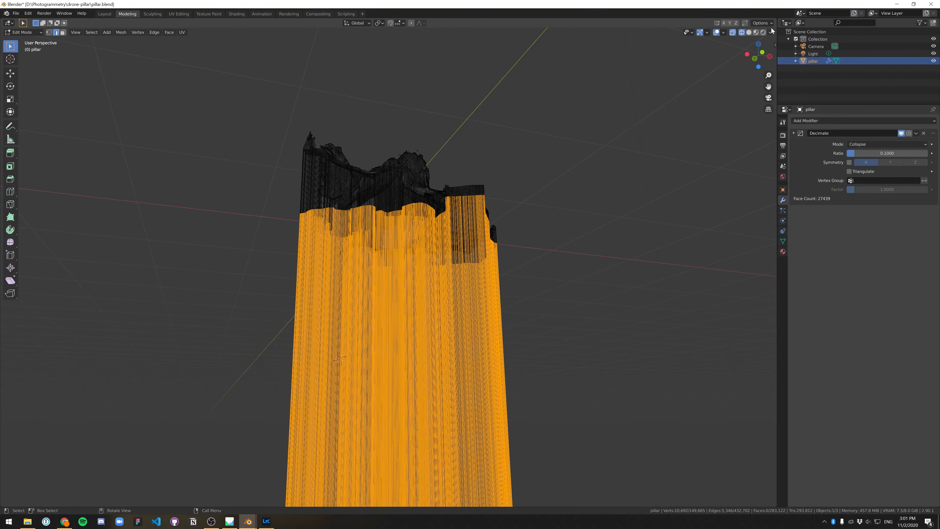
# In Solid shading, clear the selection, box-select the lower walls again and check which edges the selection reaches
pyautogui.click(749, 33)
pyautogui.hotkey('alt', 'a')
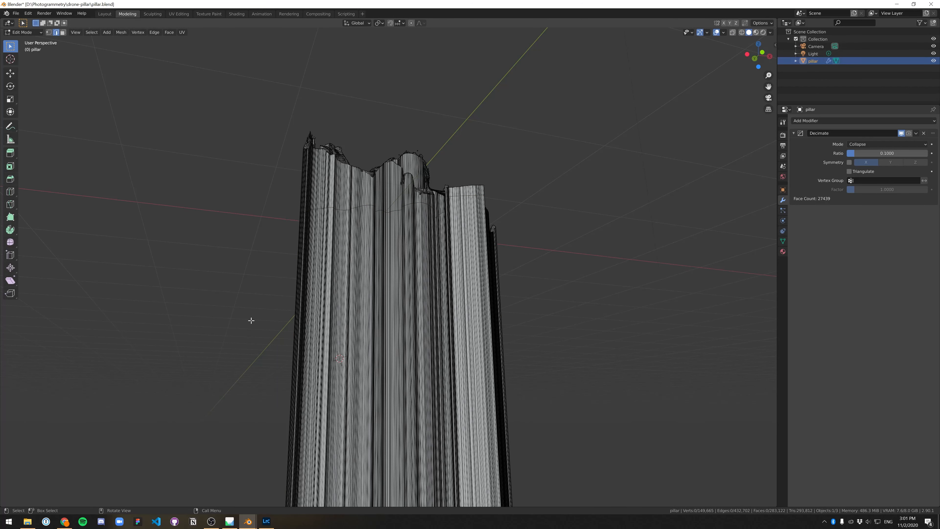
pyautogui.moveTo(216, 295); pyautogui.dragTo(611, 390)
pyautogui.moveTo(594, 308); pyautogui.dragTo(590, 353, button='middle')
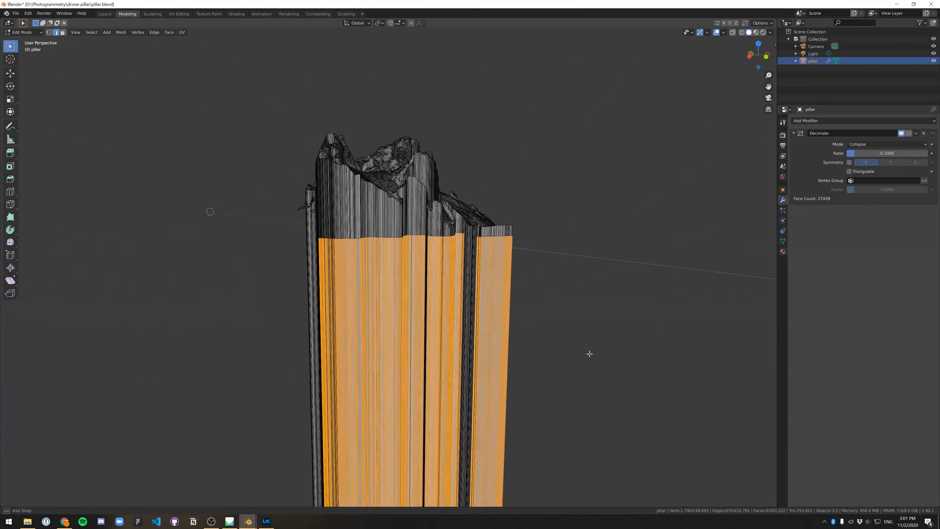
# Return to Wireframe in front view, box-select the extruded walls below the cut and delete their edges
pyautogui.click(742, 31)
pyautogui.moveTo(596, 297)
pyautogui.mouseDown(button='middle')
pyautogui.moveTo(582, 285)
pyautogui.moveTo(573, 292)
pyautogui.moveTo(599, 340)
pyautogui.moveTo(573, 326)
pyautogui.moveTo(549, 258)
pyautogui.mouseUp(button='middle')
pyautogui.moveTo(210, 288); pyautogui.dragTo(675, 348)
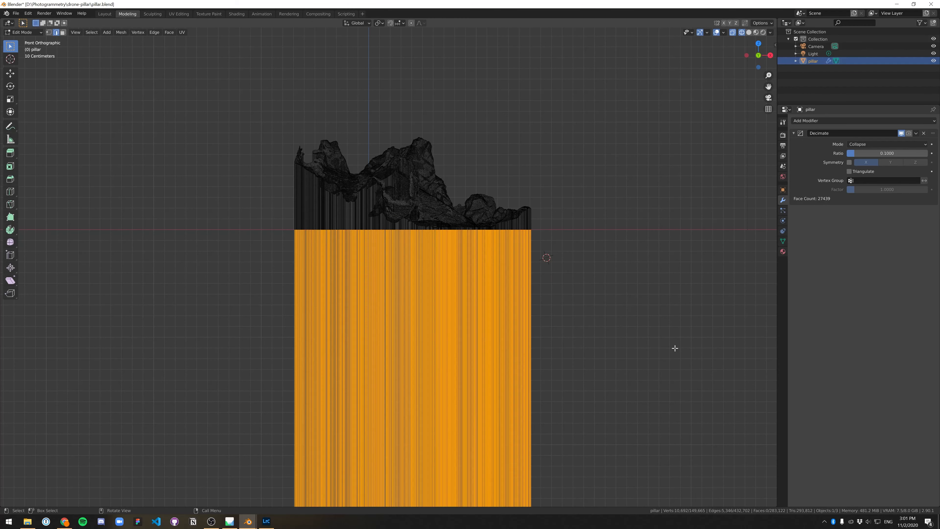
pyautogui.press('x')
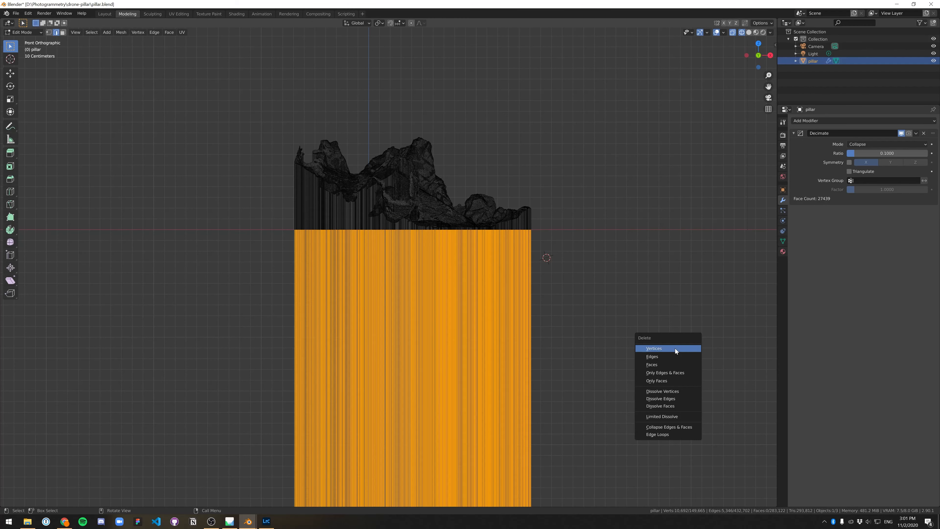
pyautogui.click(665, 356)
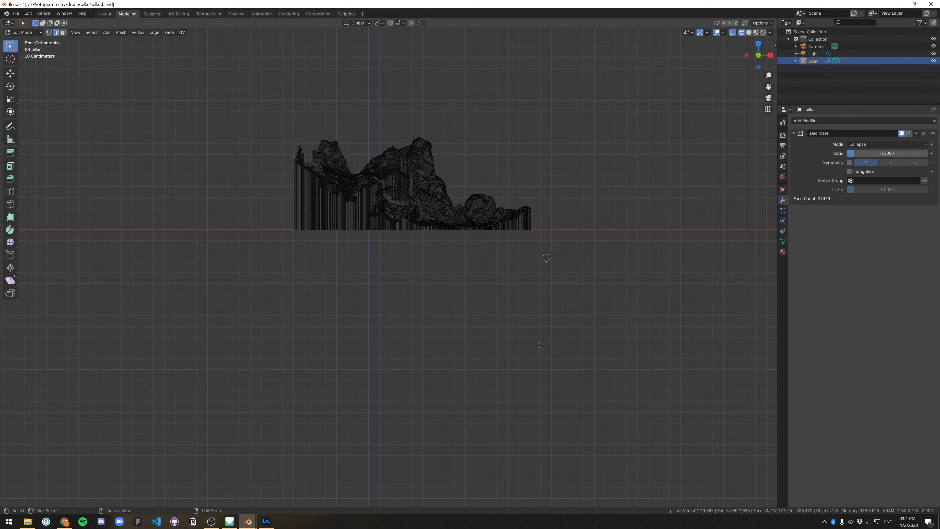
# Box-select the leftover extruded outline far below the flat-cut model and delete it
pyautogui.scroll(-11, 540, 352)
pyautogui.scroll(2, 526, 431)
pyautogui.keyDown('shift'); pyautogui.moveTo(384, 476); pyautogui.dragTo(407, 413, button='middle'); pyautogui.keyUp('shift')
pyautogui.scroll(1, 407, 413)
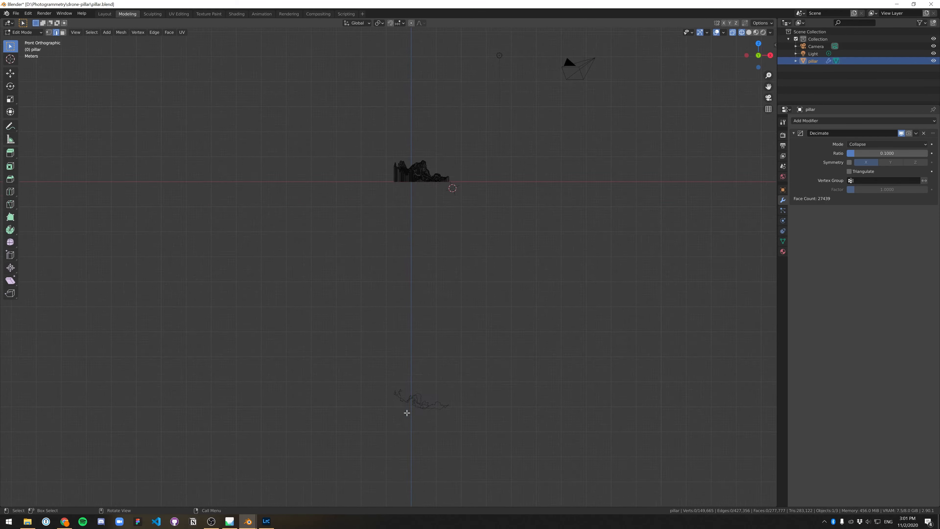
pyautogui.scroll(3, 502, 359)
pyautogui.keyDown('shift'); pyautogui.scroll(-3, 573, 399); pyautogui.keyUp('shift')
pyautogui.moveTo(352, 274); pyautogui.dragTo(654, 411)
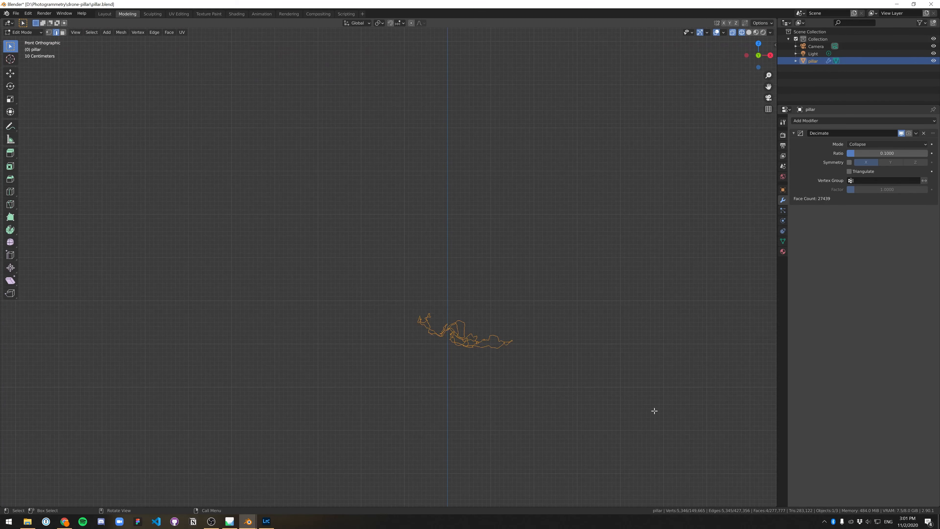
pyautogui.press('x')
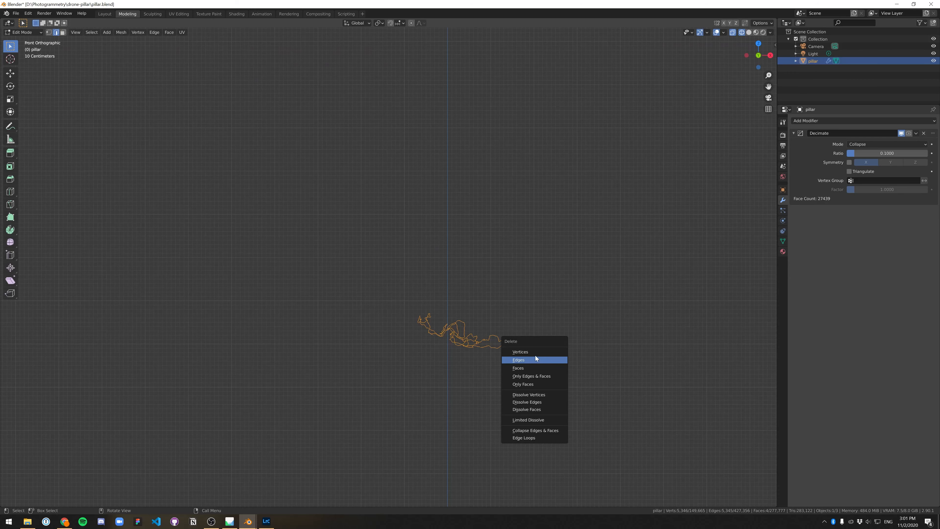
pyautogui.click(534, 355)
# Switch the viewport to Solid shading and view the model's open base from underneath
pyautogui.scroll(-6, 524, 149)
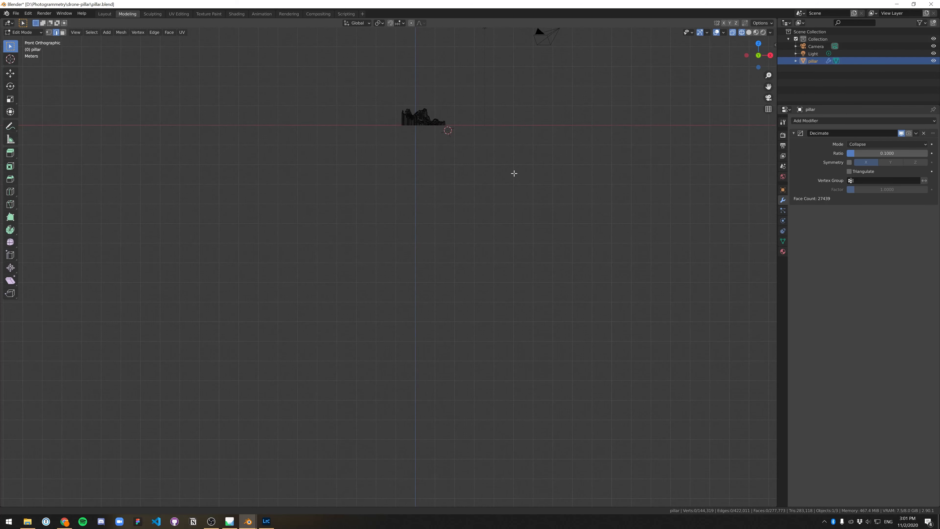
pyautogui.keyDown('shift'); pyautogui.moveTo(514, 172); pyautogui.dragTo(496, 256, button='middle'); pyautogui.keyUp('shift')
pyautogui.scroll(5, 497, 256)
pyautogui.keyDown('shift'); pyautogui.moveTo(600, 182); pyautogui.dragTo(509, 368, button='middle'); pyautogui.keyUp('shift')
pyautogui.scroll(6, 509, 368)
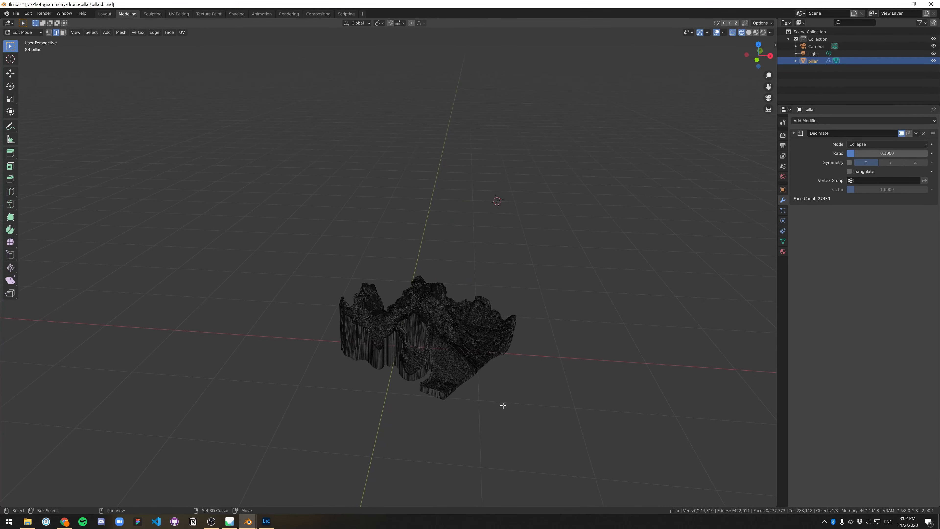
pyautogui.scroll(2, 523, 403)
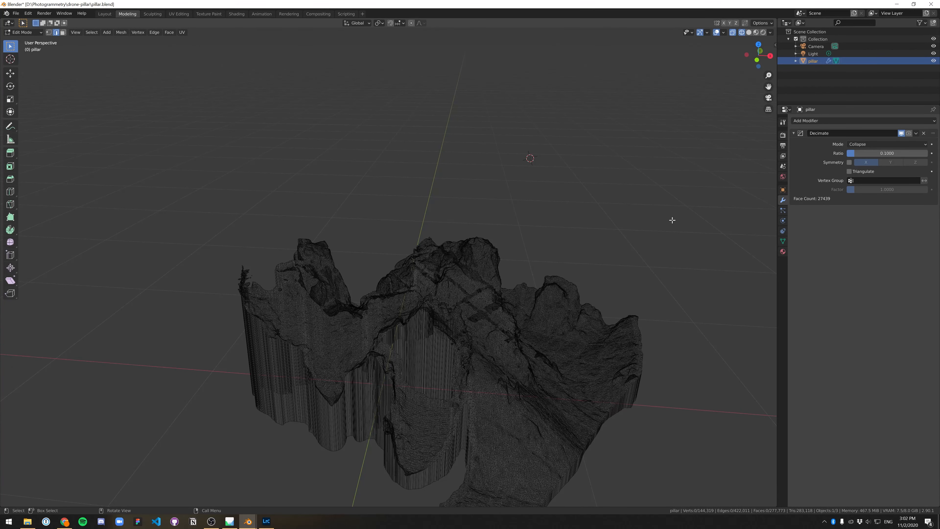
pyautogui.click(748, 33)
pyautogui.moveTo(677, 361)
pyautogui.mouseDown(button='middle')
pyautogui.moveTo(651, 322)
pyautogui.moveTo(423, 133)
pyautogui.mouseUp(button='middle')
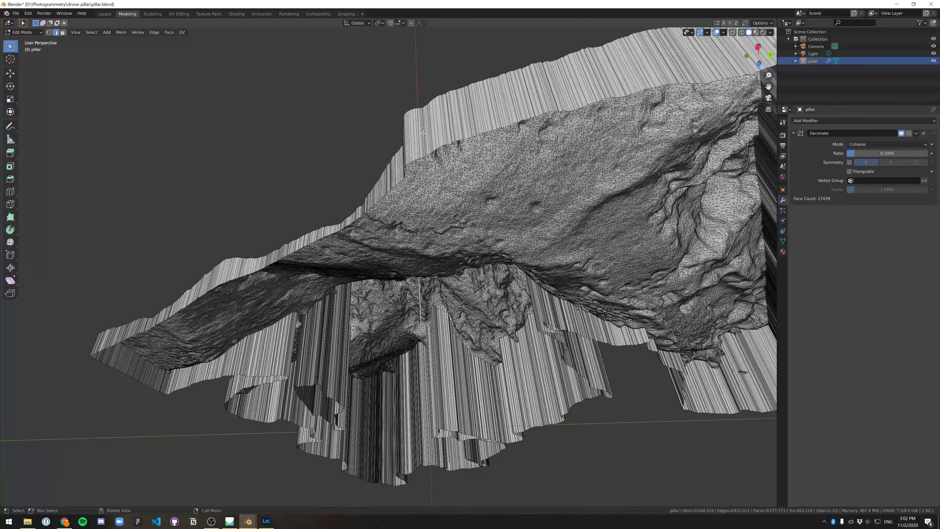
# Select all non-manifold geometry of the mesh and check the selected boundary along the open base
pyautogui.click(91, 33)
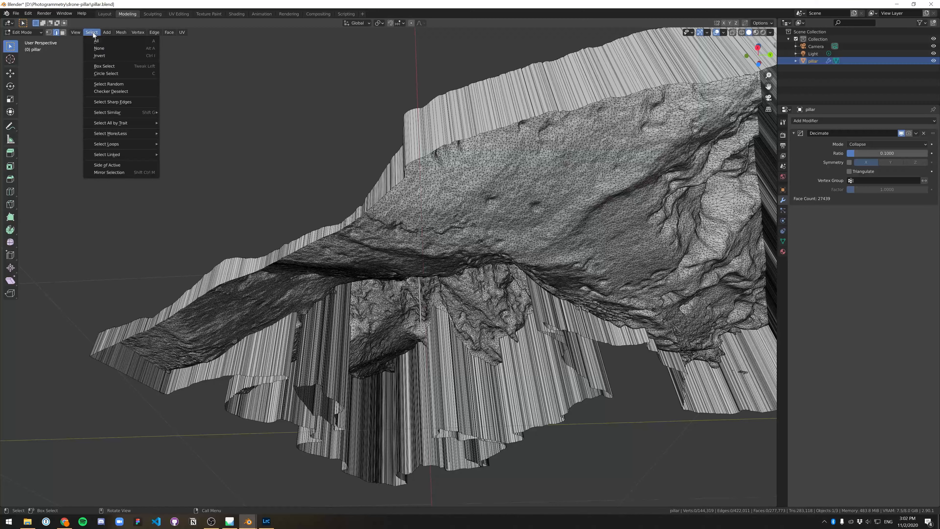
pyautogui.moveTo(111, 112)
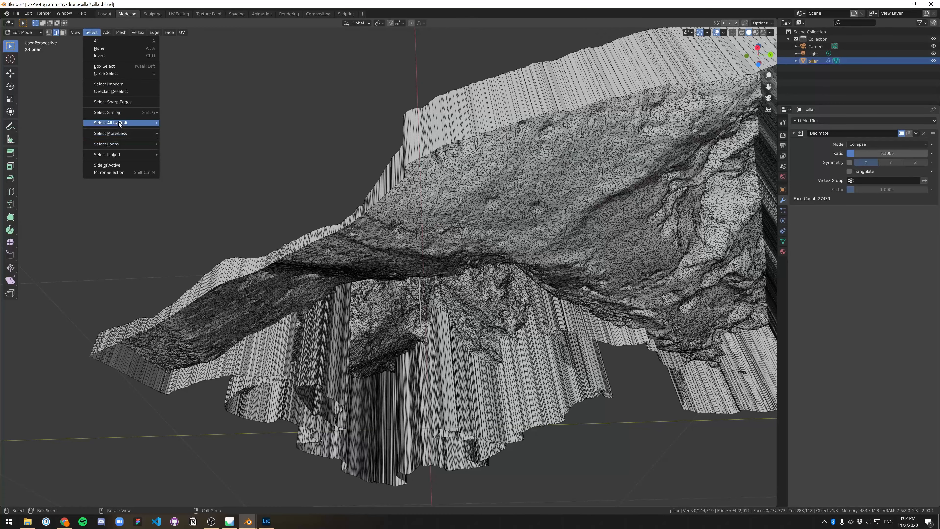
pyautogui.scroll(-5, 339, 235)
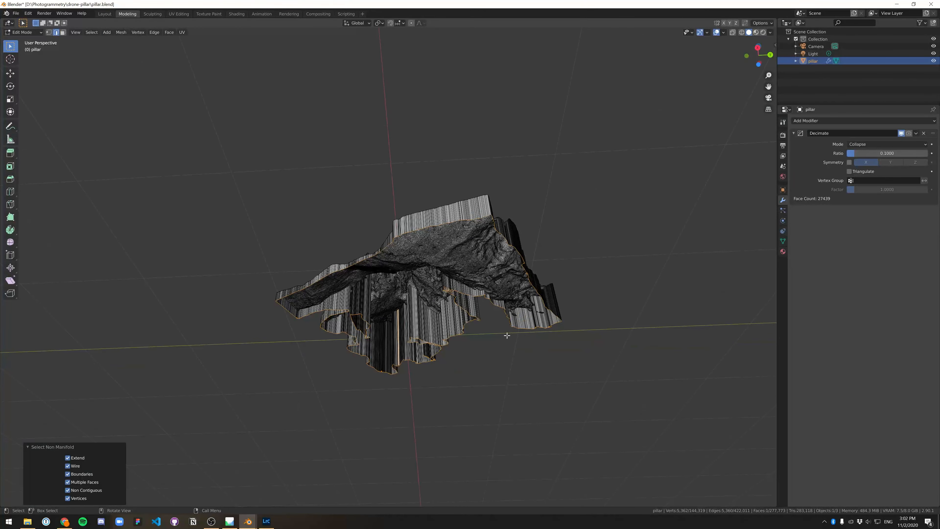
pyautogui.moveTo(506, 336); pyautogui.dragTo(563, 372, button='middle')
pyautogui.moveTo(484, 374); pyautogui.dragTo(431, 325, button='middle')
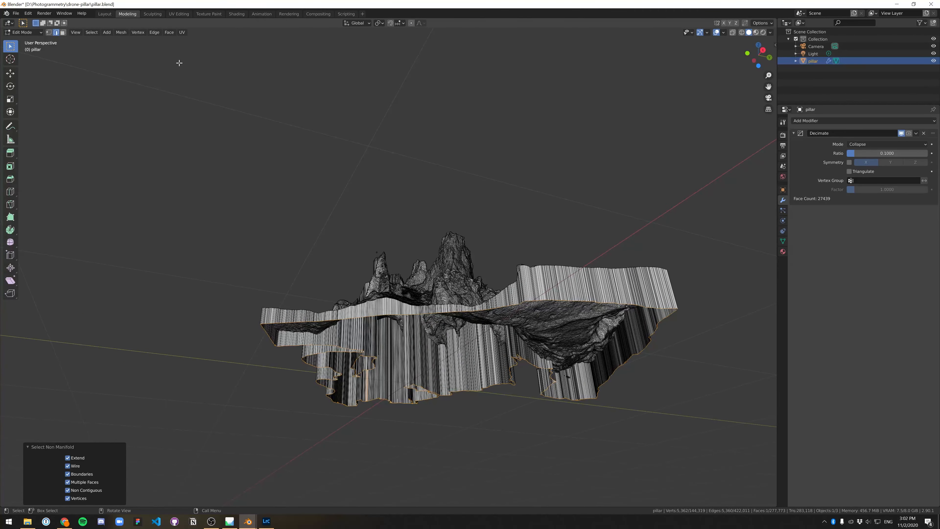
# Try to close the selected bottom boundary with Fill, inspect it from underneath and undo the fill
pyautogui.click(155, 33)
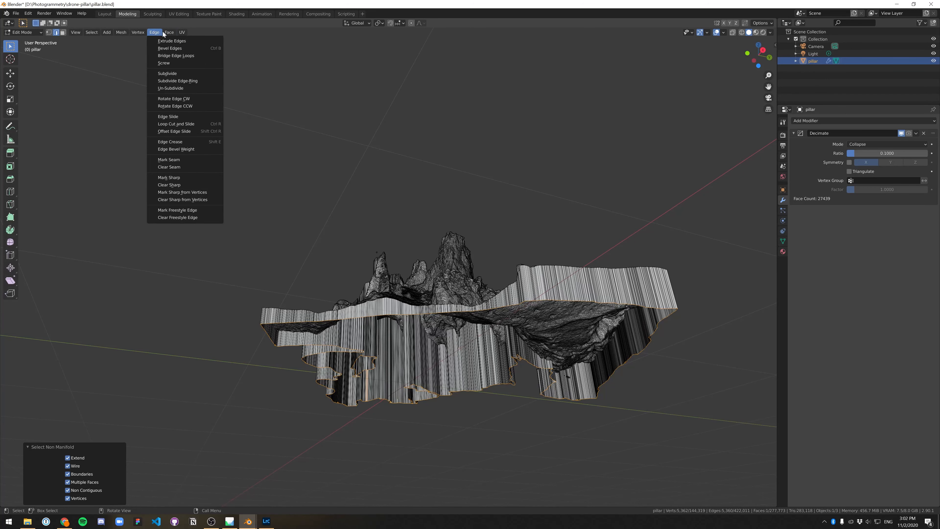
pyautogui.moveTo(166, 31)
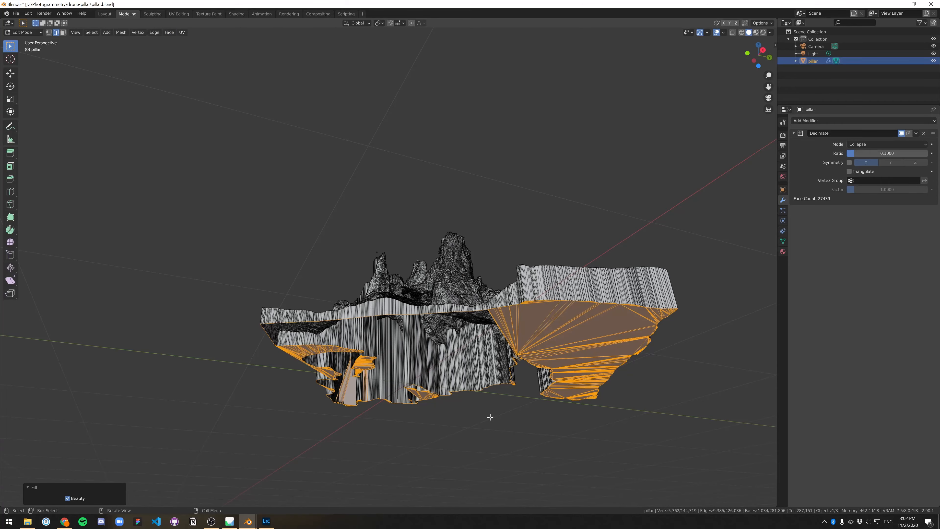
pyautogui.moveTo(489, 414); pyautogui.dragTo(402, 323, button='middle')
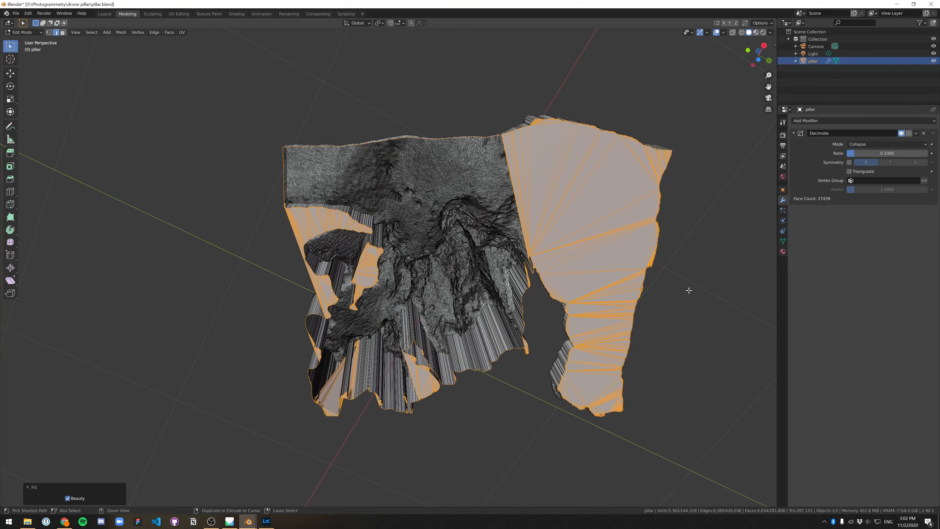
pyautogui.hotkey('ctrl', 'z')
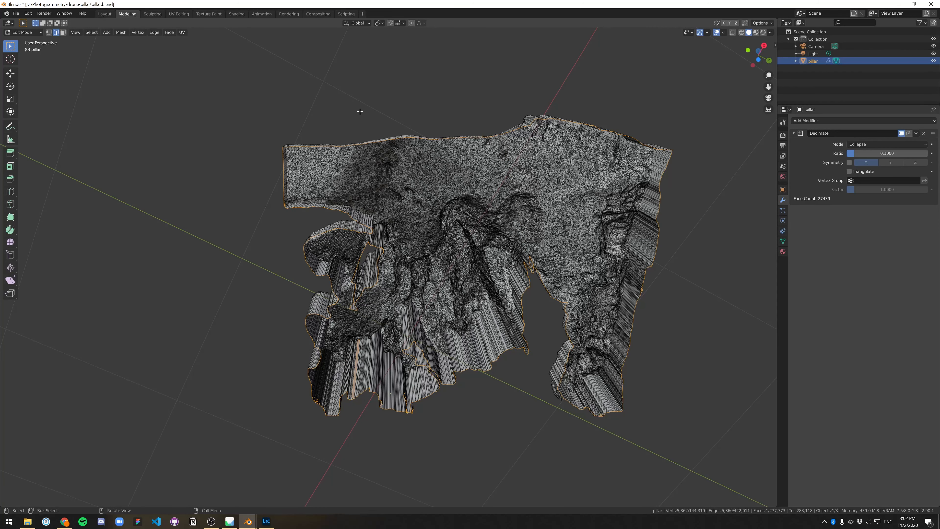
# In vertex select mode, close the open bottom with new faces made from the selected boundary vertices, then clear the selection
pyautogui.click(49, 33)
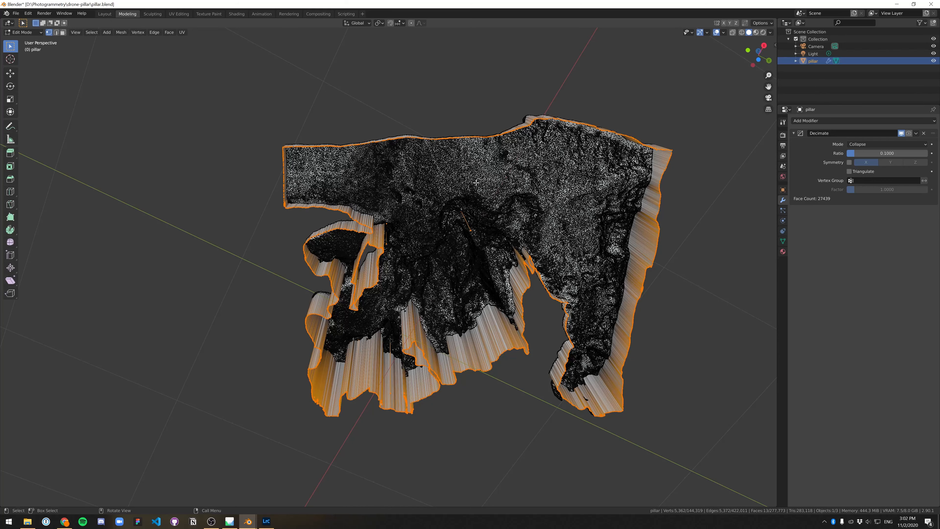
pyautogui.moveTo(576, 302); pyautogui.dragTo(621, 433, button='middle')
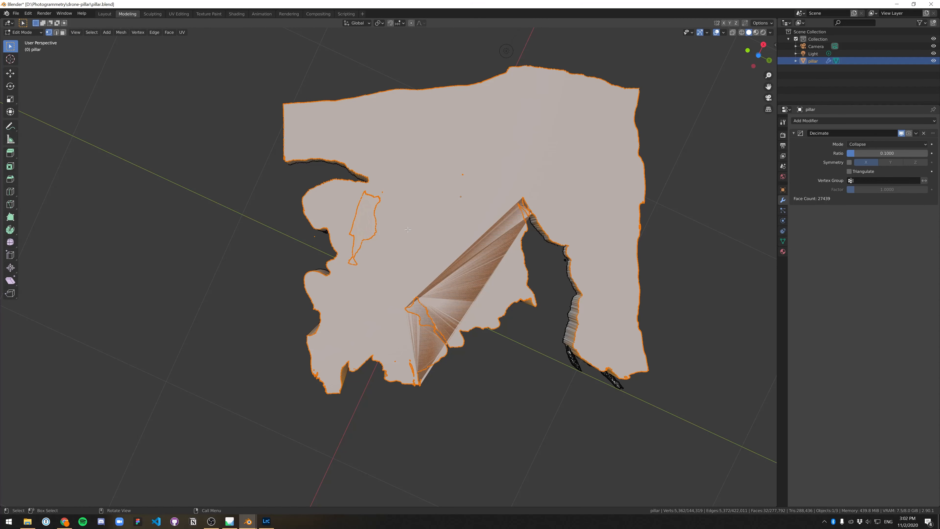
pyautogui.moveTo(555, 387); pyautogui.dragTo(529, 314, button='middle')
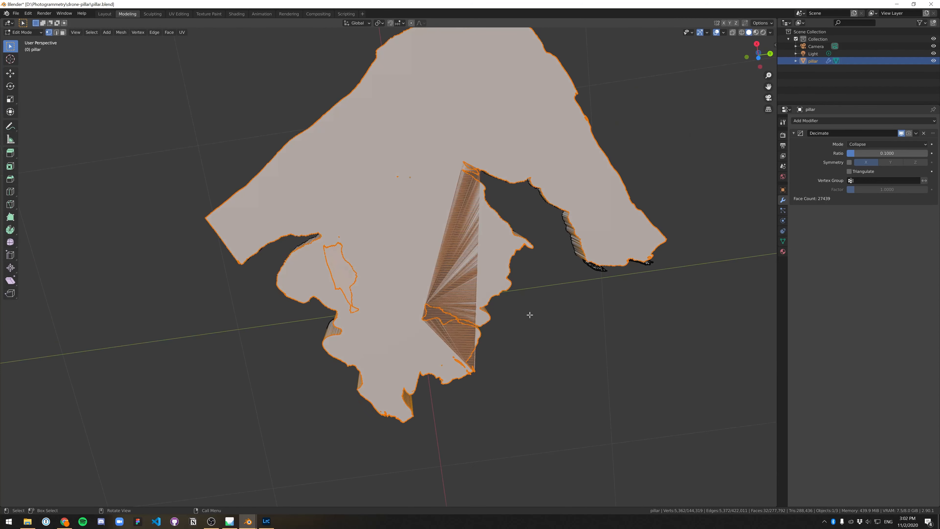
pyautogui.click(554, 296)
# Examine the new bottom faces up close, including the overlapping area, and check the whole model from the side
pyautogui.moveTo(478, 272); pyautogui.dragTo(460, 259, button='middle')
pyautogui.scroll(4, 460, 260)
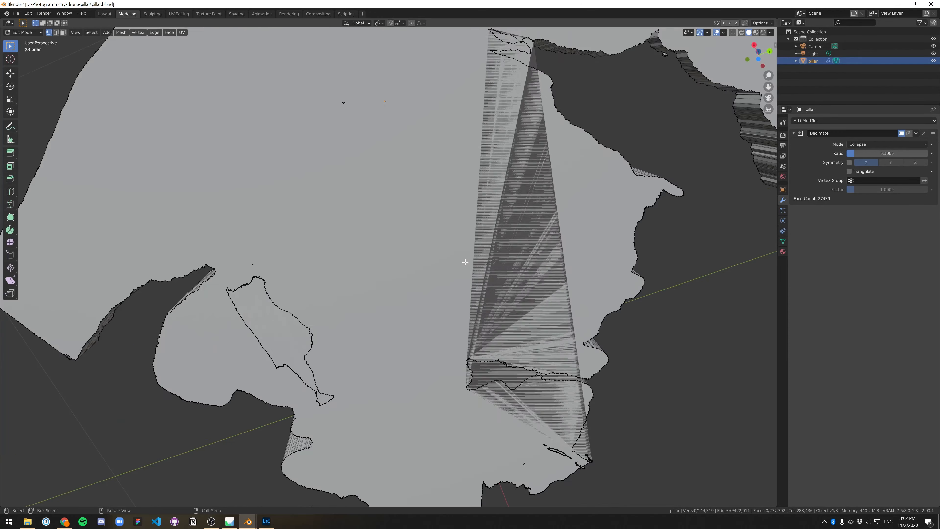
pyautogui.moveTo(572, 302); pyautogui.dragTo(292, 351, button='middle')
pyautogui.scroll(-6, 487, 275)
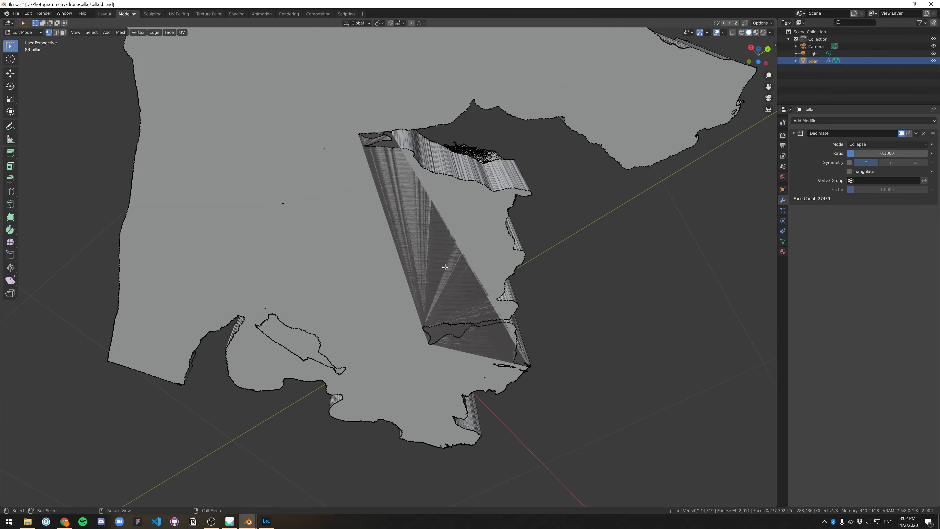
pyautogui.scroll(5, 283, 353)
pyautogui.scroll(-3, 468, 296)
pyautogui.moveTo(495, 214); pyautogui.dragTo(483, 273, button='middle')
pyautogui.scroll(-3, 483, 273)
pyautogui.moveTo(492, 370); pyautogui.dragTo(452, 373, button='middle')
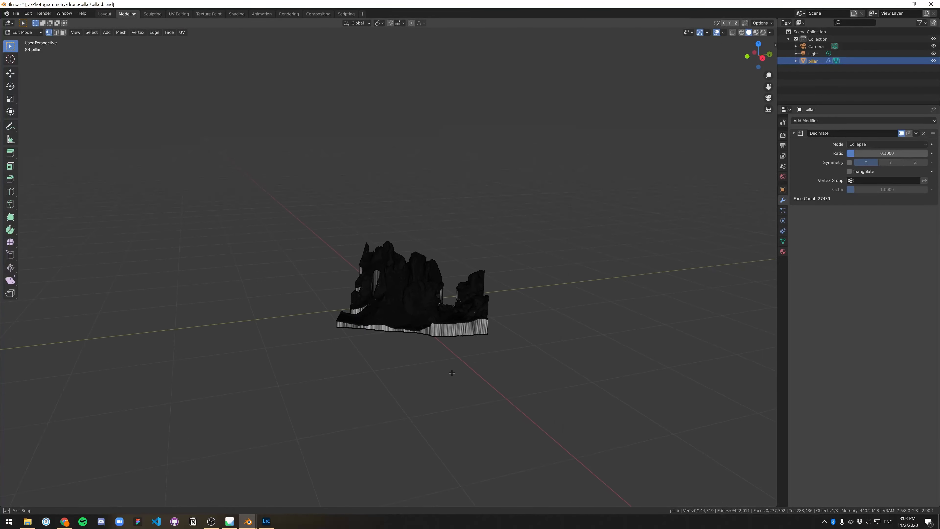
pyautogui.scroll(8, 452, 373)
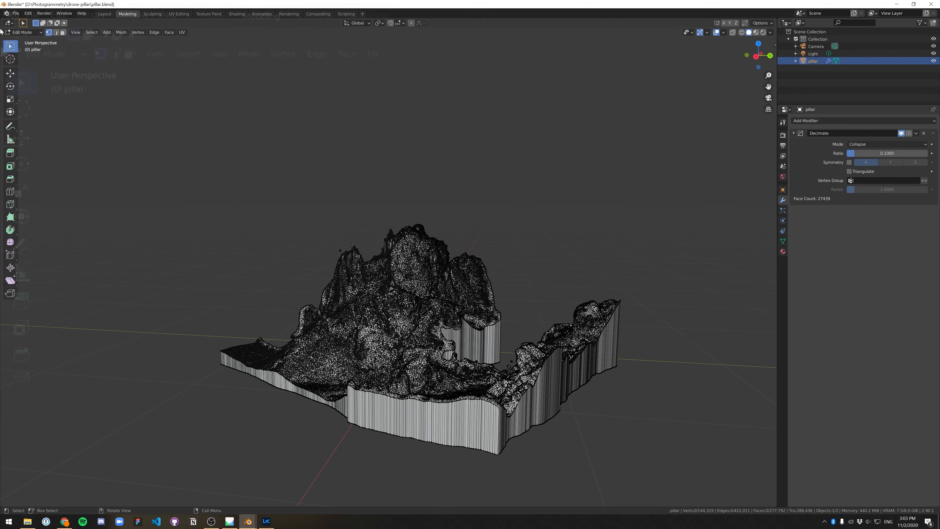
# Look at the file export options and examine the closed pillar model from above and from the side
pyautogui.click(16, 13)
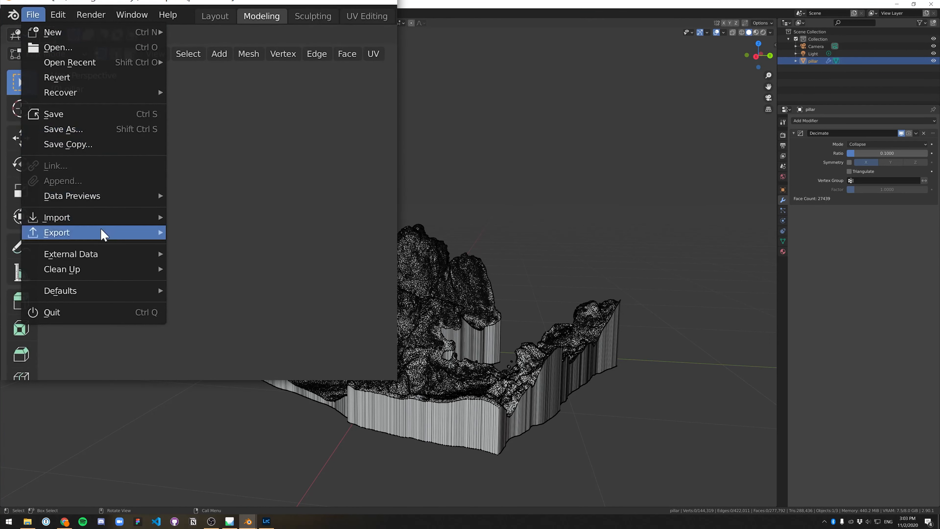
pyautogui.moveTo(101, 231)
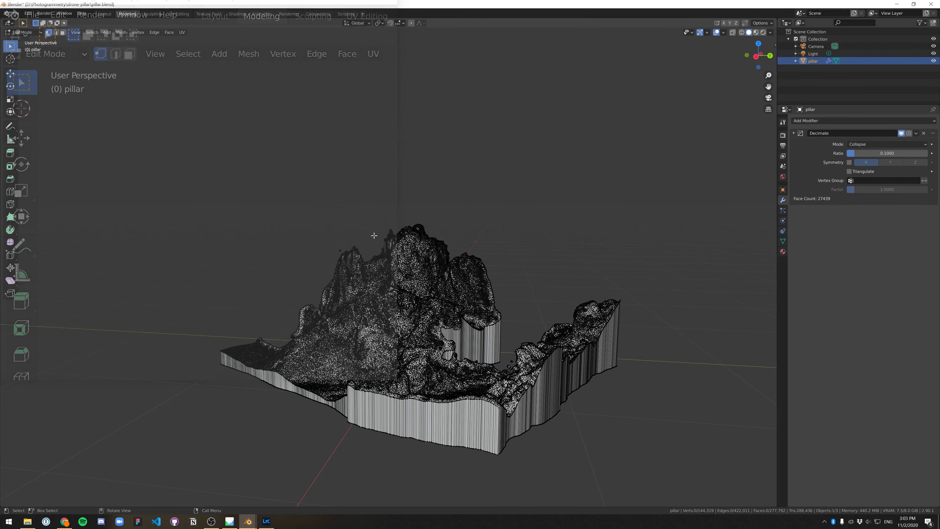
pyautogui.moveTo(585, 266); pyautogui.dragTo(557, 210, button='middle')
pyautogui.moveTo(554, 273); pyautogui.dragTo(554, 315, button='middle')
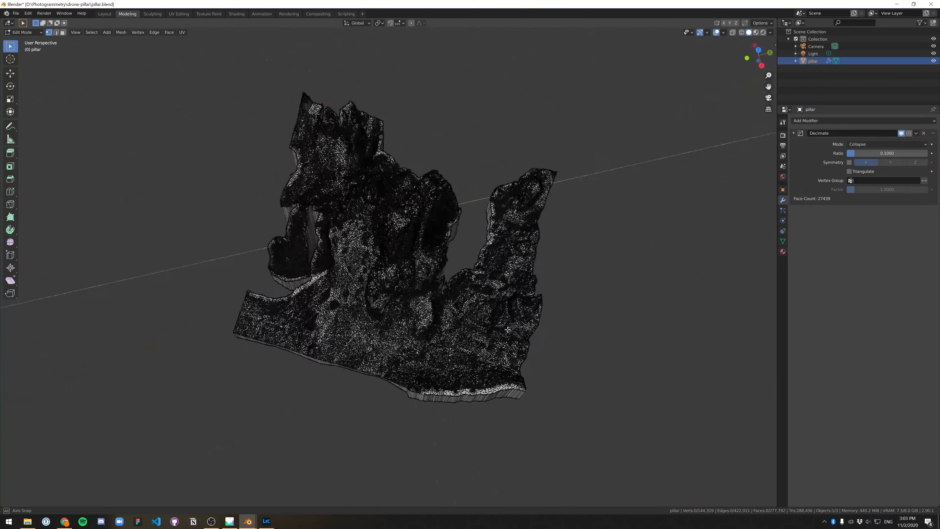
pyautogui.scroll(5, 431, 287)
pyautogui.scroll(-6, 431, 287)
pyautogui.scroll(6, 431, 287)
pyautogui.moveTo(431, 287); pyautogui.dragTo(462, 244, button='middle')
pyautogui.scroll(-5, 440, 269)
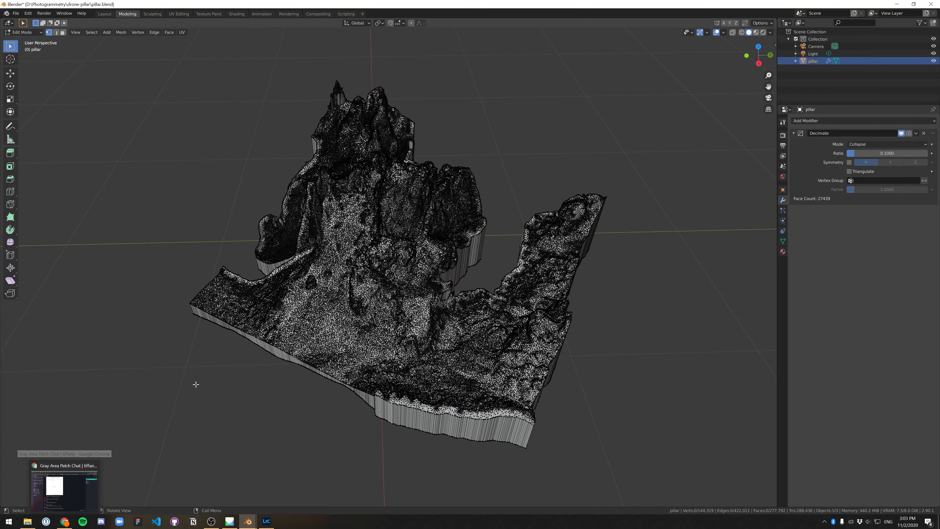
# Search the computer for "prusa" and launch PrusaSlicer
pyautogui.press('super')
pyautogui.write('prusa')
pyautogui.press('Return')
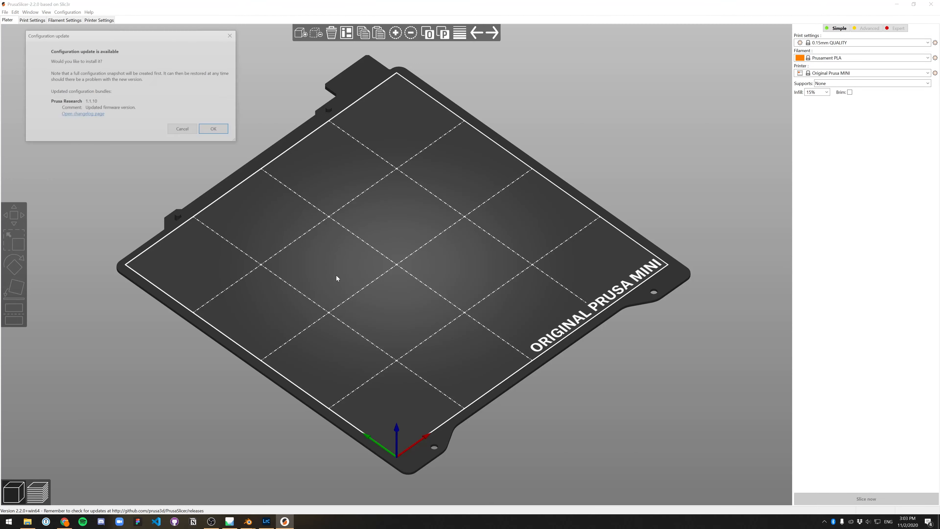
# Start importing a 3D model file and browse to the 3d-videos folder
pyautogui.click(5, 12)
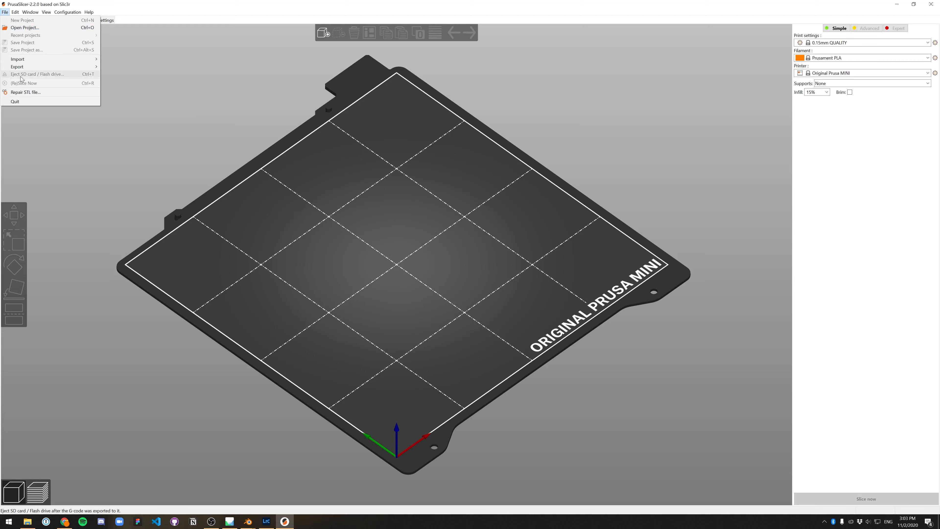
pyautogui.moveTo(24, 59)
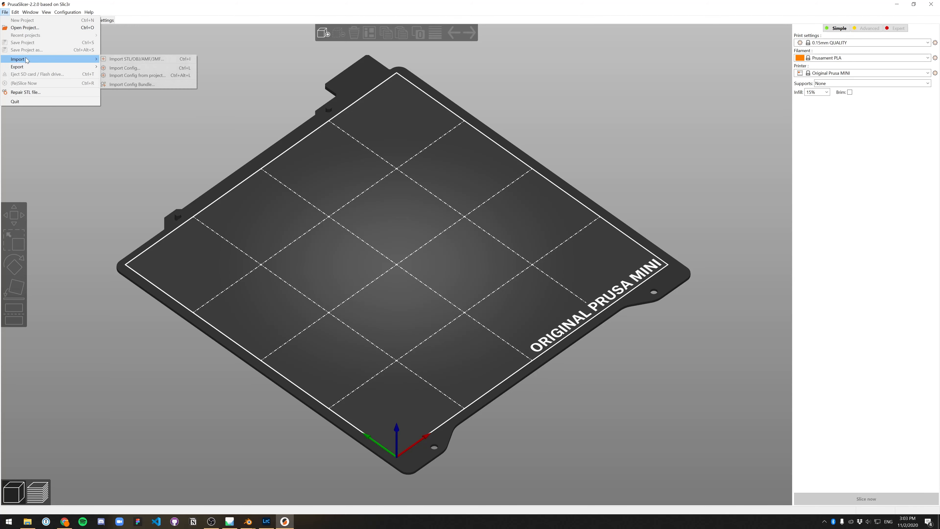
pyautogui.click(119, 61)
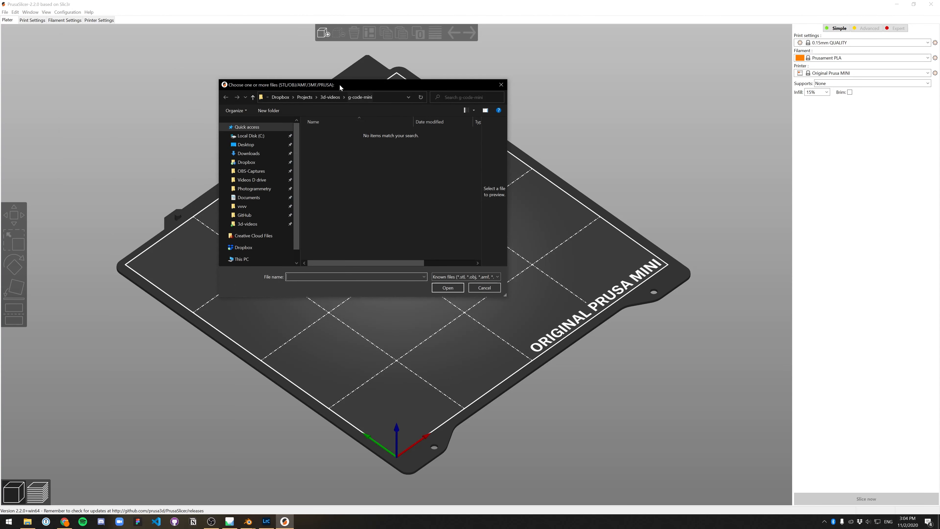
pyautogui.click(330, 97)
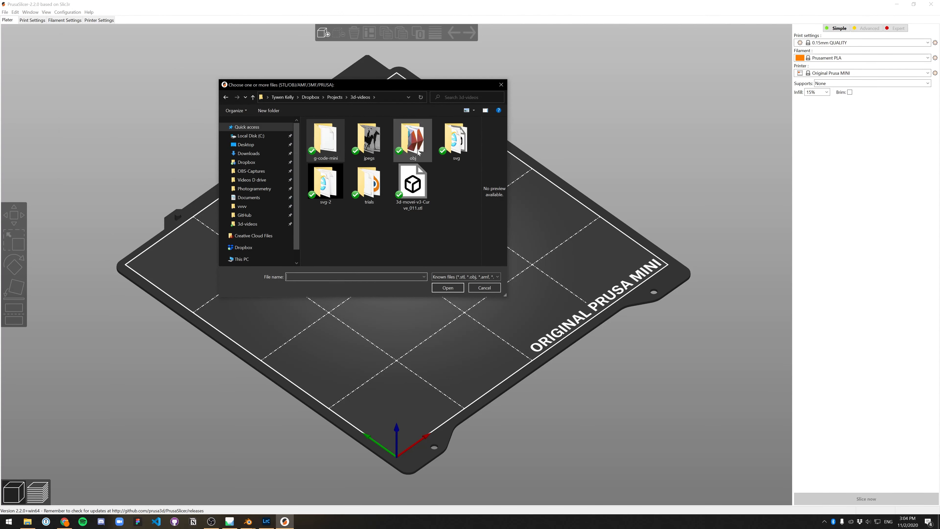